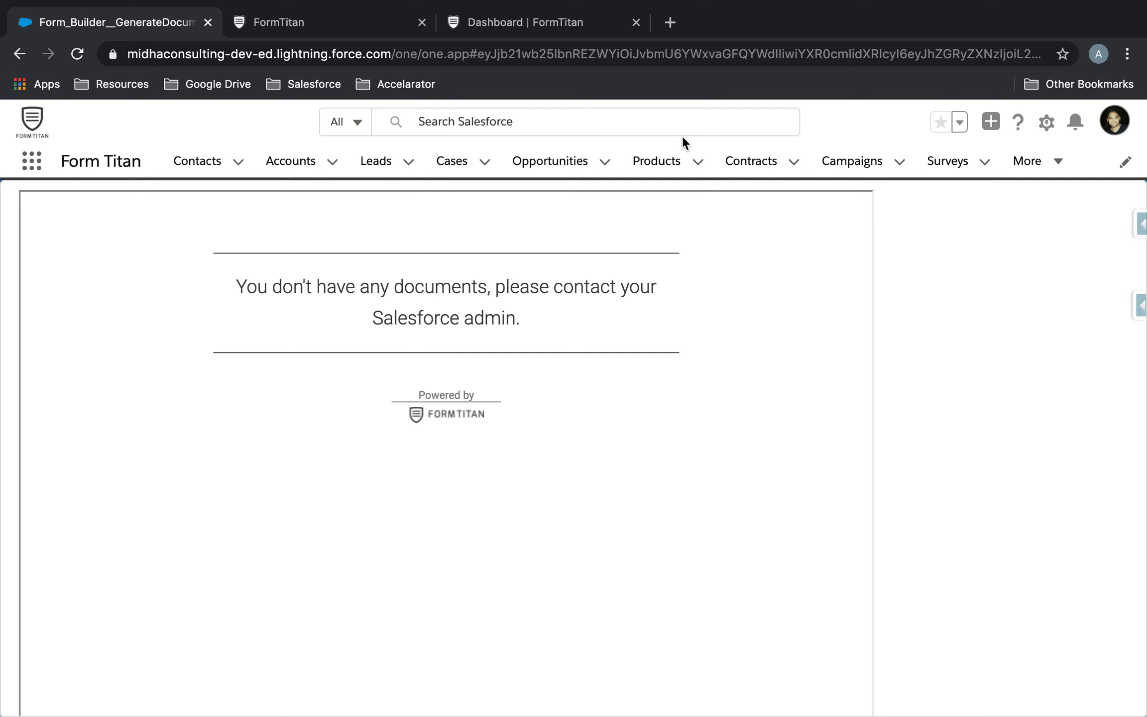
# - Upload Doc Sign Demo Agreement.pdf from the FT Test Docs folder into FormTitan Doc Sign
pyautogui.click(349, 20)
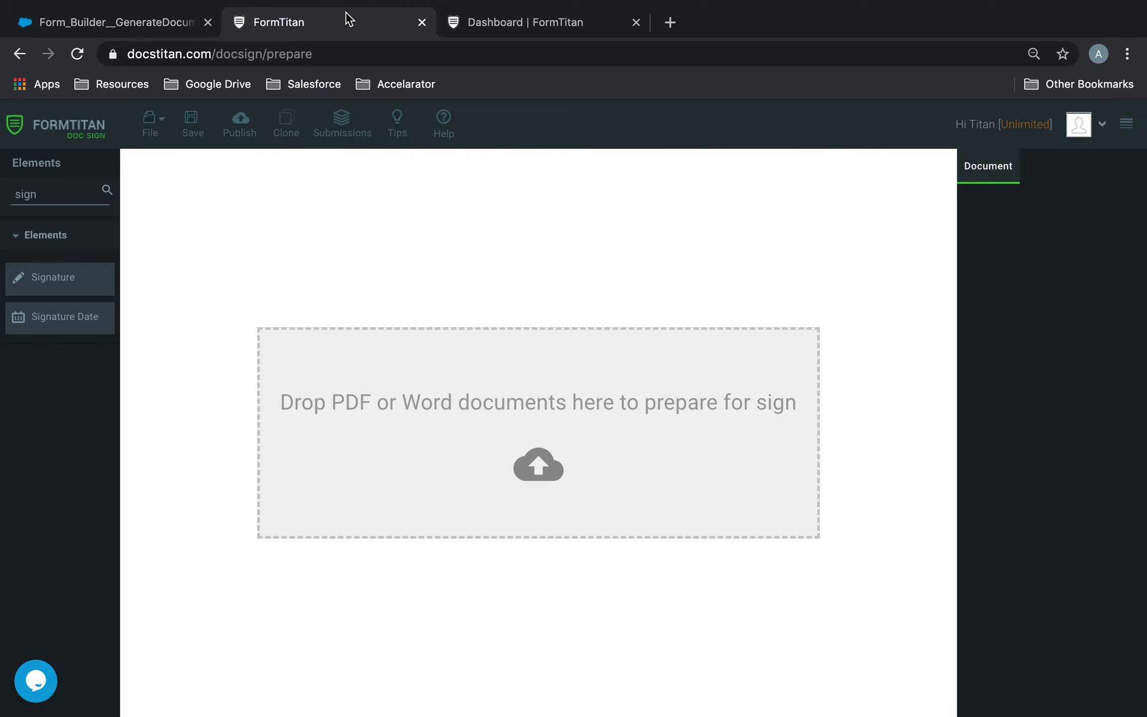
pyautogui.click(152, 127)
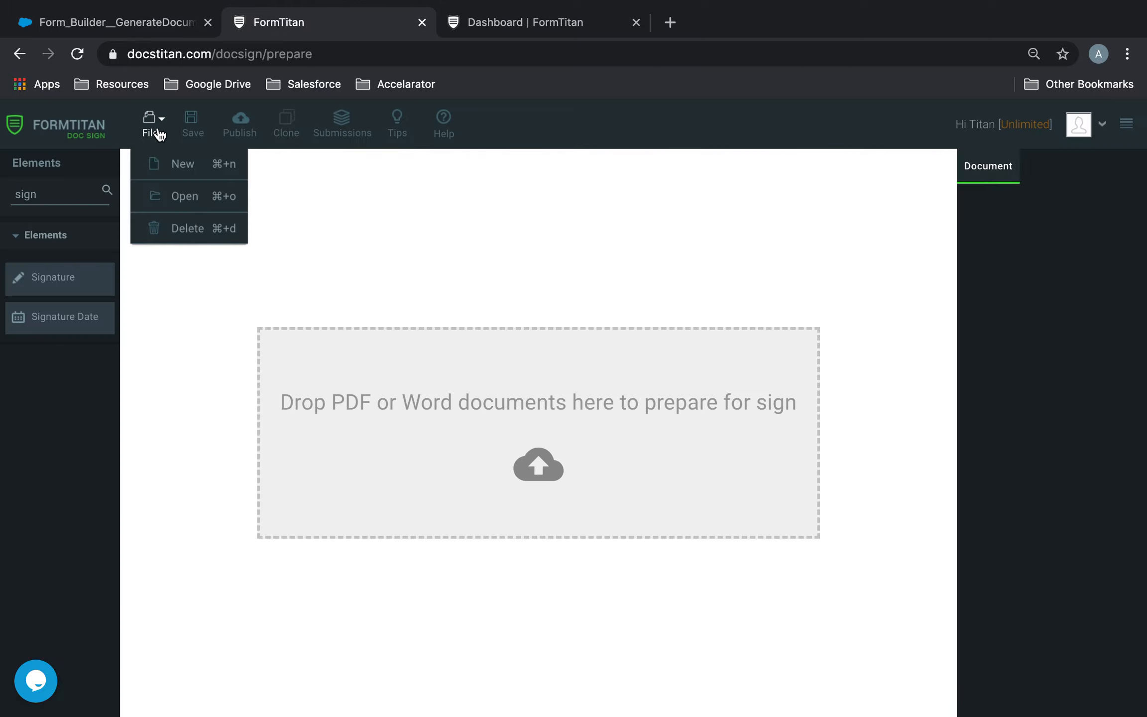
pyautogui.click(230, 199)
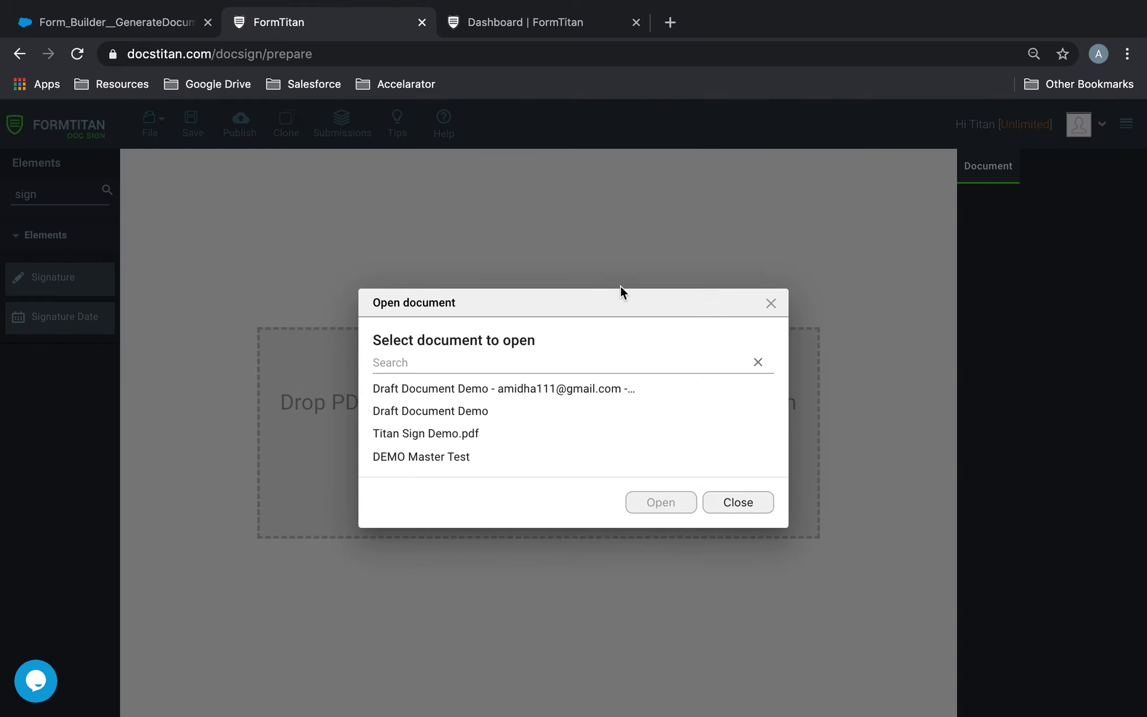
pyautogui.click(756, 502)
pyautogui.click(551, 515)
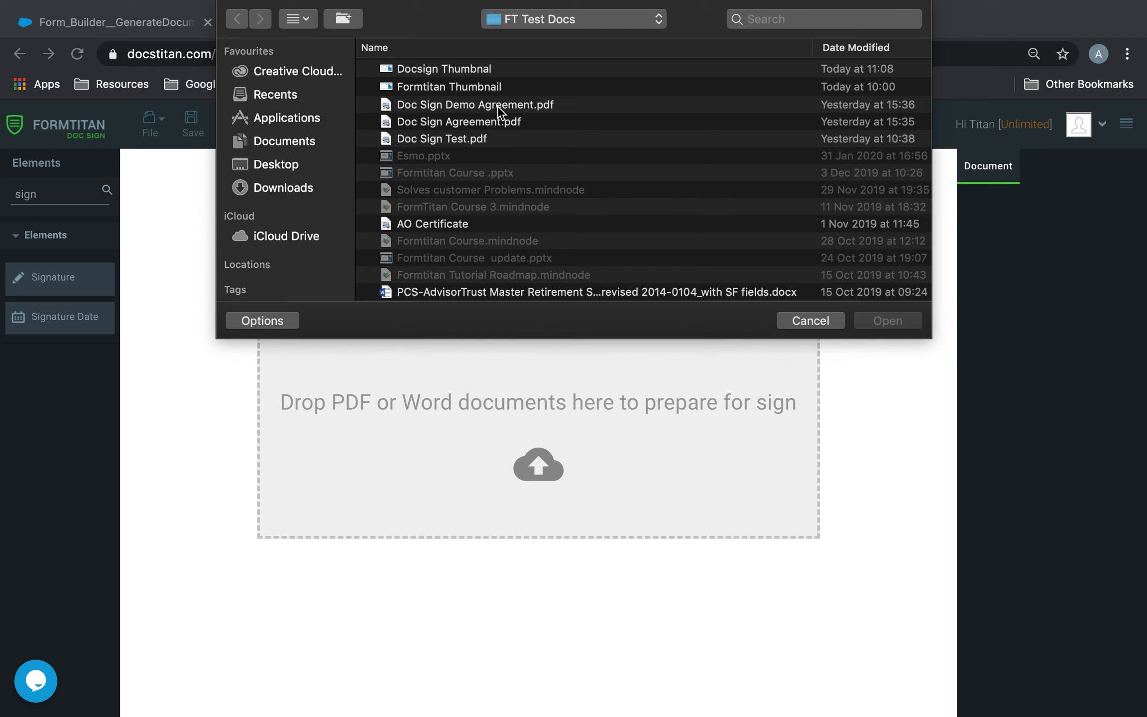
pyautogui.doubleClick(498, 105)
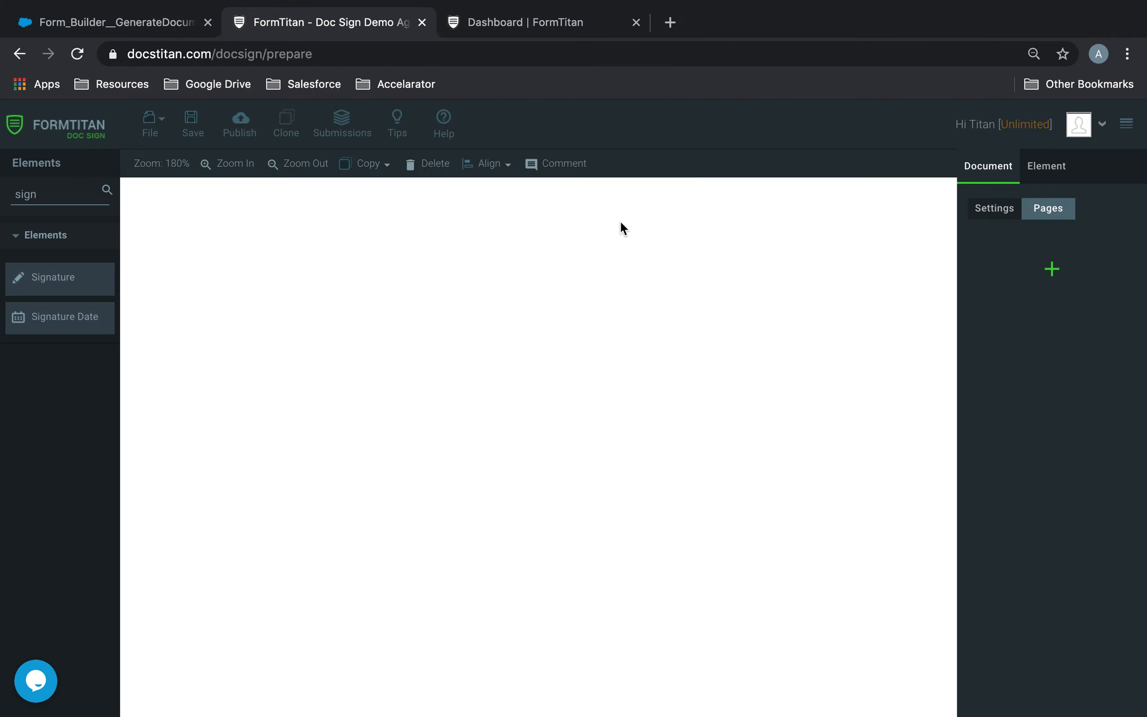
# - Replace the document name in Document settings with 'SF Button Contract'
pyautogui.click(991, 209)
pyautogui.tripleClick(1052, 310)
pyautogui.press('BackSpace')
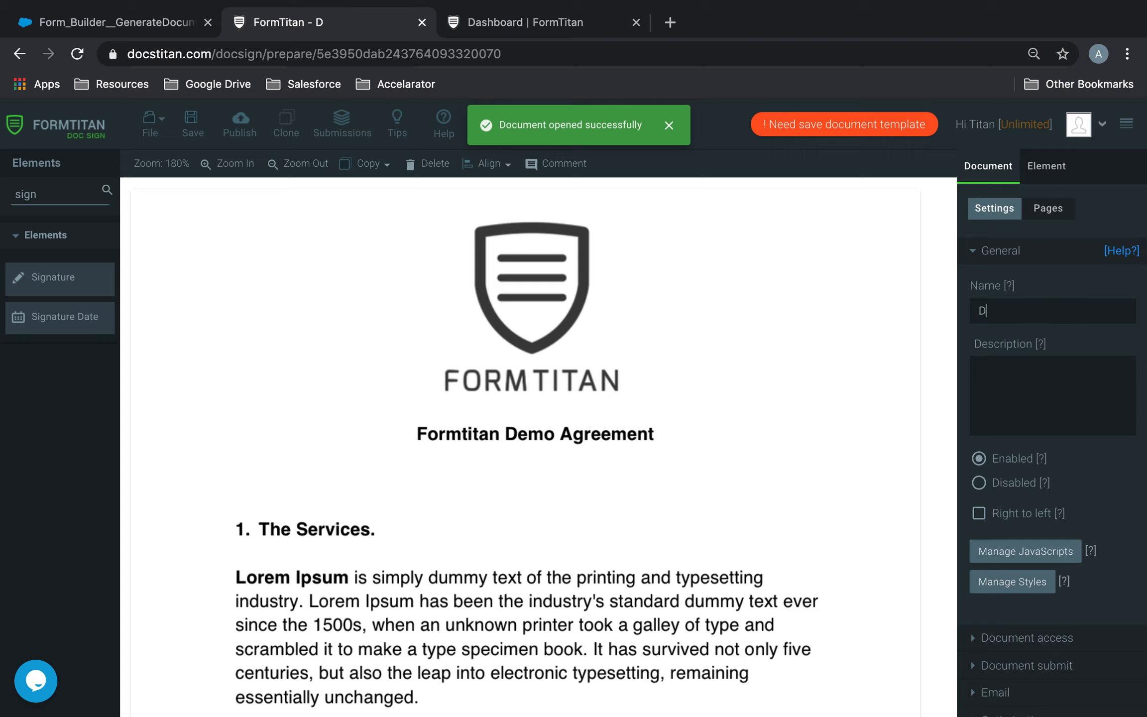
pyautogui.write('SF Button Contract')
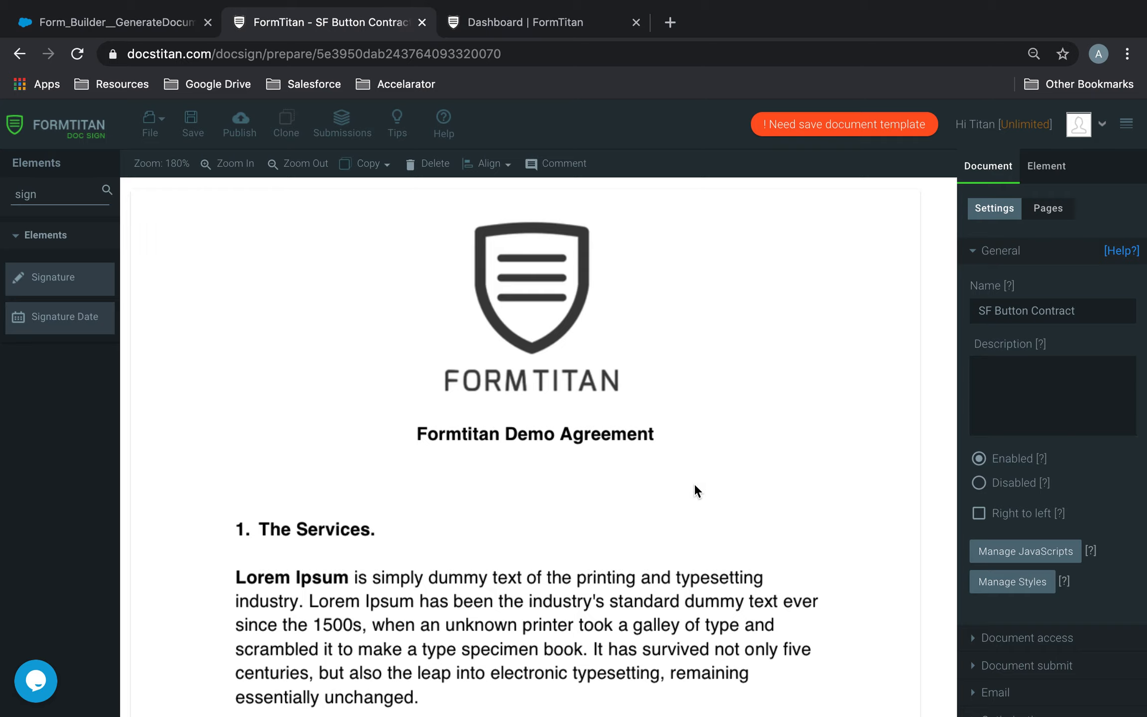
pyautogui.scroll(-20, 692, 488)
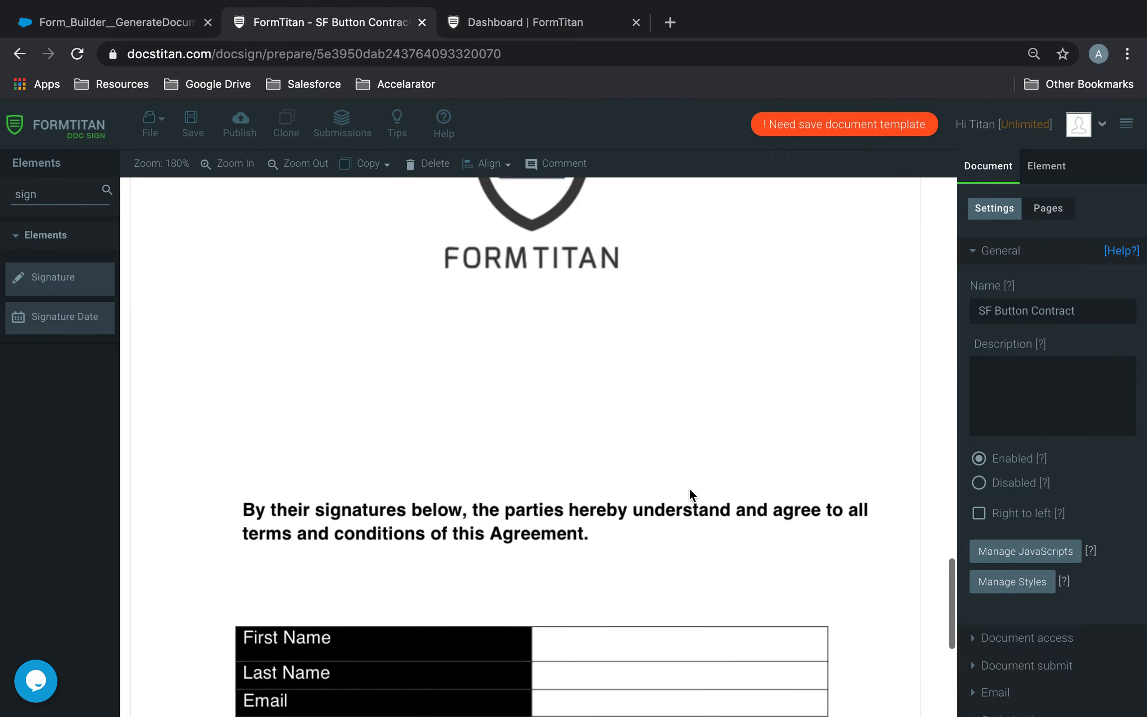
pyautogui.scroll(-5, 688, 494)
# - Place a label-less TextField in the First Name row and resize it to fit the cell
pyautogui.moveTo(54, 194); pyautogui.dragTo(3, 197)
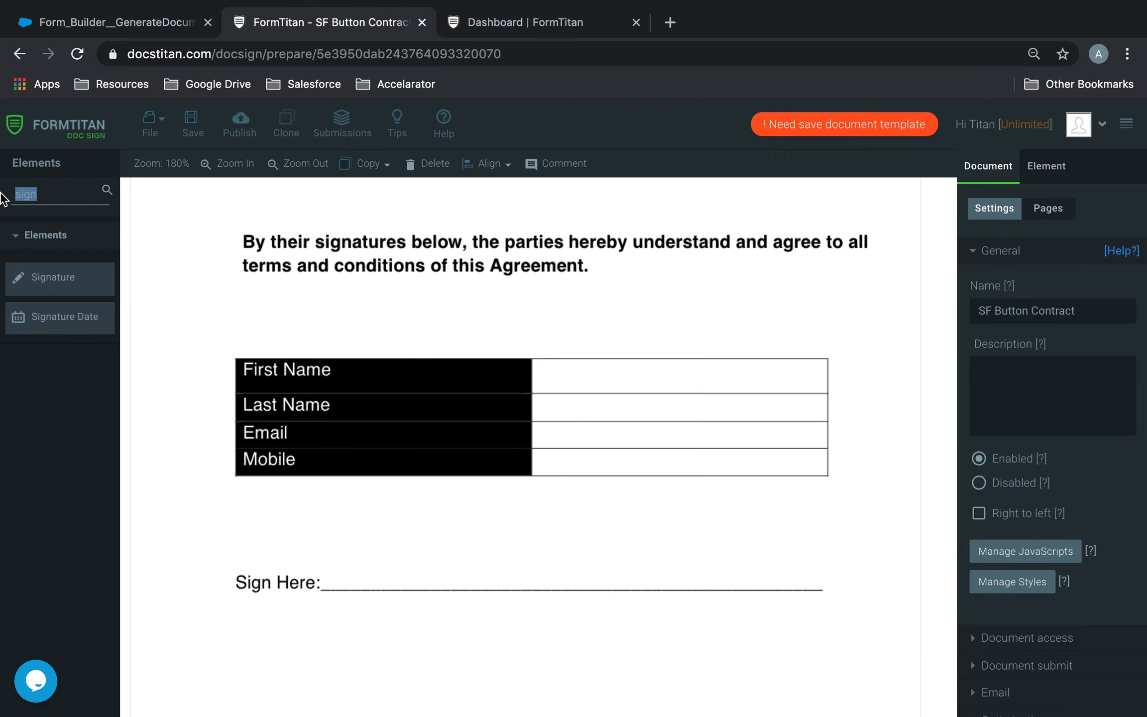
pyautogui.write('text')
pyautogui.moveTo(57, 320); pyautogui.dragTo(475, 396)
pyautogui.click(608, 429)
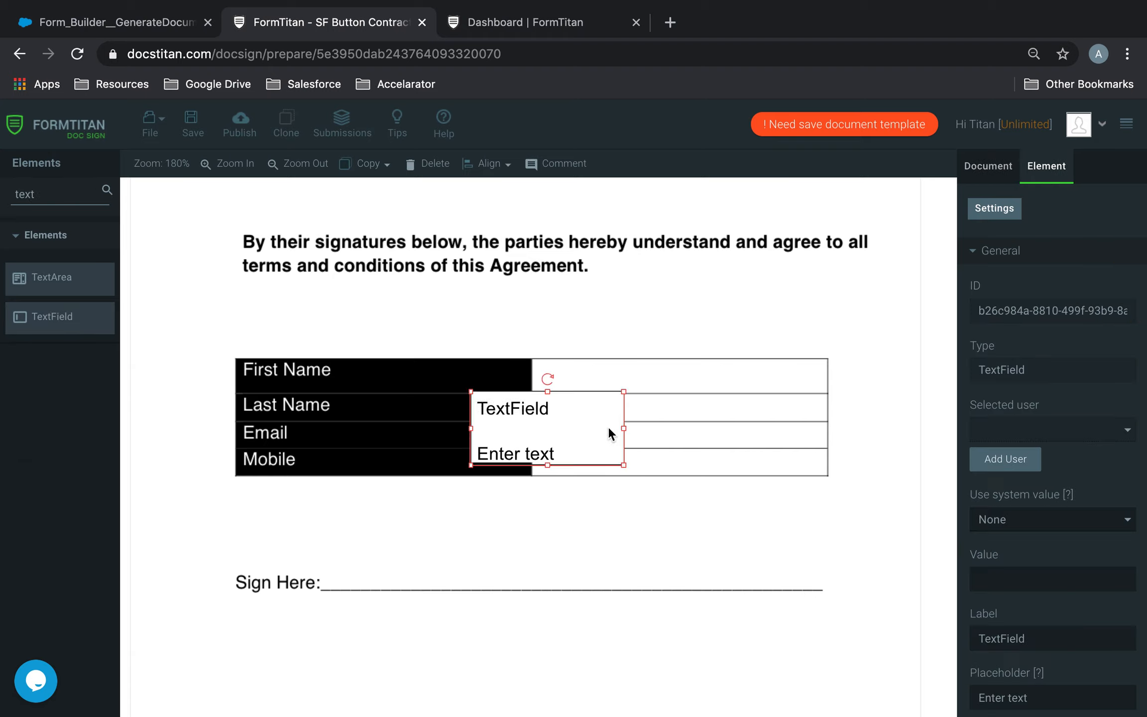
pyautogui.scroll(-3, 1065, 374)
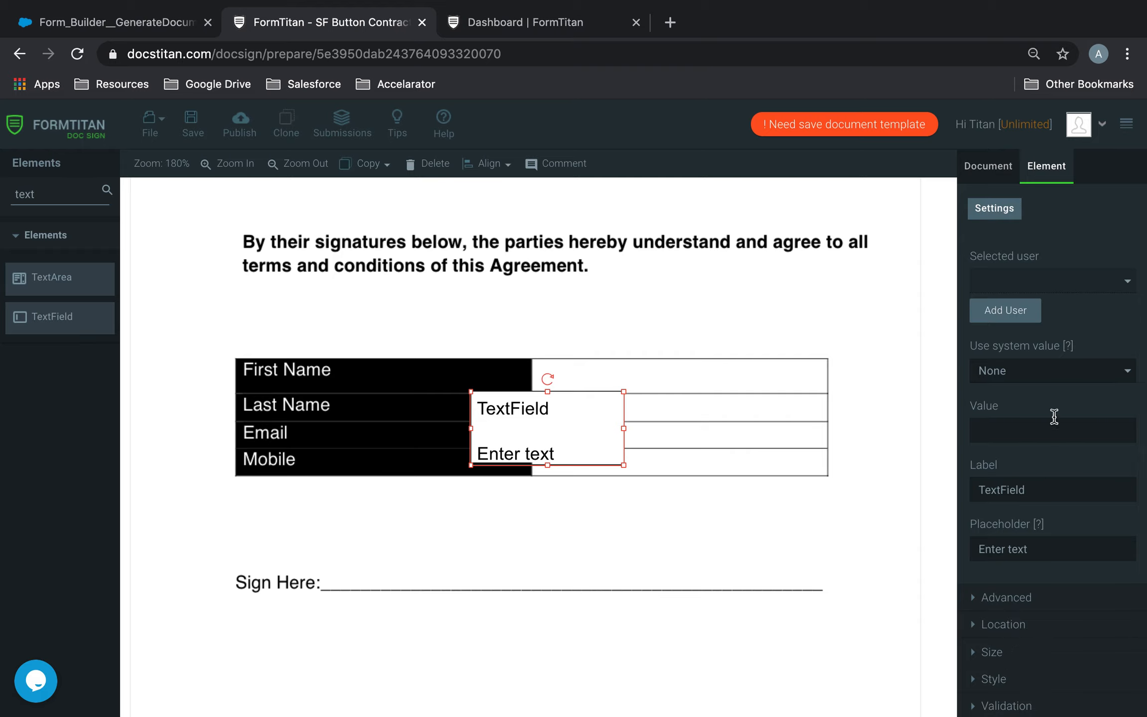
pyautogui.scroll(3, 1025, 376)
pyautogui.scroll(-3, 1057, 371)
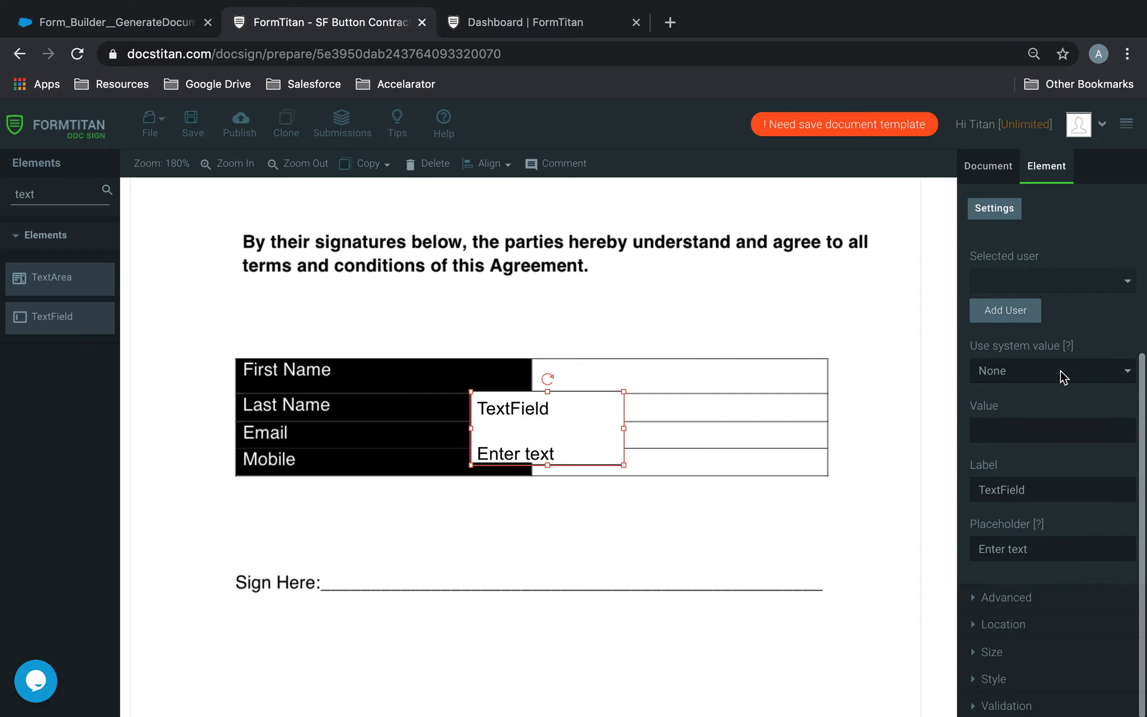
pyautogui.click(1011, 595)
pyautogui.click(979, 481)
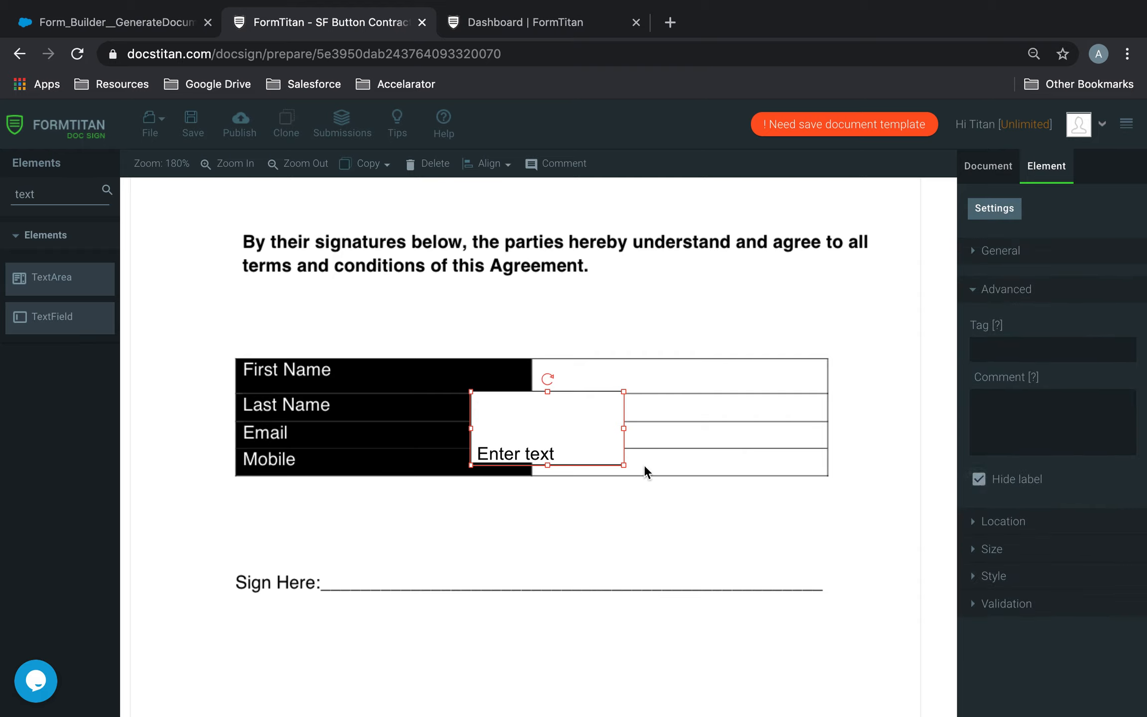
pyautogui.moveTo(624, 467); pyautogui.dragTo(742, 461)
# - Paste copies into the Last Name, Email and Mobile rows, then tag the first field Firstname
pyautogui.hotkey('ctrl', 'c')
pyautogui.hotkey('ctrl', 'v')
pyautogui.click(743, 449)
pyautogui.hotkey('ctrl', 'v')
pyautogui.click(771, 488)
pyautogui.hotkey('ctrl', 'v')
pyautogui.click(753, 380)
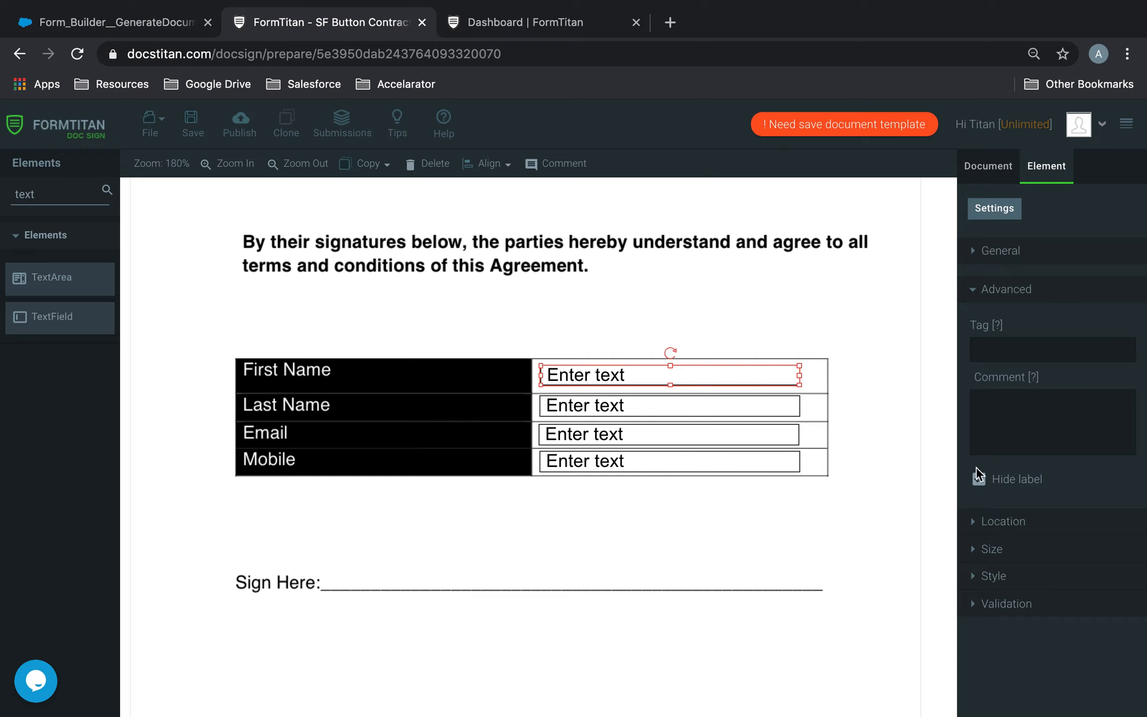
pyautogui.click(1028, 348)
# - Give the Last Name, Email and Mobile text fields matching tags
pyautogui.click(641, 404)
pyautogui.click(1043, 361)
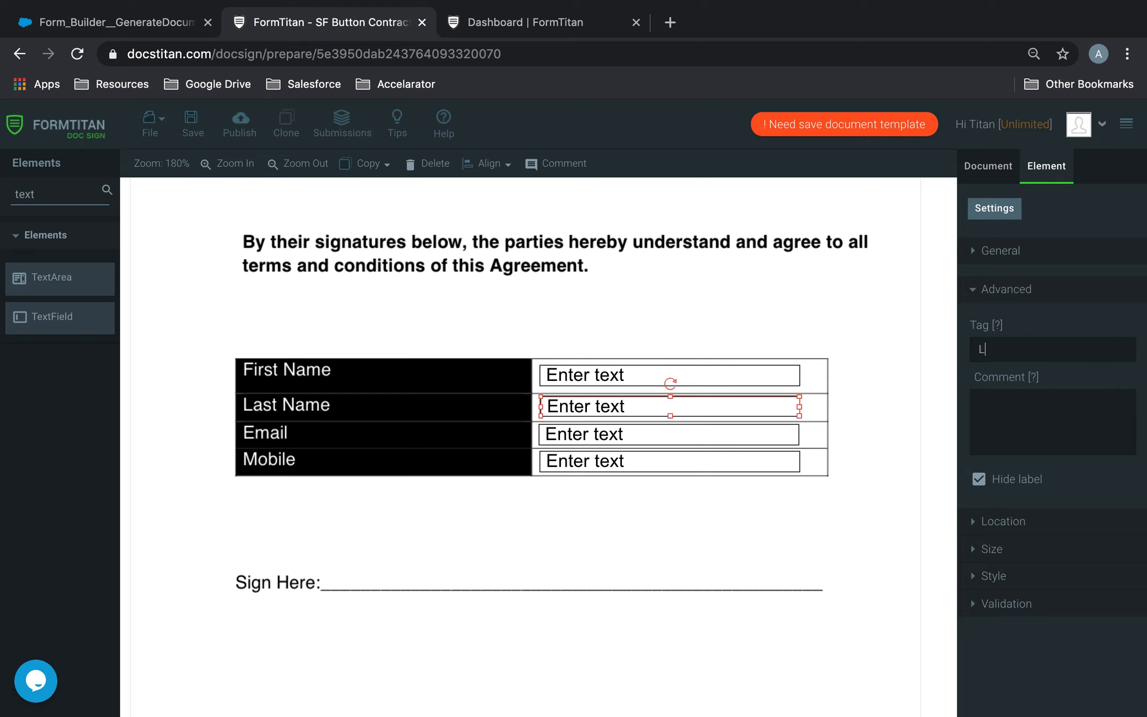
pyautogui.click(716, 425)
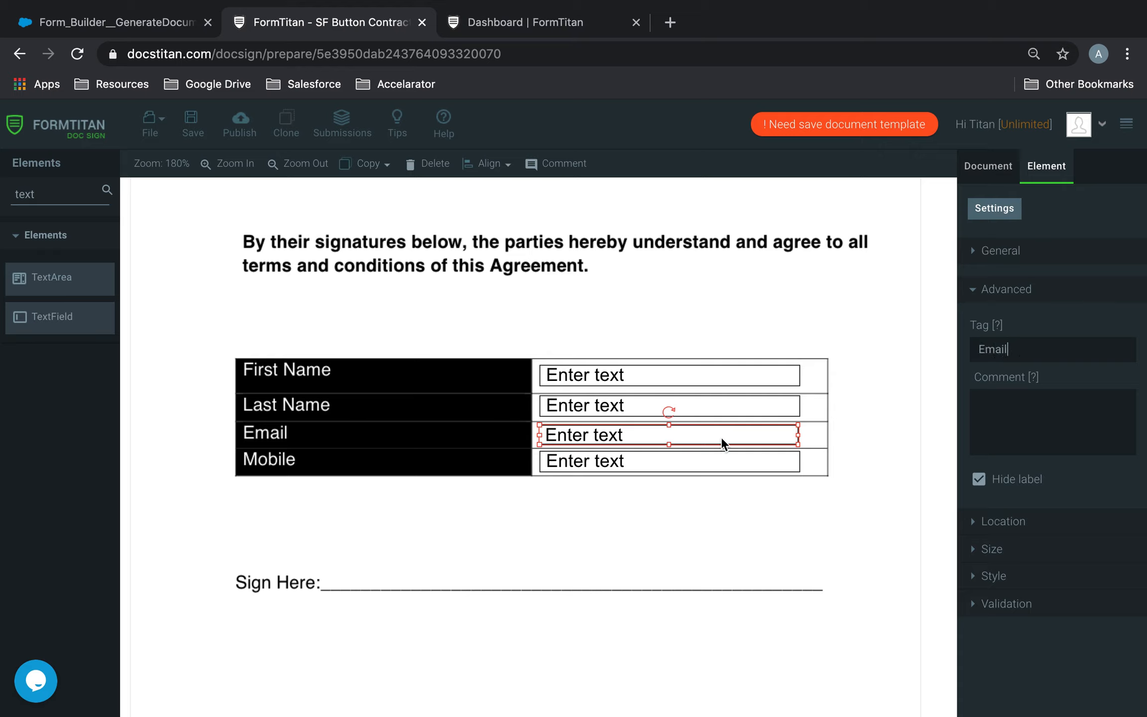
pyautogui.click(697, 463)
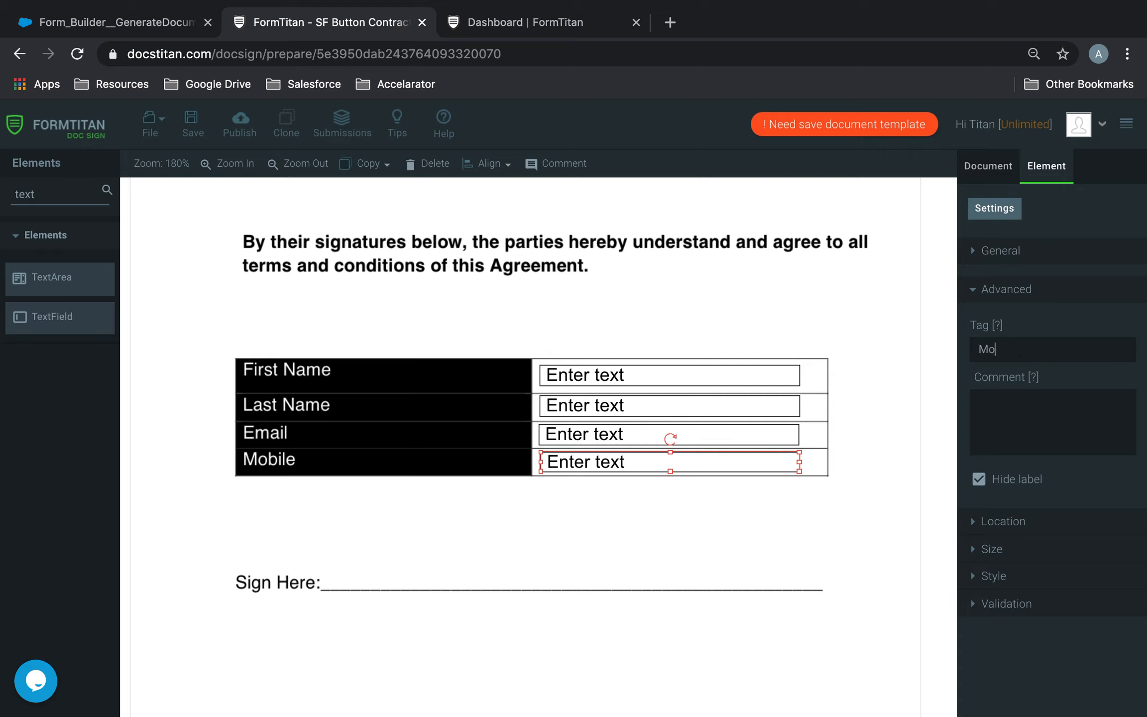
# - Place a Signature field over the Sign Here line and widen it to fit
pyautogui.moveTo(79, 198); pyautogui.dragTo(2, 162)
pyautogui.write('sign')
pyautogui.moveTo(65, 276)
pyautogui.mouseDown()
pyautogui.moveTo(333, 523)
pyautogui.moveTo(373, 518)
pyautogui.mouseUp()
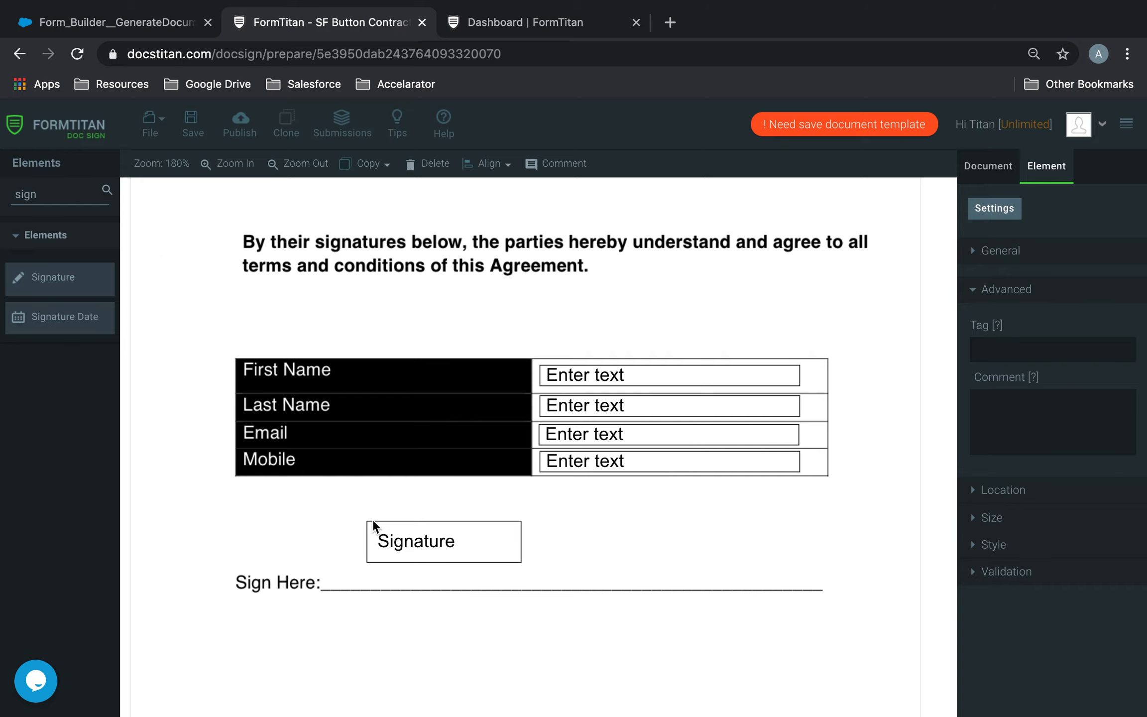
pyautogui.click(495, 538)
pyautogui.moveTo(521, 562)
pyautogui.mouseDown()
pyautogui.moveTo(786, 563)
pyautogui.moveTo(802, 595)
pyautogui.moveTo(741, 579)
pyautogui.mouseUp()
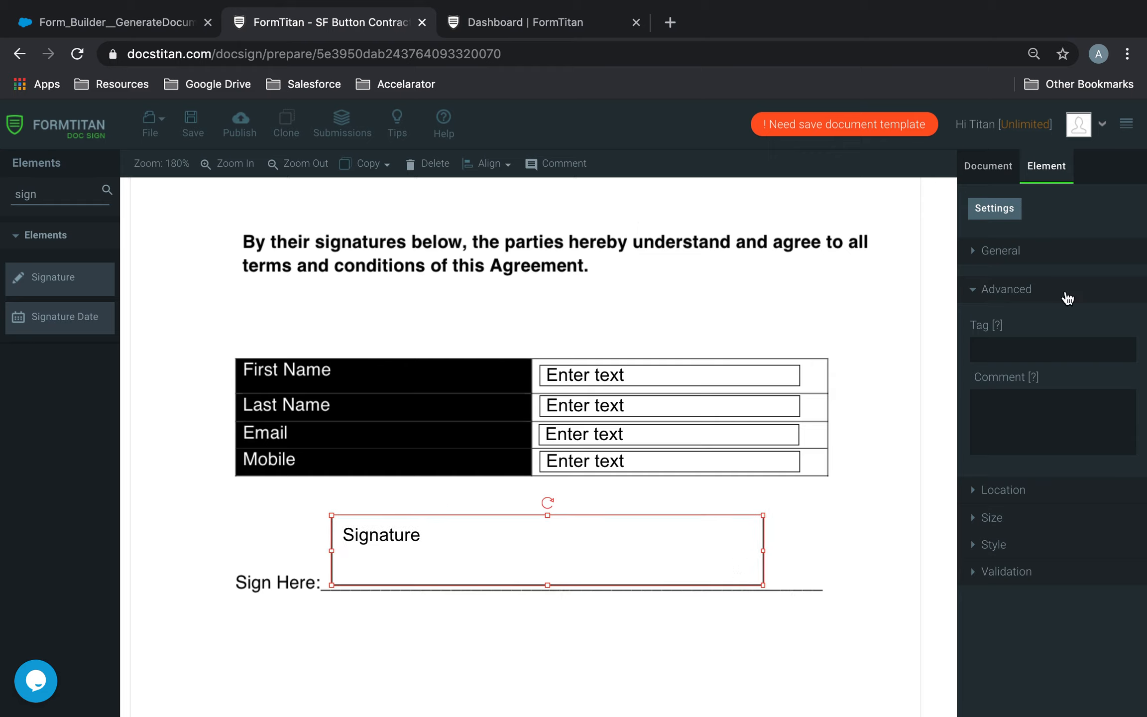
# - Switch the document's access from Private to Dynamic in Document access settings
pyautogui.click(999, 251)
pyautogui.click(995, 167)
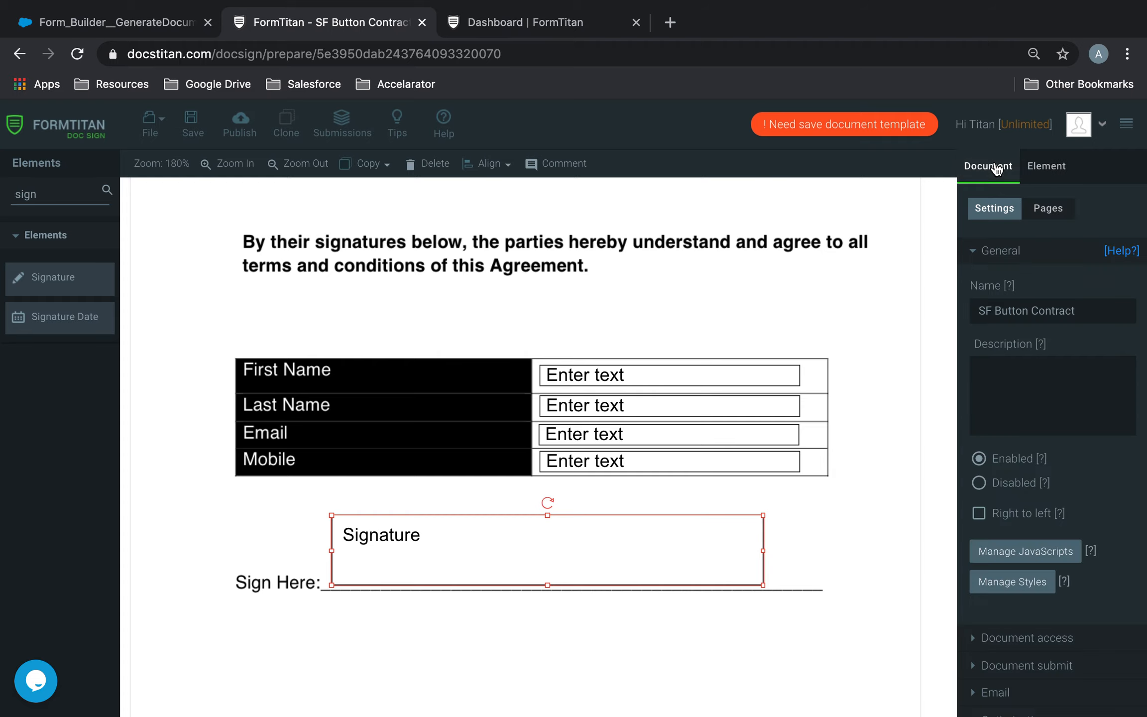
pyautogui.scroll(-2, 1046, 404)
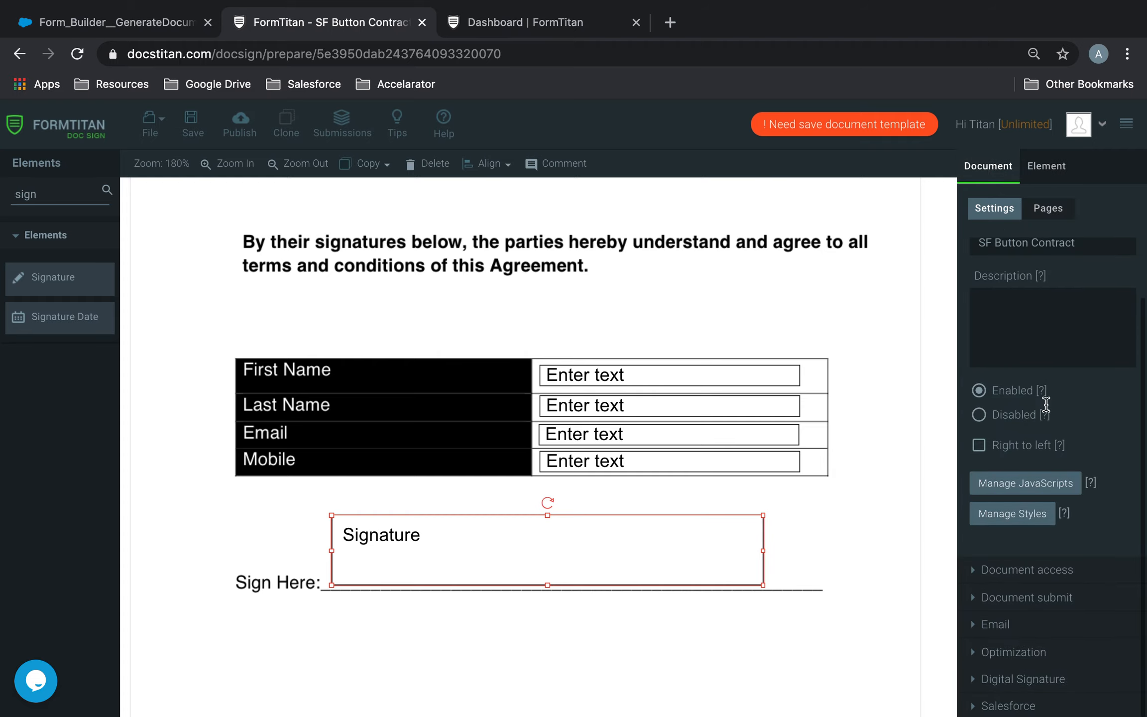
pyautogui.click(1033, 572)
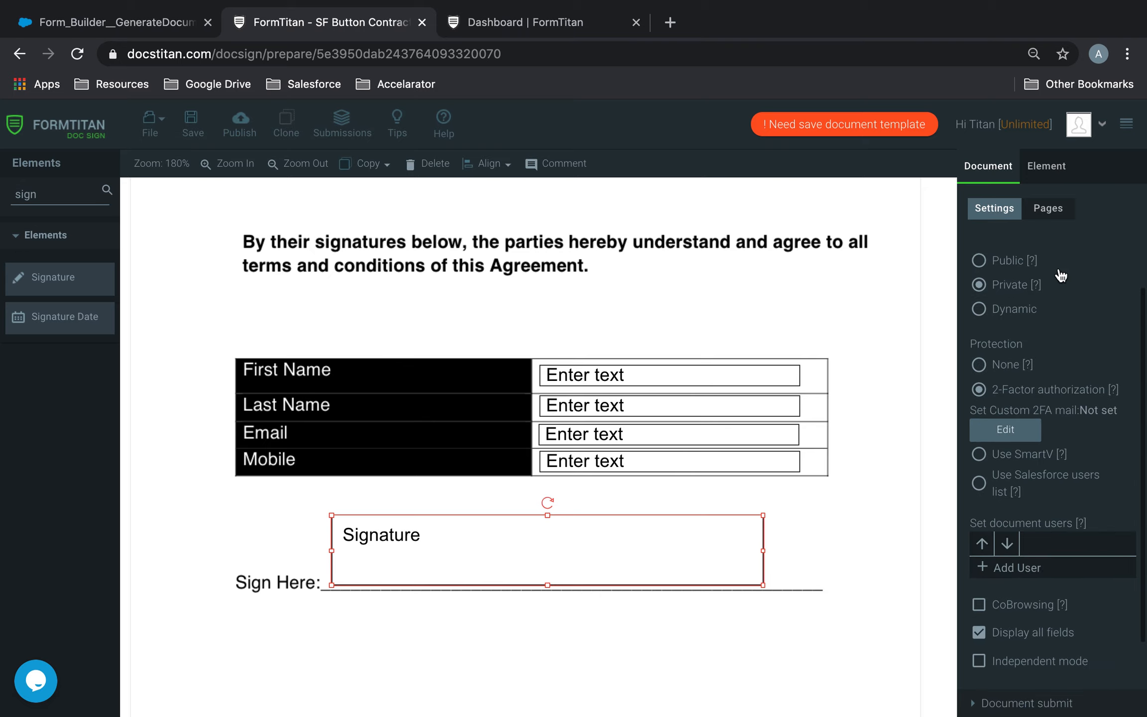
pyautogui.click(980, 311)
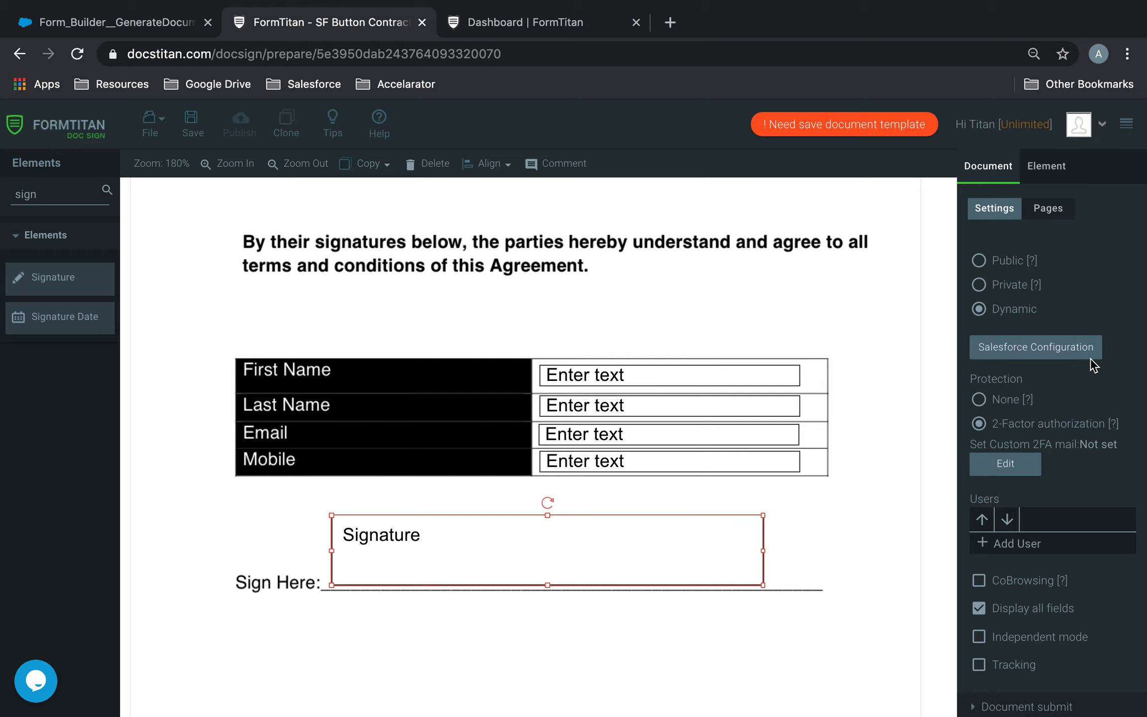
# - Set the Salesforce configuration object to Contact, tick Allow Salesforce Button, and apply
pyautogui.click(1086, 345)
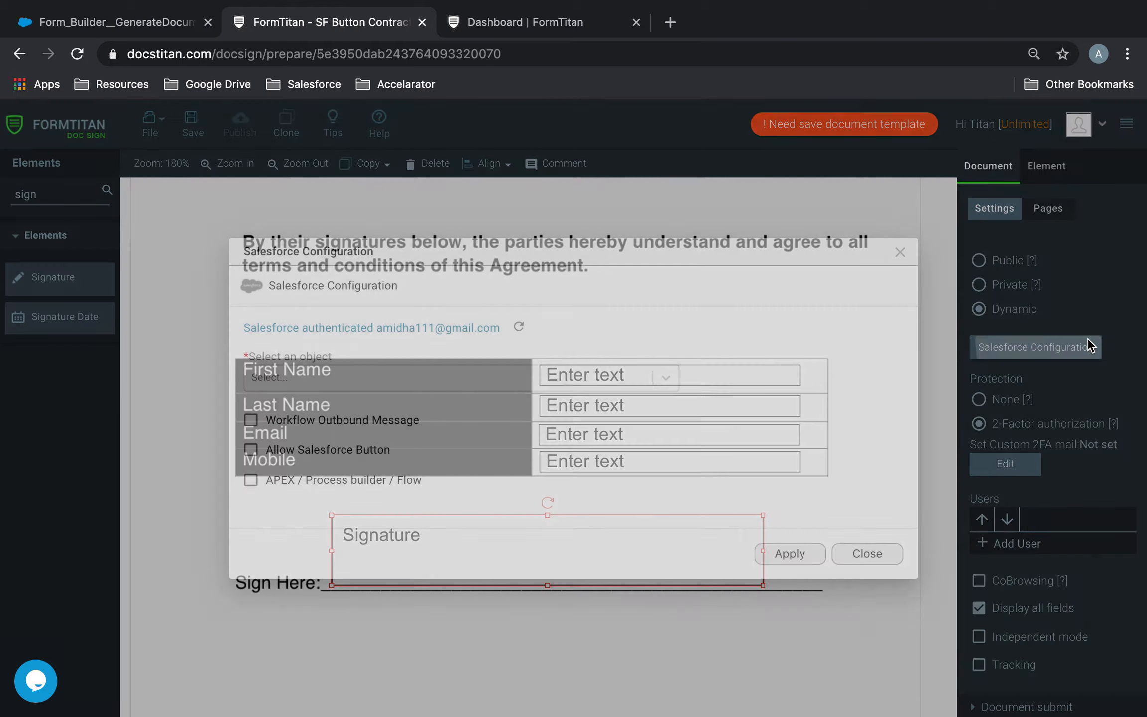
pyautogui.click(323, 380)
pyautogui.write('cont')
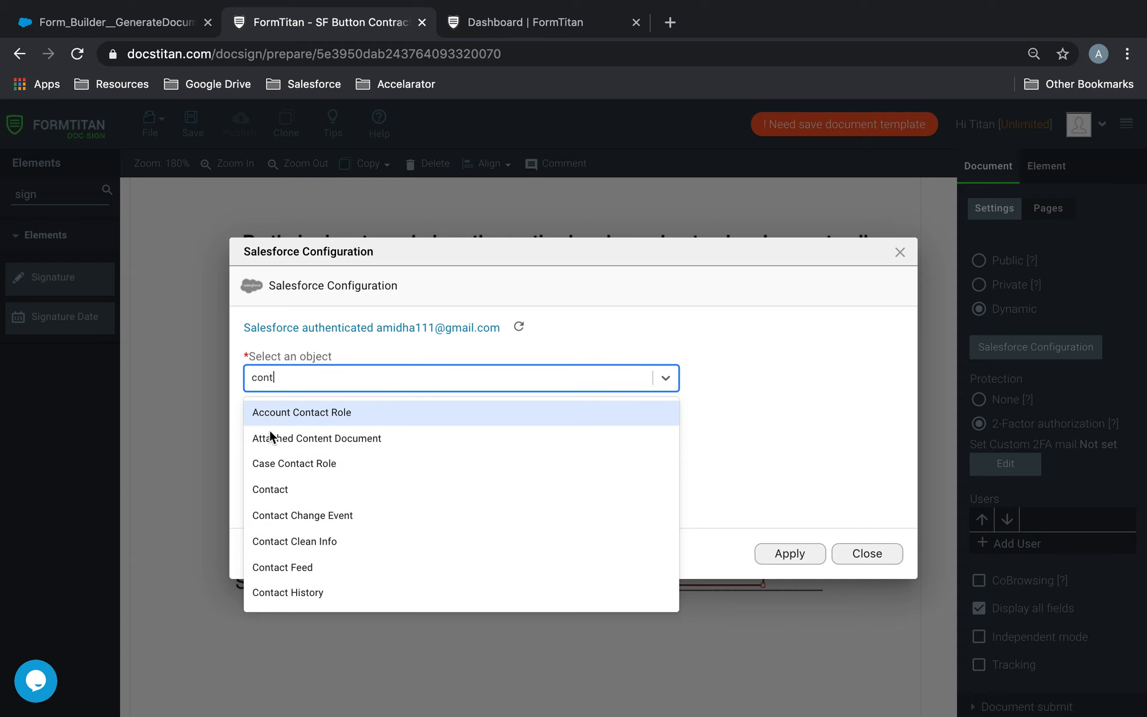
pyautogui.click(268, 497)
pyautogui.click(272, 457)
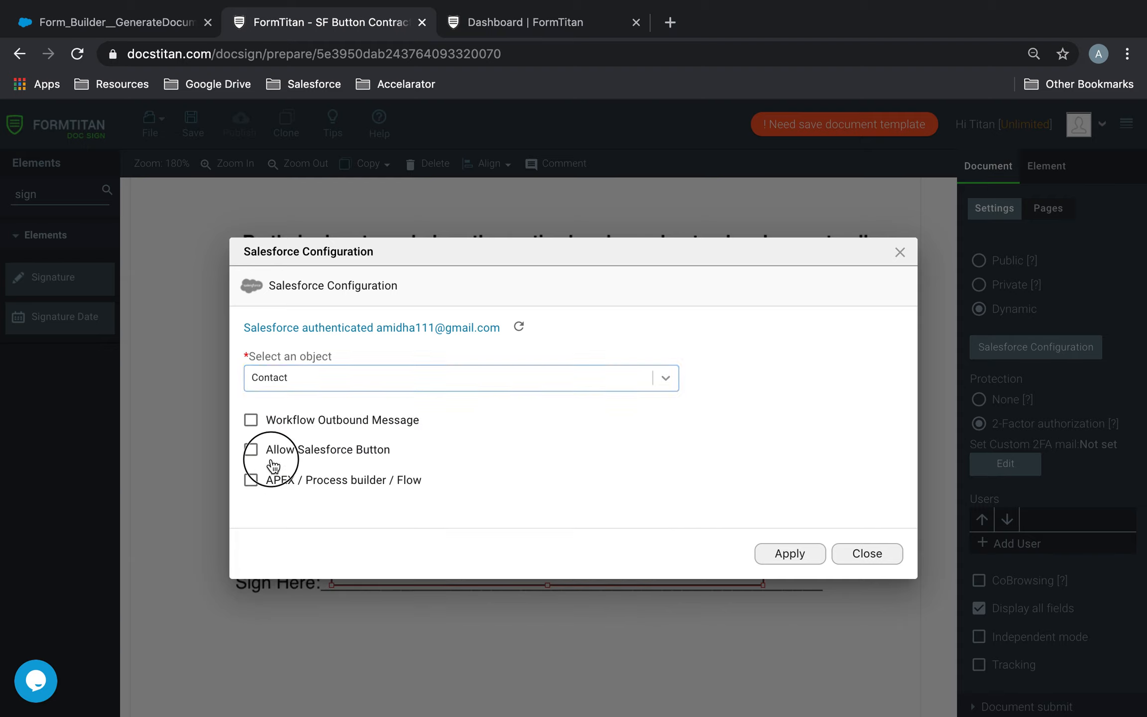
pyautogui.moveTo(404, 454); pyautogui.dragTo(249, 456)
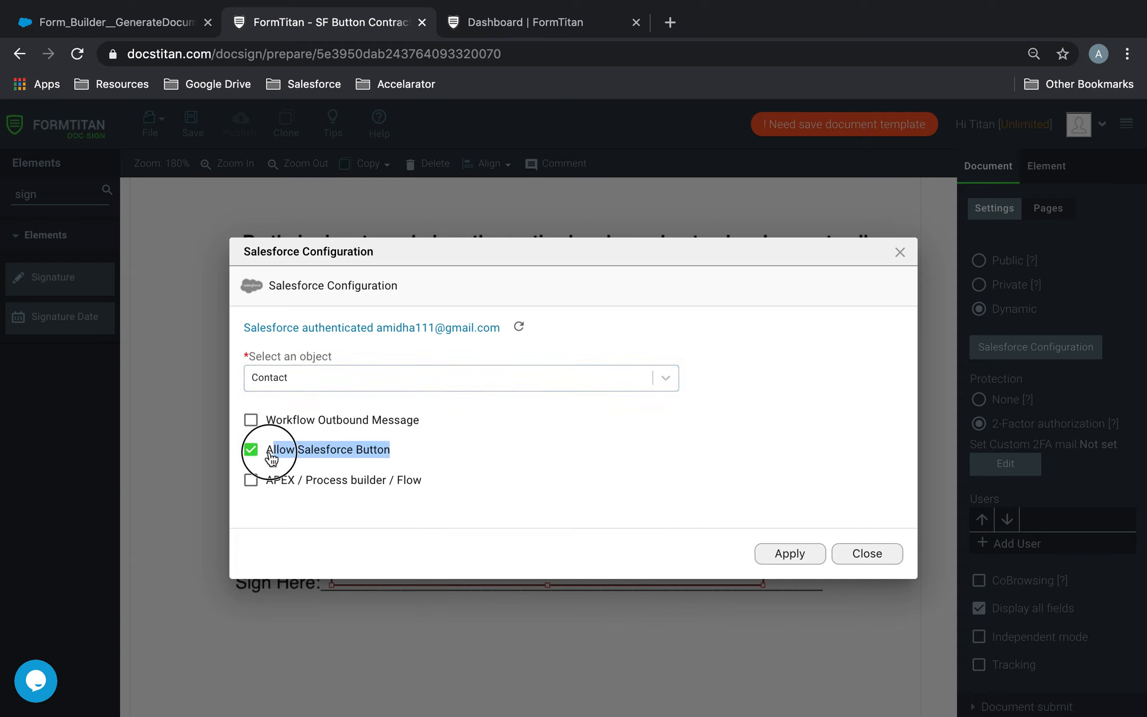
pyautogui.click(518, 460)
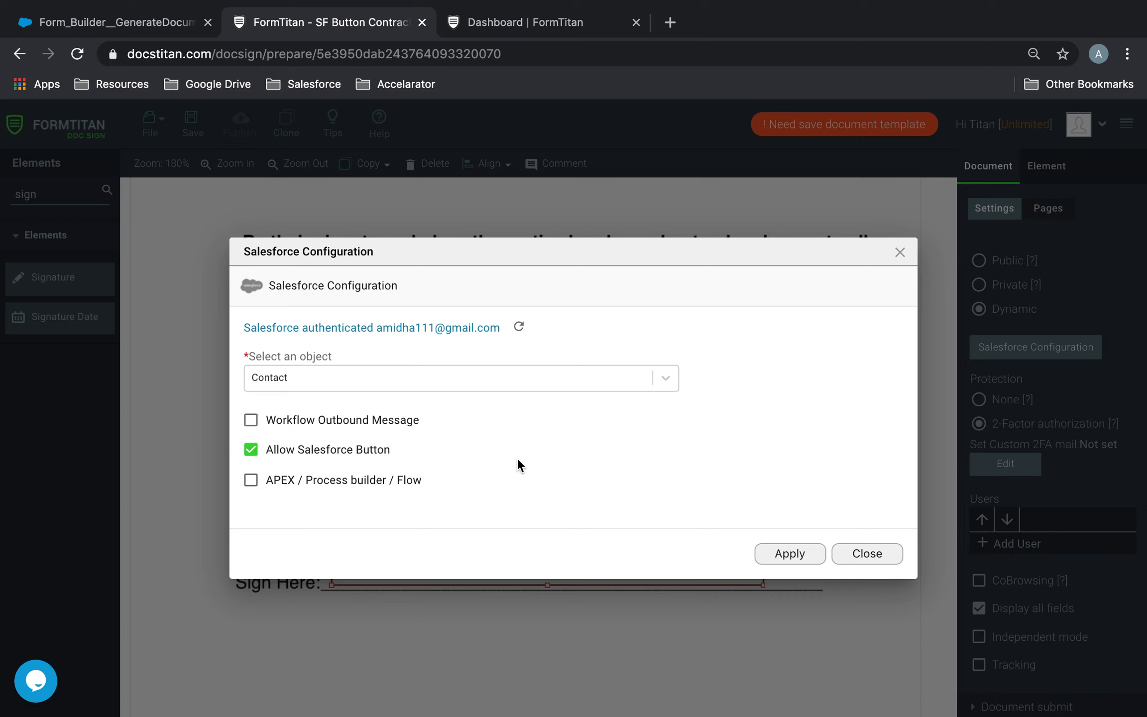
pyautogui.click(795, 553)
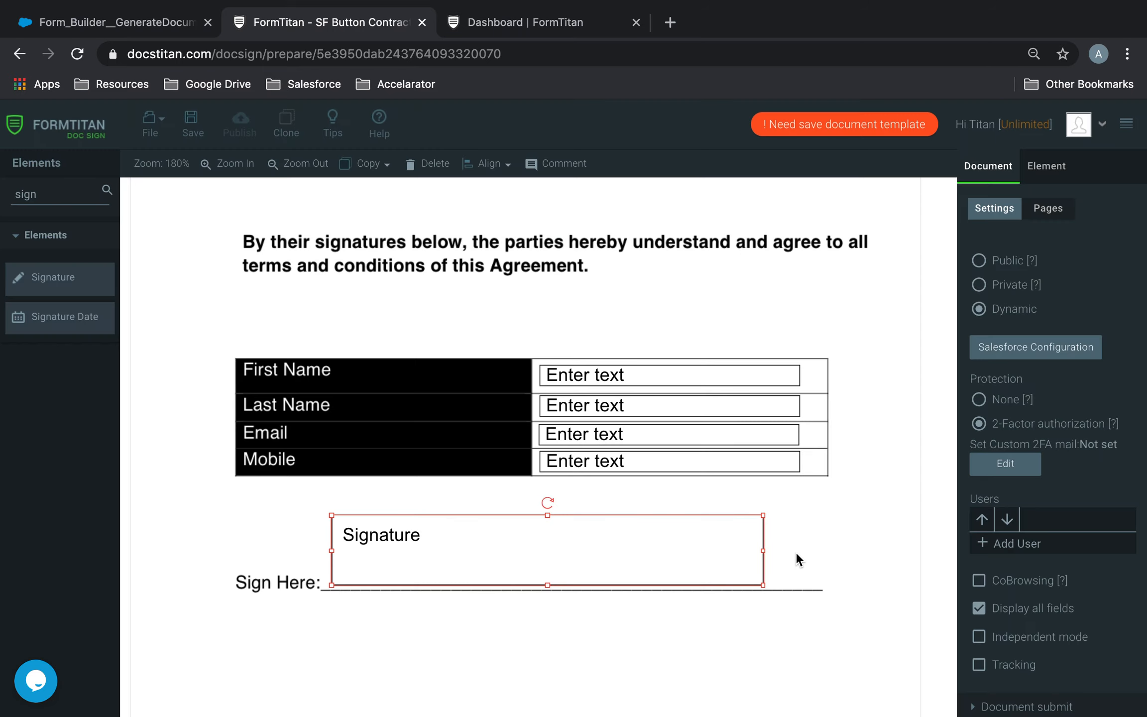
# - Add and enable a new user, then add a Contact Salesforce object to it
pyautogui.click(984, 544)
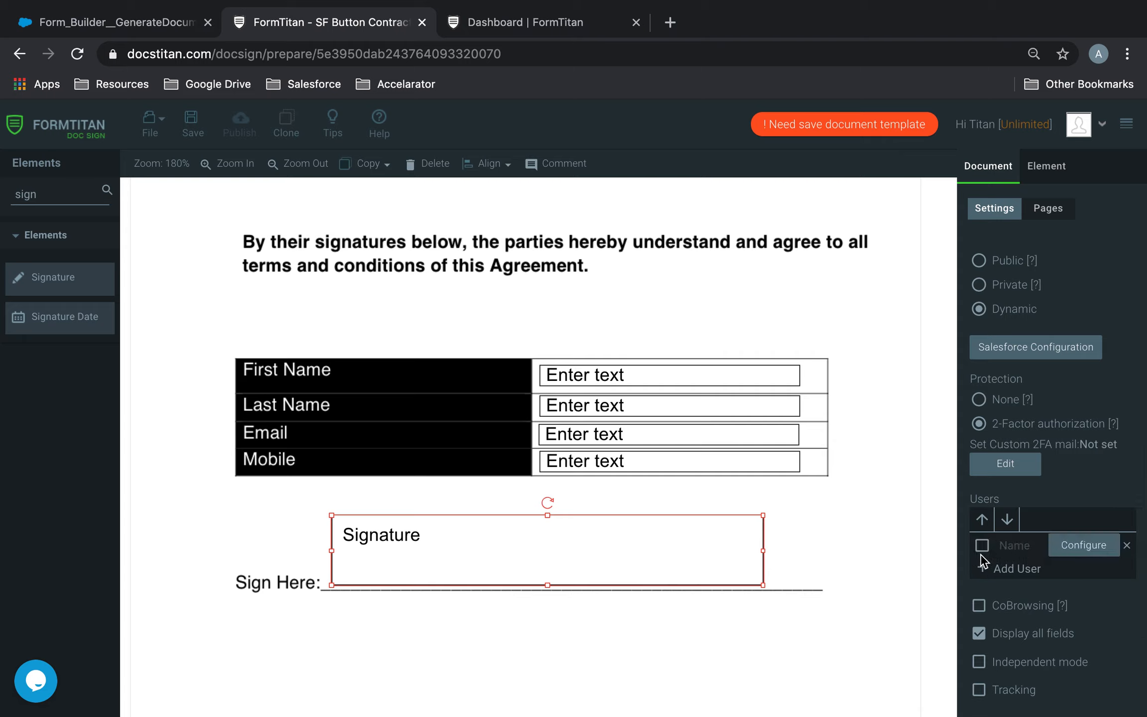
pyautogui.click(982, 545)
pyautogui.click(1083, 544)
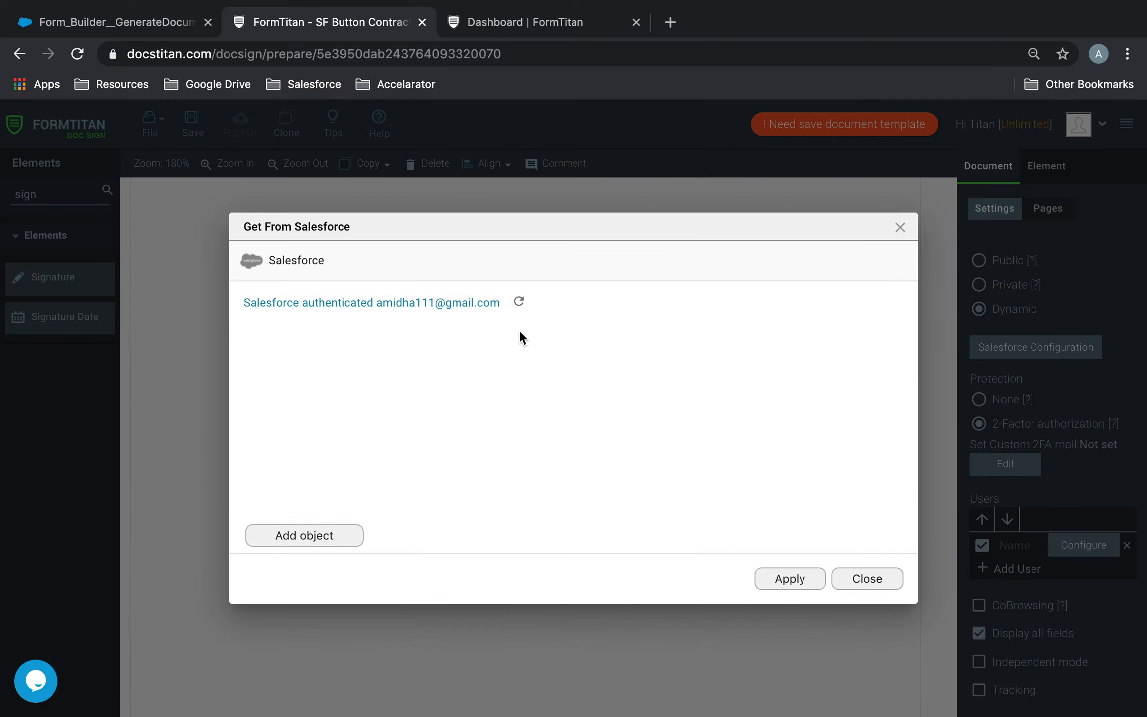
pyautogui.click(338, 533)
pyautogui.click(364, 431)
pyautogui.write('c')
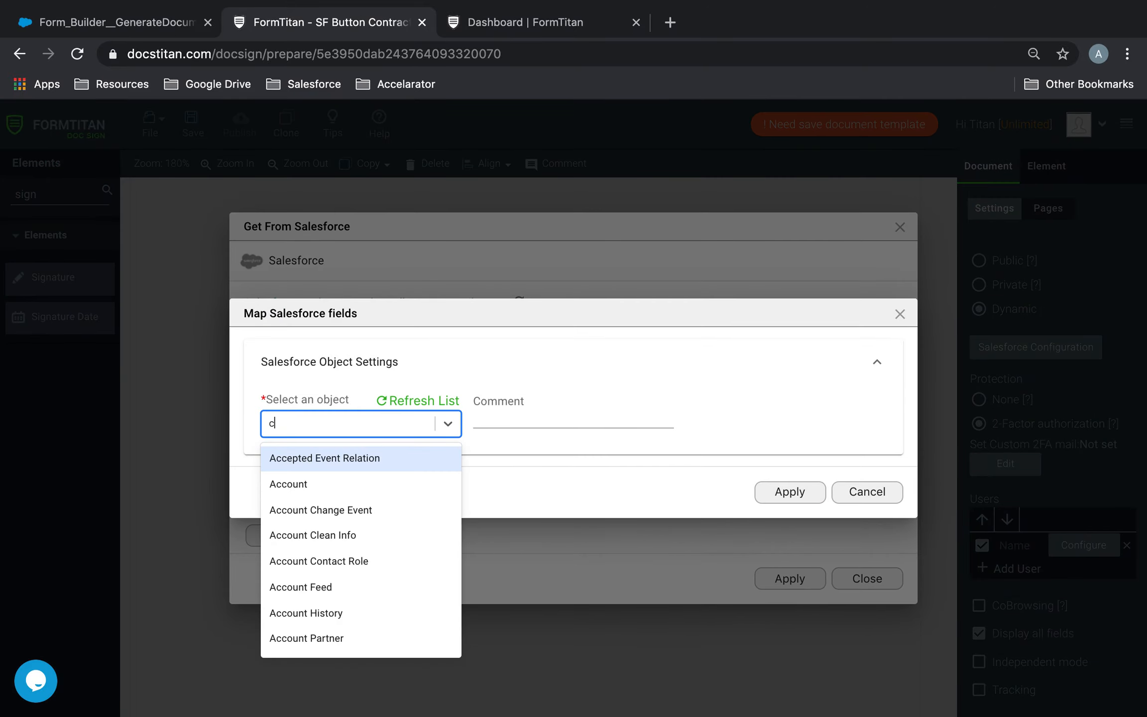
pyautogui.write('ont')
pyautogui.click(305, 535)
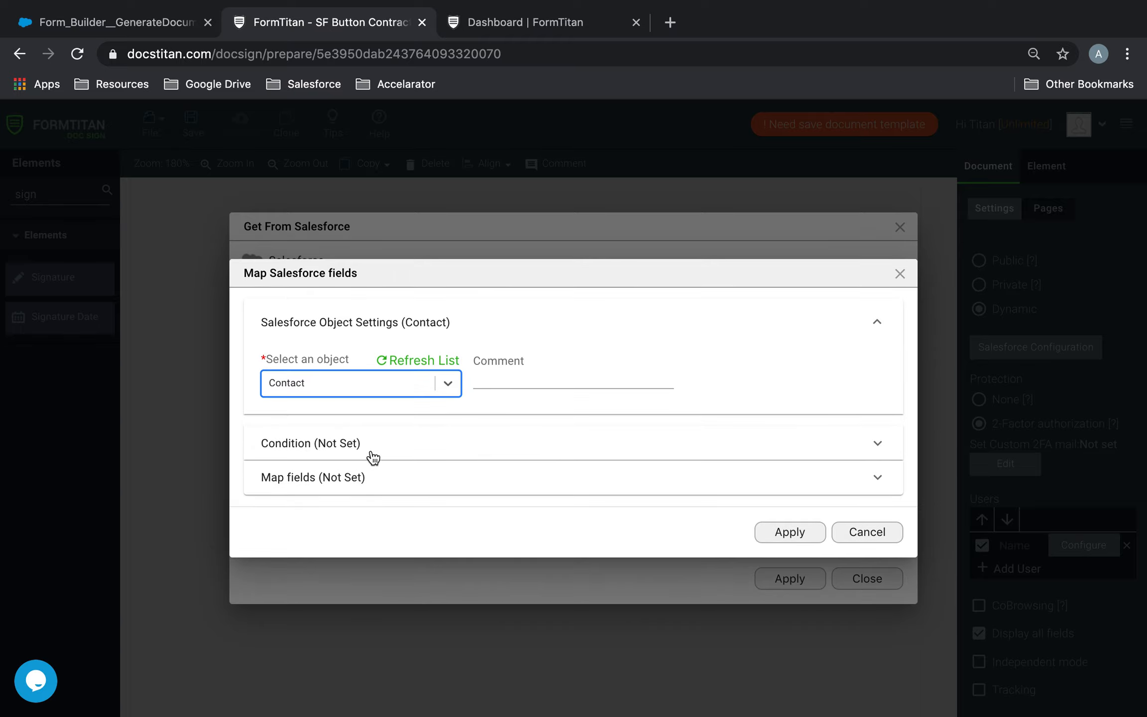
# - Set the Contact condition to Contact ID Equals Record ID
pyautogui.click(346, 442)
pyautogui.click(352, 427)
pyautogui.click(306, 298)
pyautogui.click(251, 376)
pyautogui.click(467, 286)
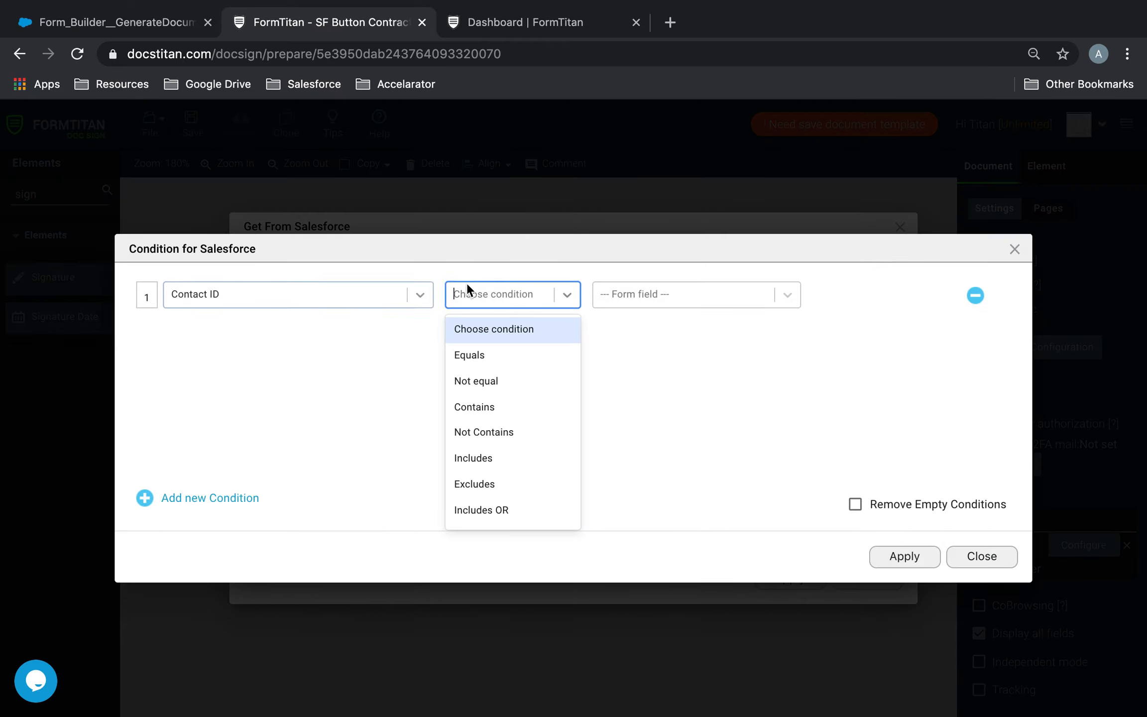
pyautogui.click(466, 355)
pyautogui.click(631, 301)
pyautogui.click(629, 330)
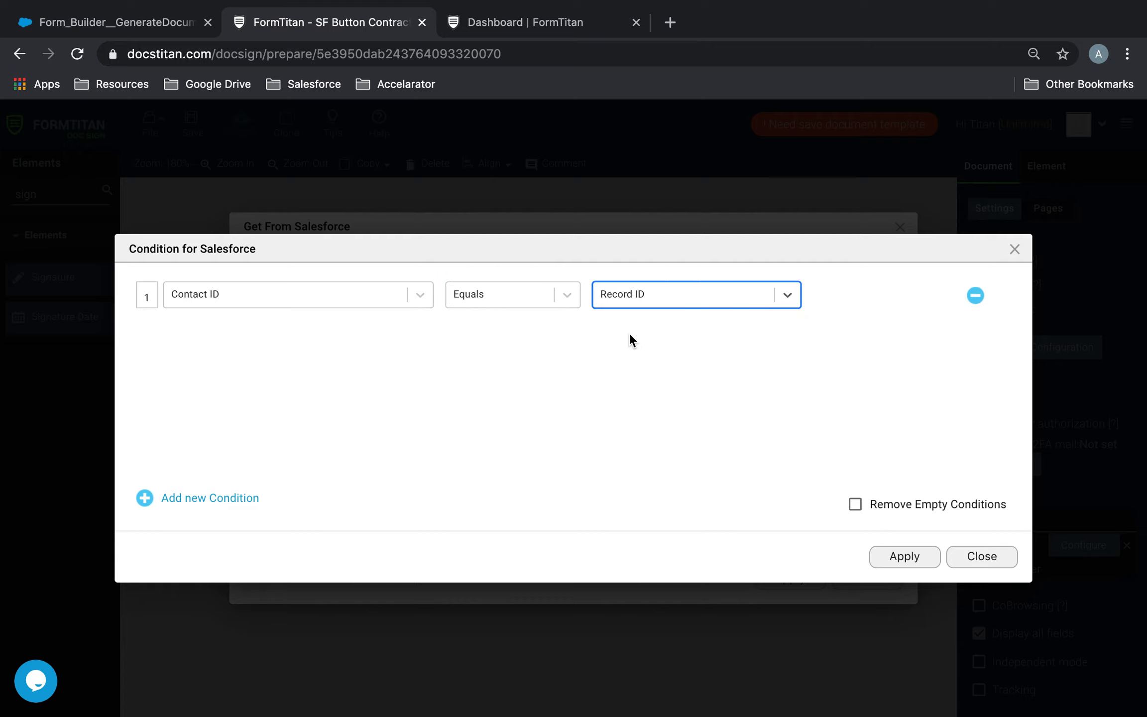
pyautogui.click(904, 557)
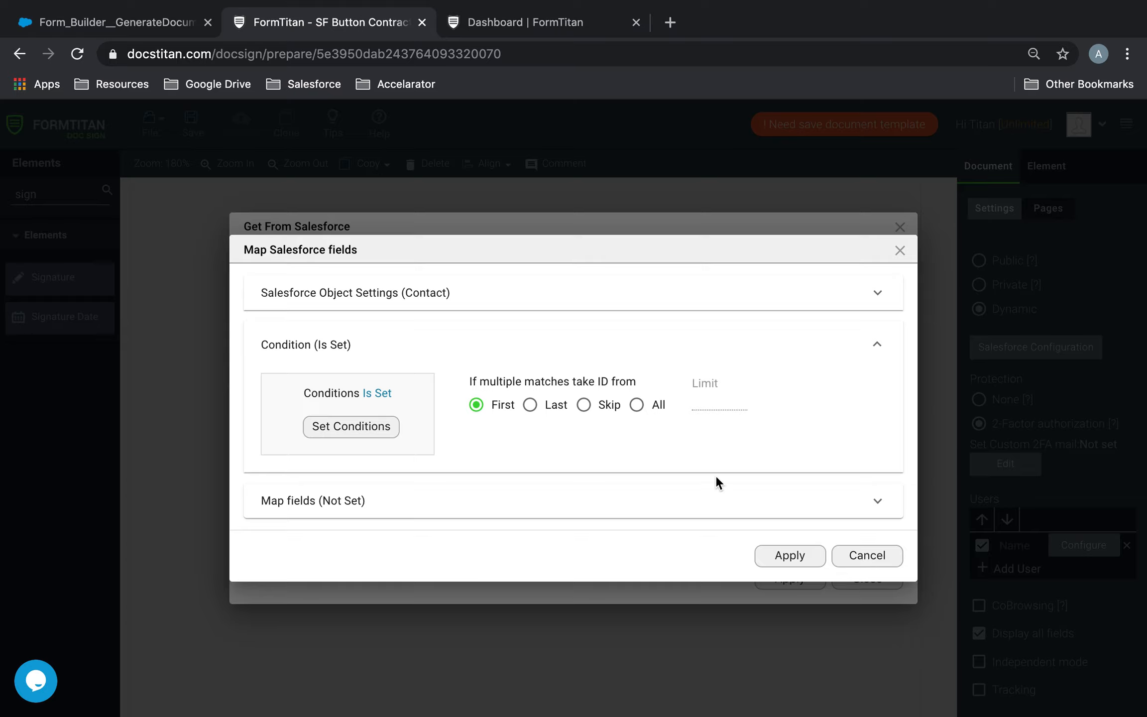
# - Map First Name, Last Name and Email to the Contact's matching Salesforce fields
pyautogui.click(362, 503)
pyautogui.click(352, 469)
pyautogui.click(524, 377)
pyautogui.write('fir')
pyautogui.click(473, 410)
pyautogui.click(513, 415)
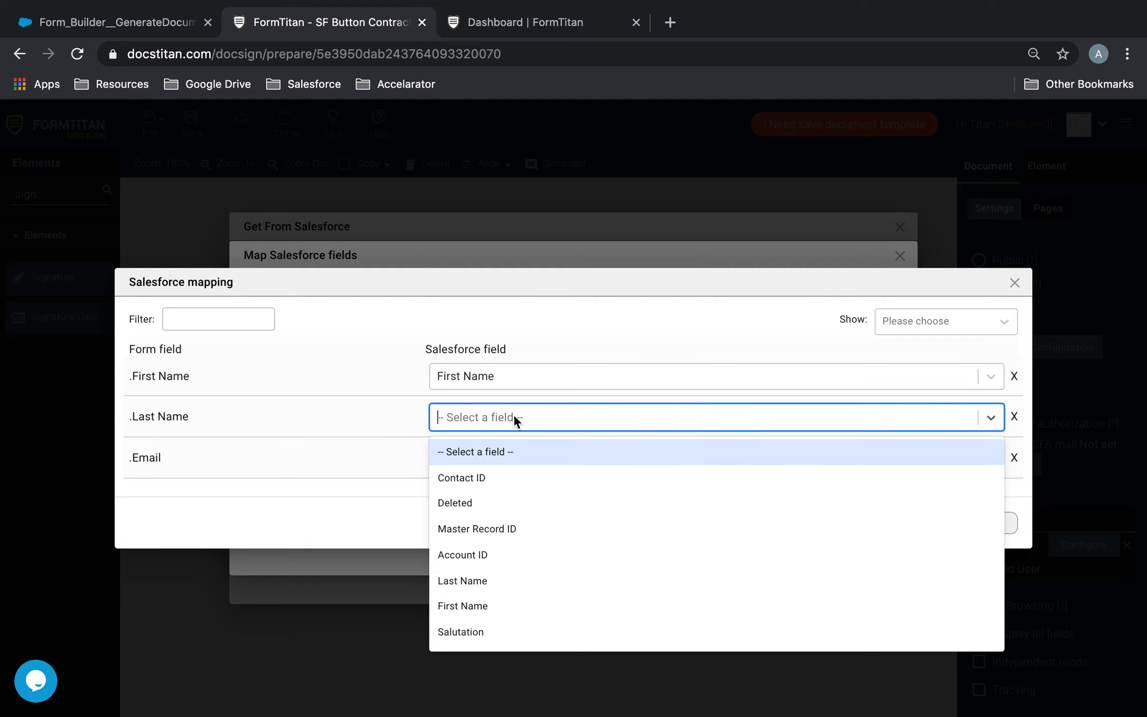
pyautogui.write('las')
pyautogui.click(488, 455)
pyautogui.click(488, 464)
pyautogui.write('email')
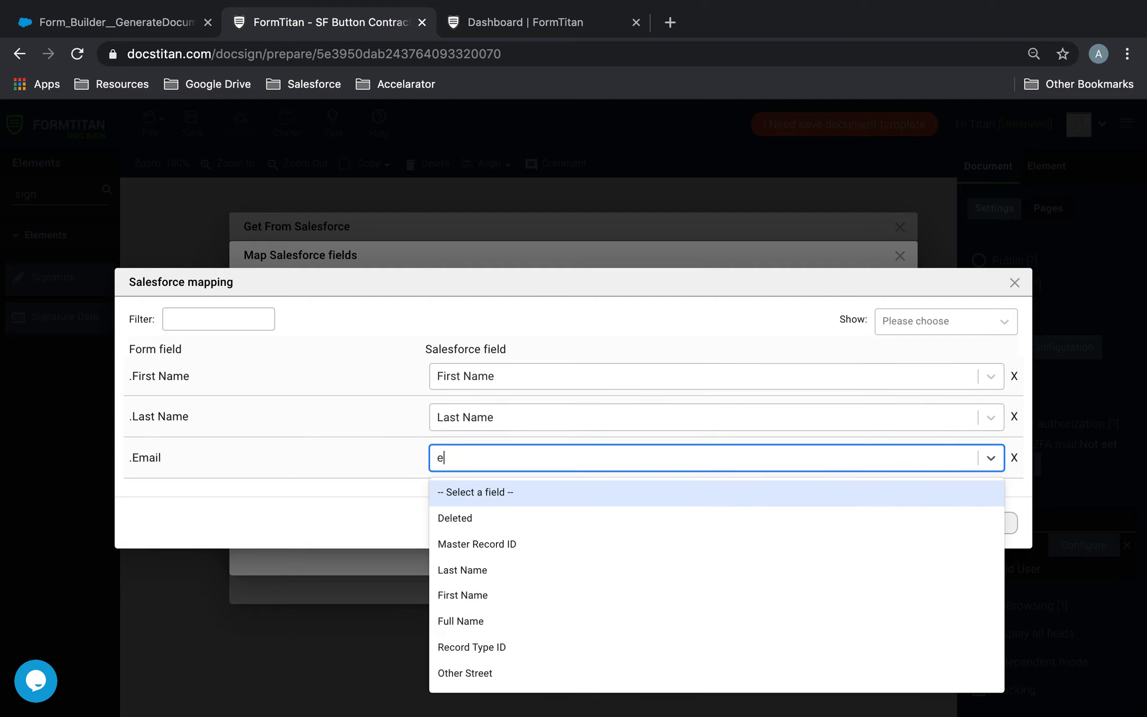
pyautogui.click(487, 492)
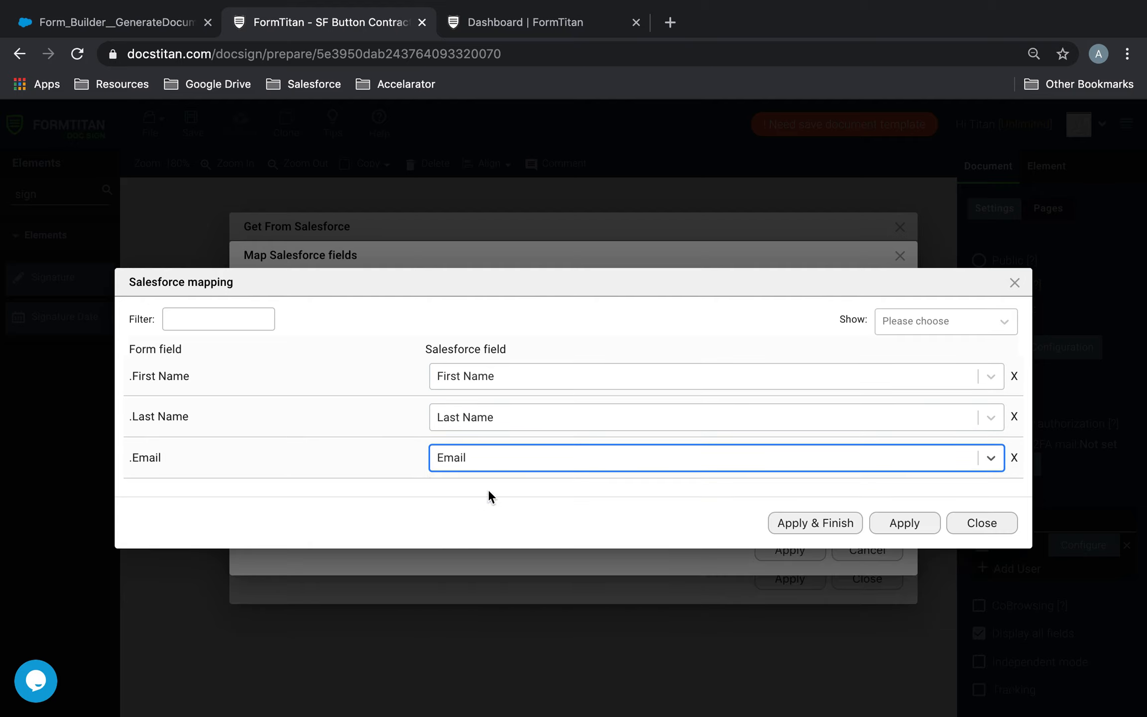
# - Apply the field mapping, Contact object and user settings, then review the First Name field
pyautogui.click(910, 519)
pyautogui.click(795, 551)
pyautogui.click(792, 589)
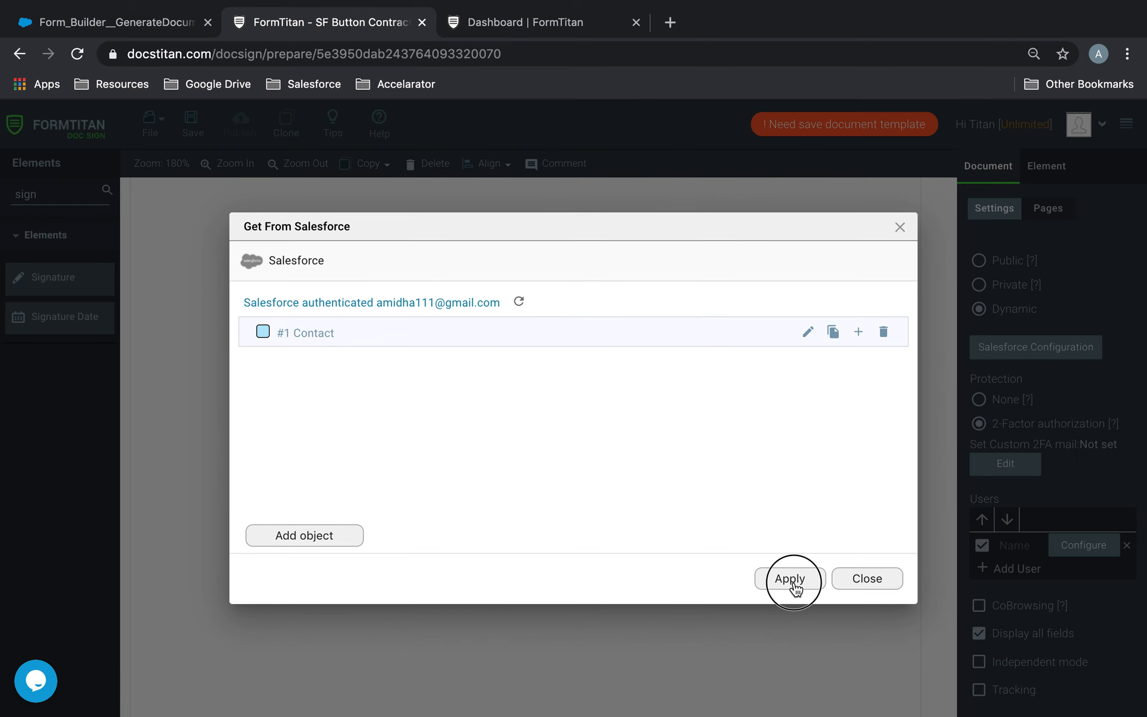
pyautogui.click(742, 381)
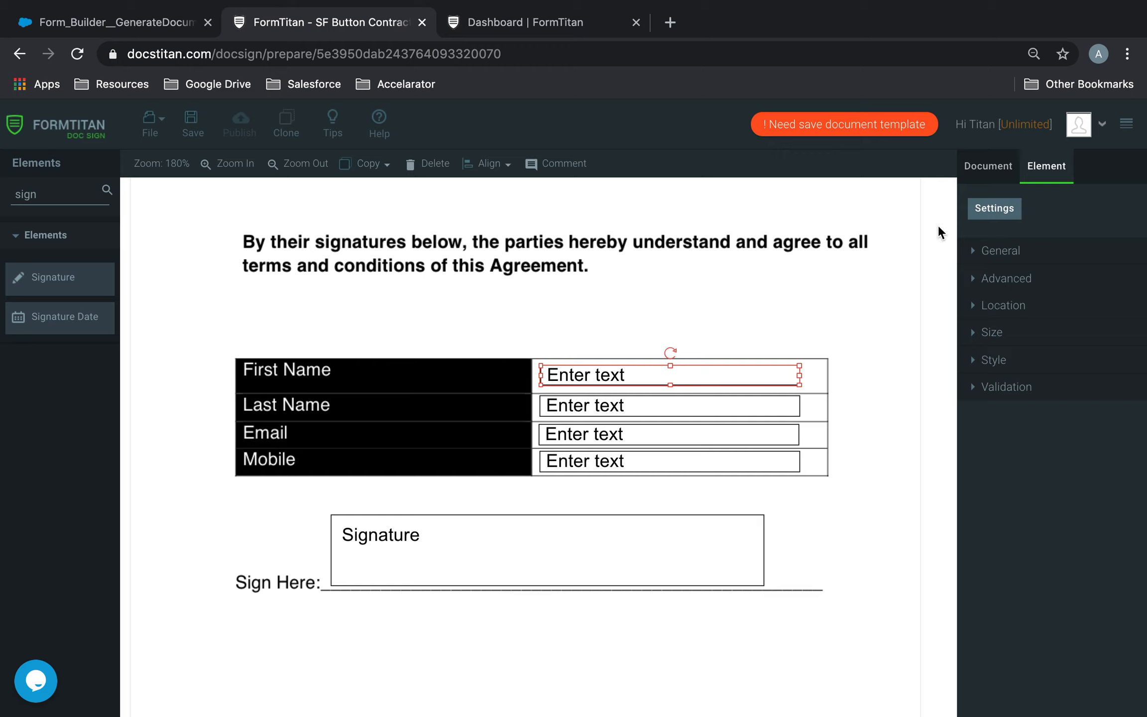
pyautogui.click(1018, 253)
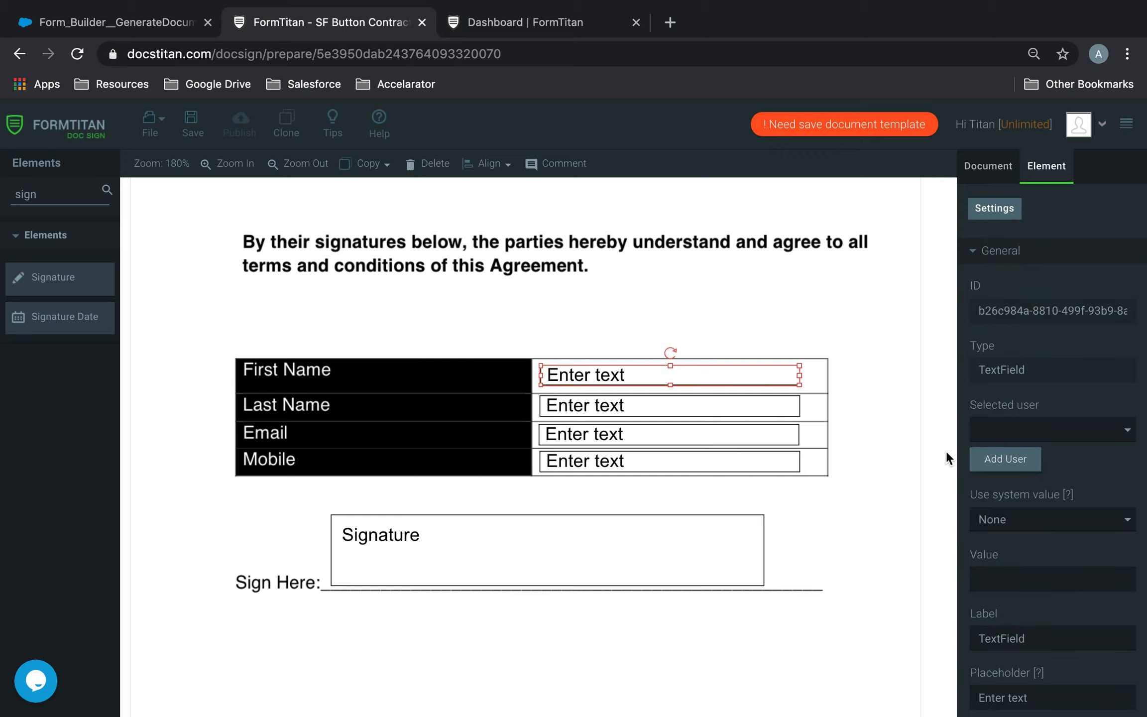
pyautogui.scroll(-3, 1053, 386)
pyautogui.scroll(3, 1048, 398)
# - Name the new user USER in the document's Users settings
pyautogui.click(989, 172)
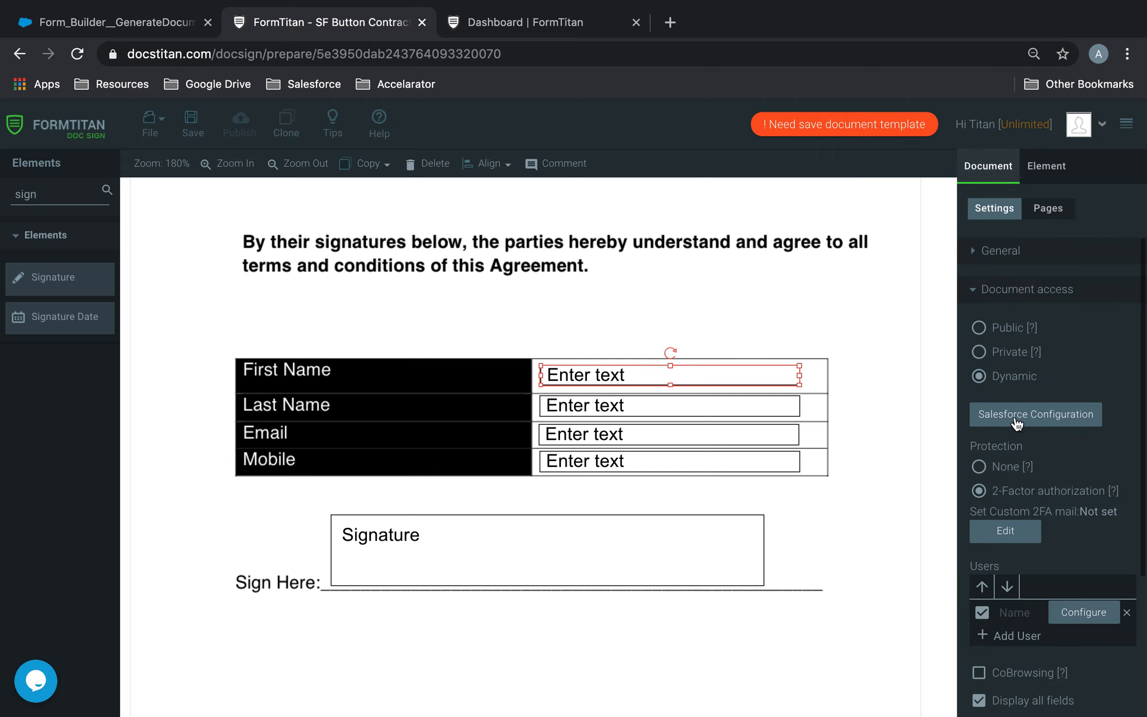
pyautogui.click(1015, 613)
pyautogui.write('USER')
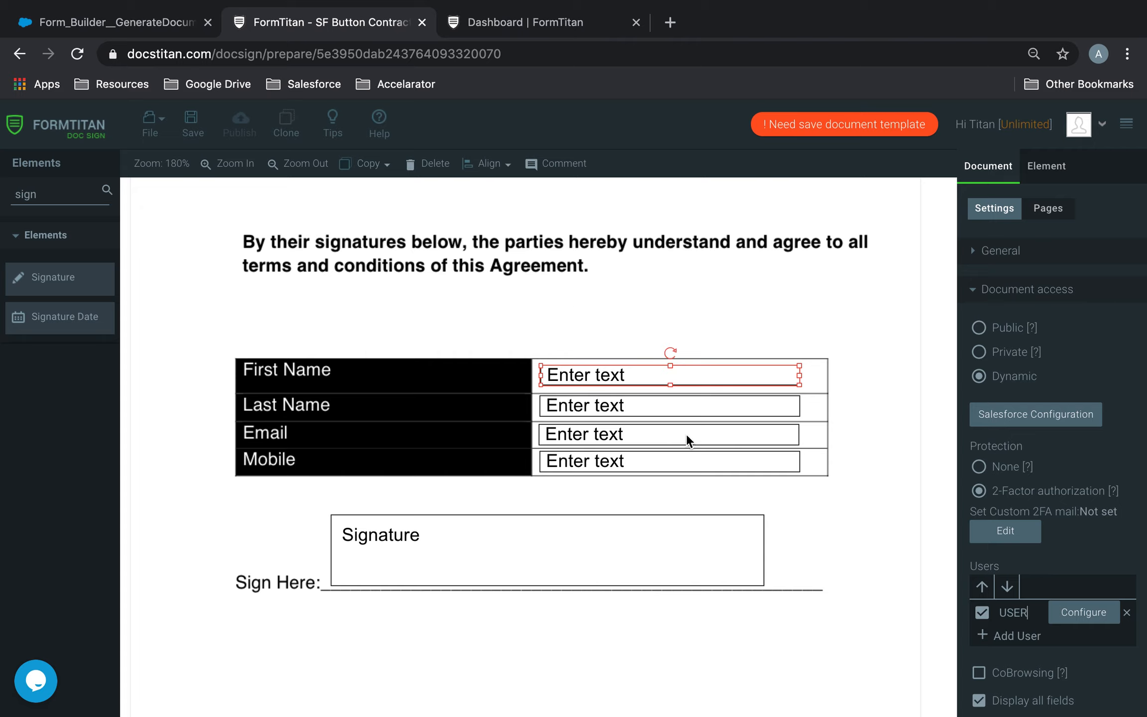
pyautogui.click(697, 374)
# - Assign the First Name, Last Name, Email, Mobile fields and signature box to USER
pyautogui.keyDown('shift'); pyautogui.click(687, 404); pyautogui.keyUp('shift')
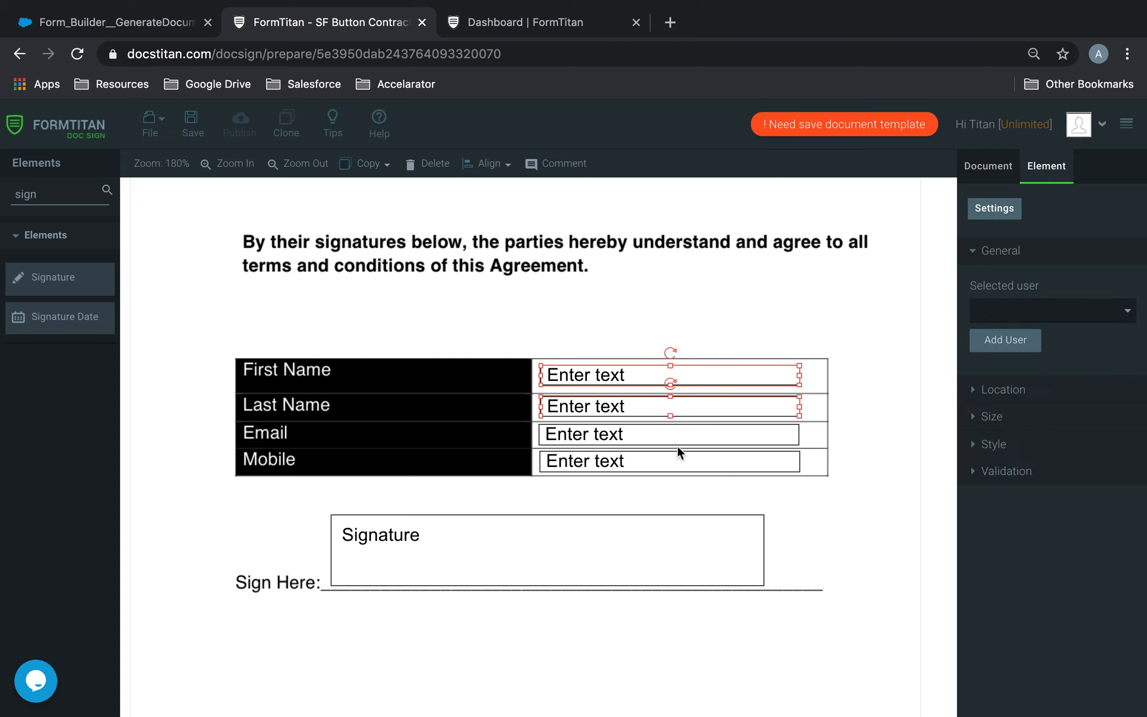
pyautogui.keyDown('shift'); pyautogui.click(678, 436); pyautogui.keyUp('shift')
pyautogui.keyDown('shift'); pyautogui.click(673, 463); pyautogui.keyUp('shift')
pyautogui.keyDown('shift'); pyautogui.click(645, 529); pyautogui.keyUp('shift')
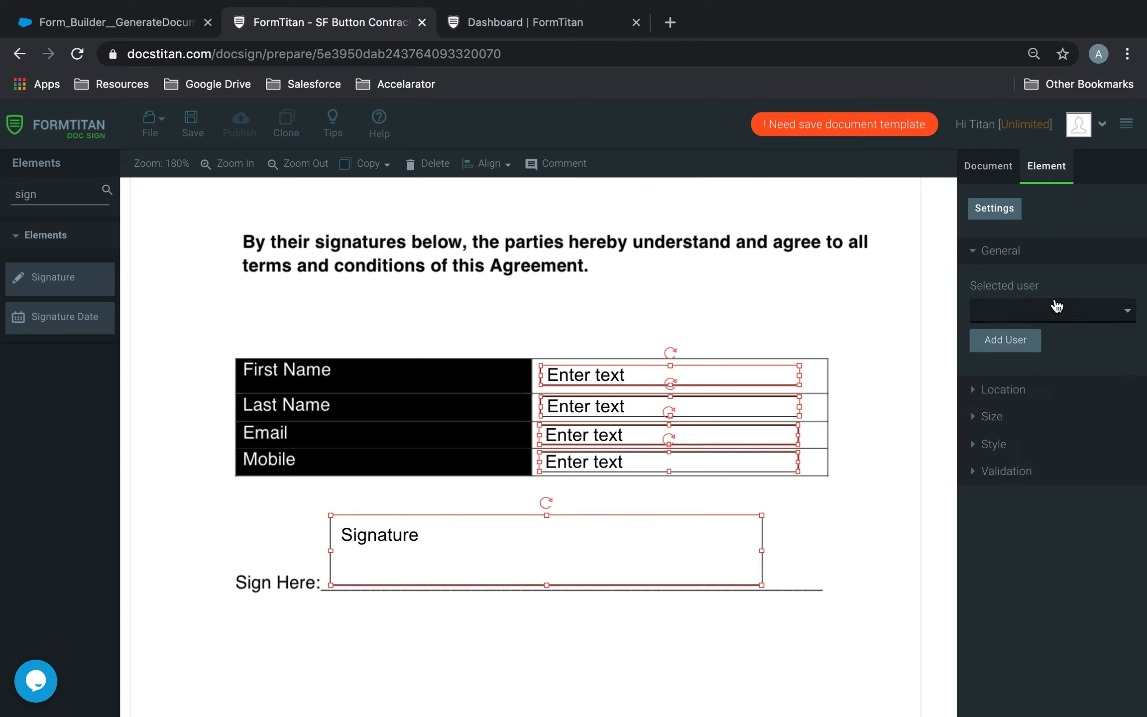
pyautogui.click(981, 305)
pyautogui.click(1036, 313)
pyautogui.click(1002, 344)
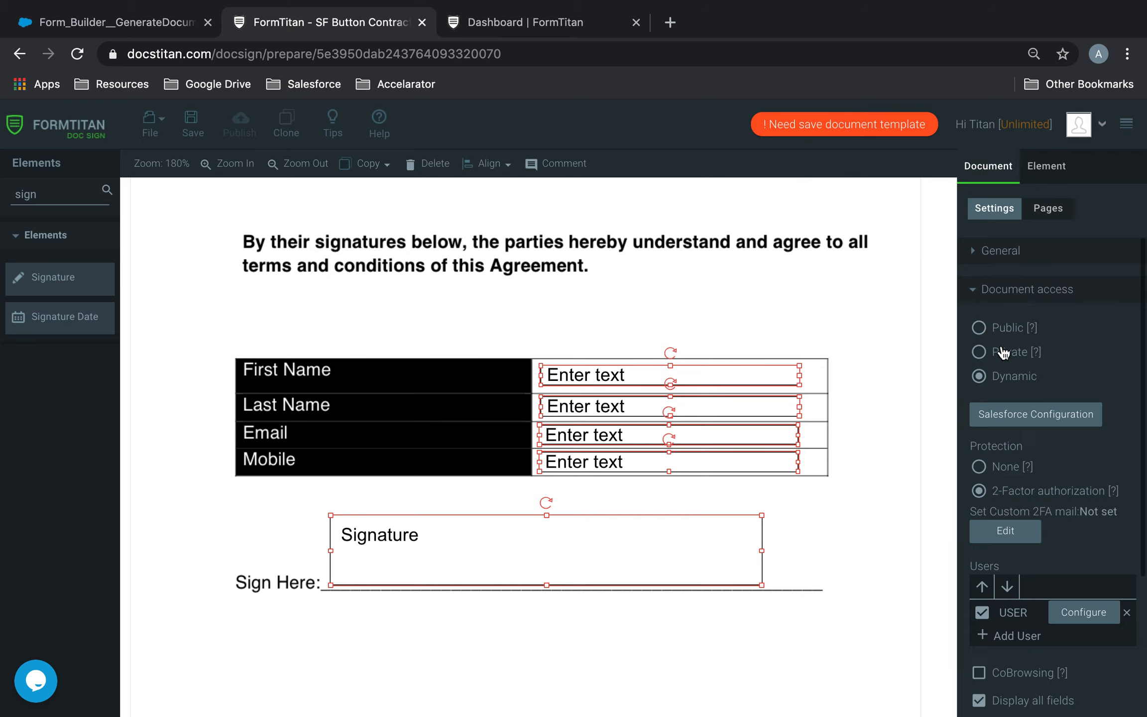
# - Save the document template
pyautogui.click(191, 126)
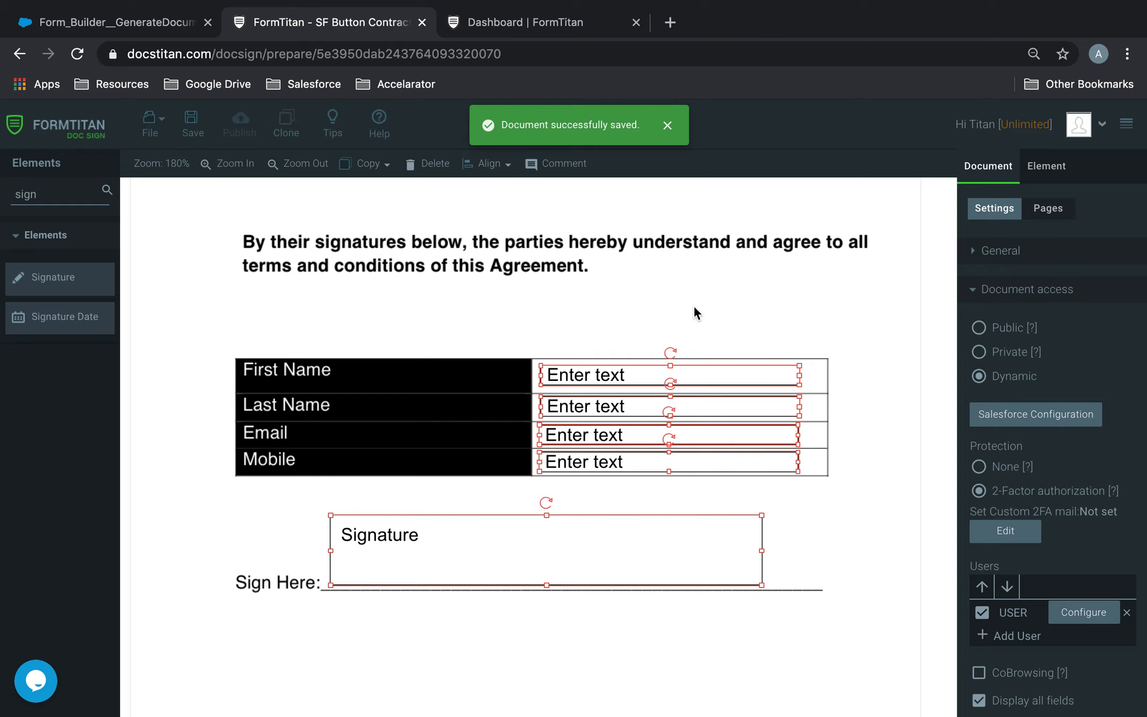
pyautogui.scroll(20, 694, 308)
pyautogui.scroll(-15, 694, 307)
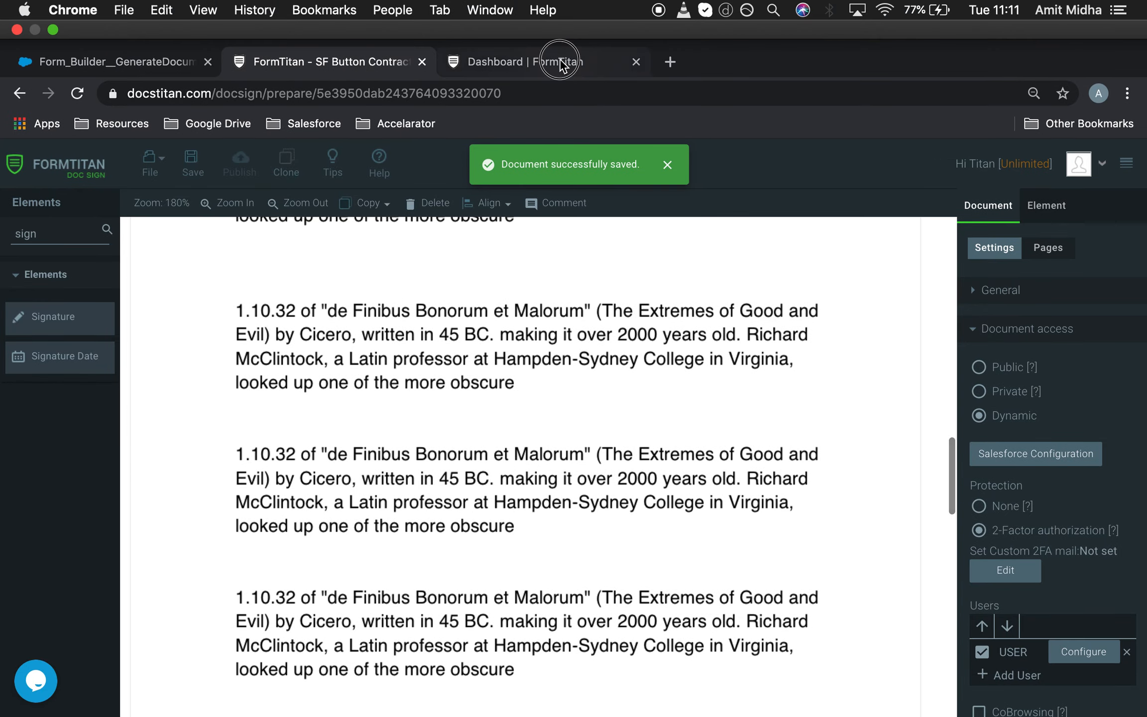
# - Start a new collaborator and enter their first name, last name and e-mail address
pyautogui.click(559, 63)
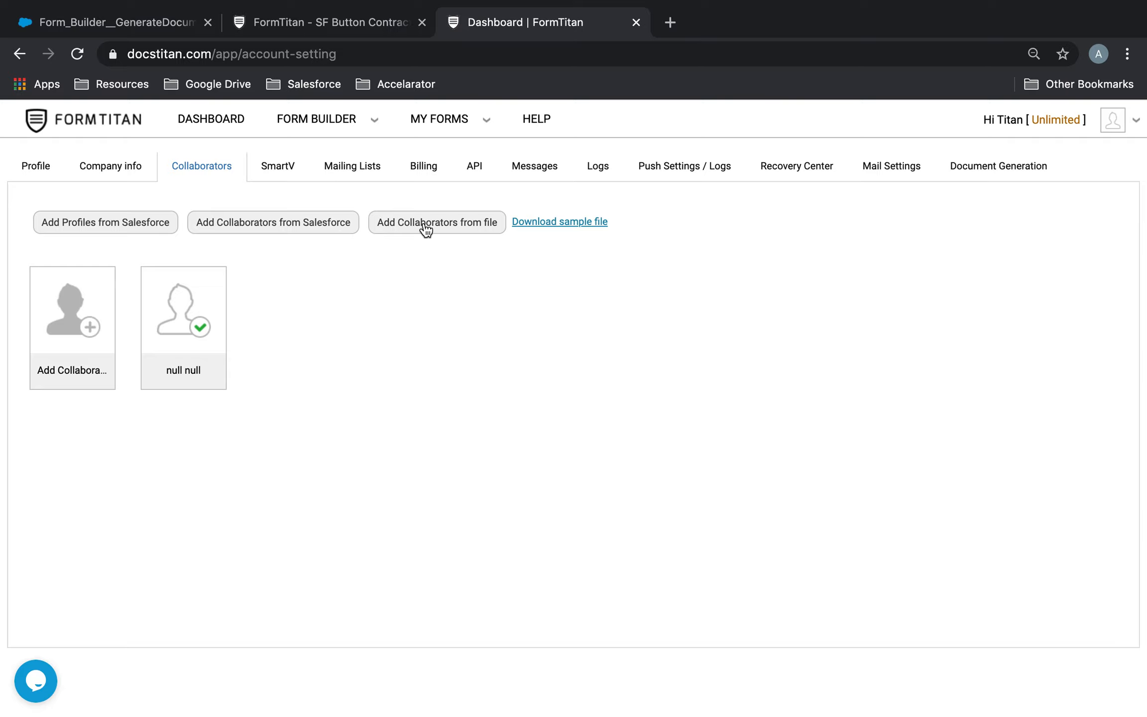
pyautogui.click(74, 344)
pyautogui.click(377, 287)
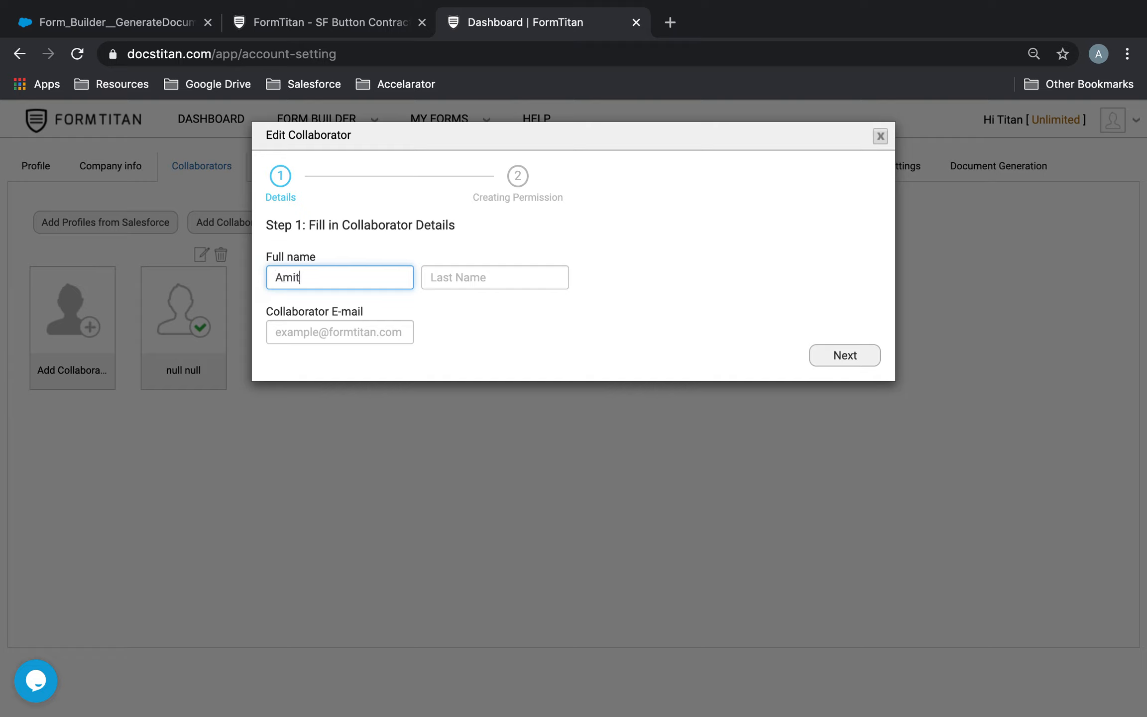
pyautogui.press('Tab')
pyautogui.press('Tab')
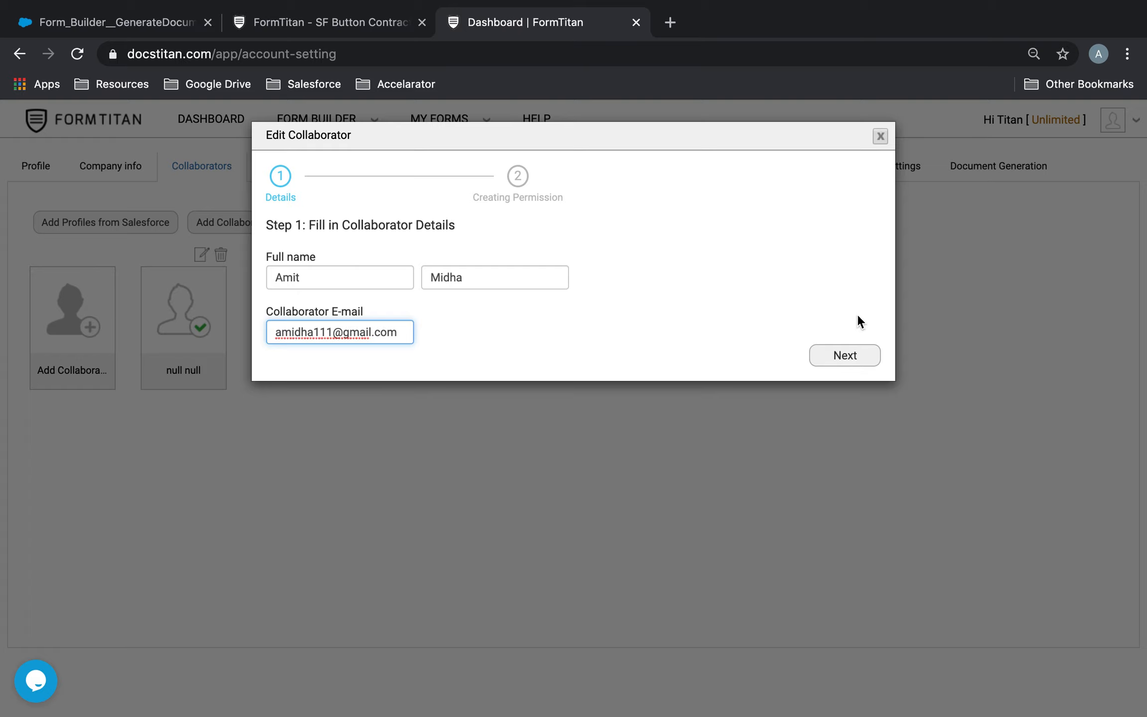
# - Grant the collaborator Doc Sign permission to sign only the SF Button Contract
pyautogui.click(842, 355)
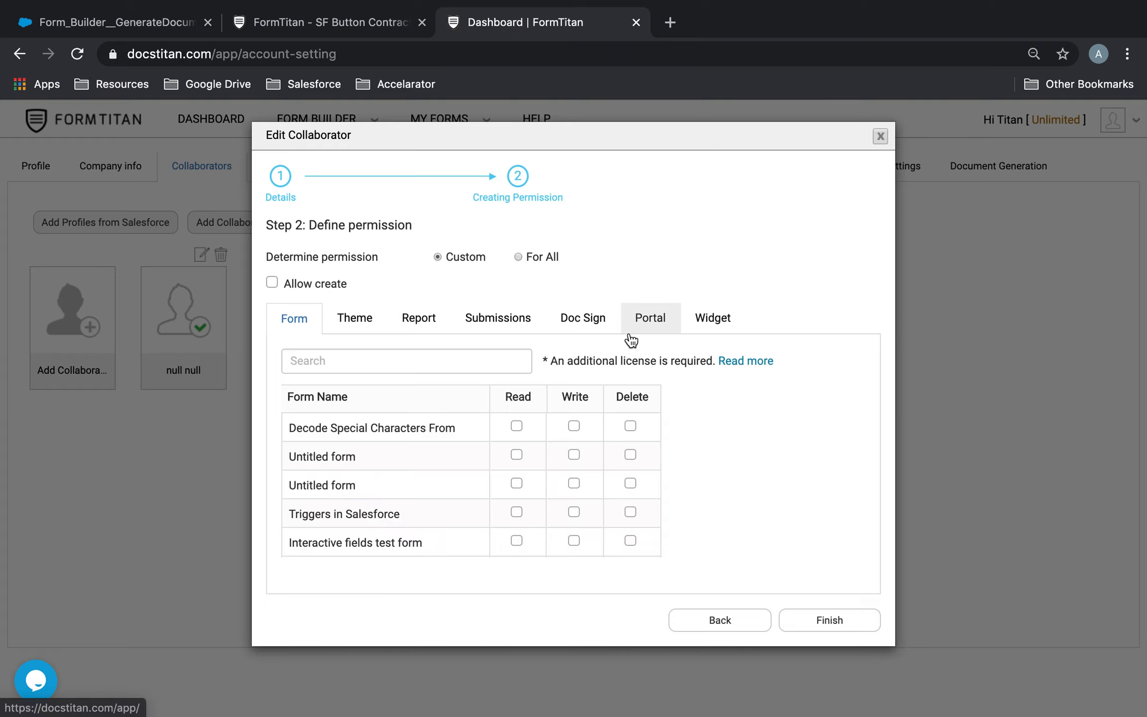
pyautogui.click(589, 320)
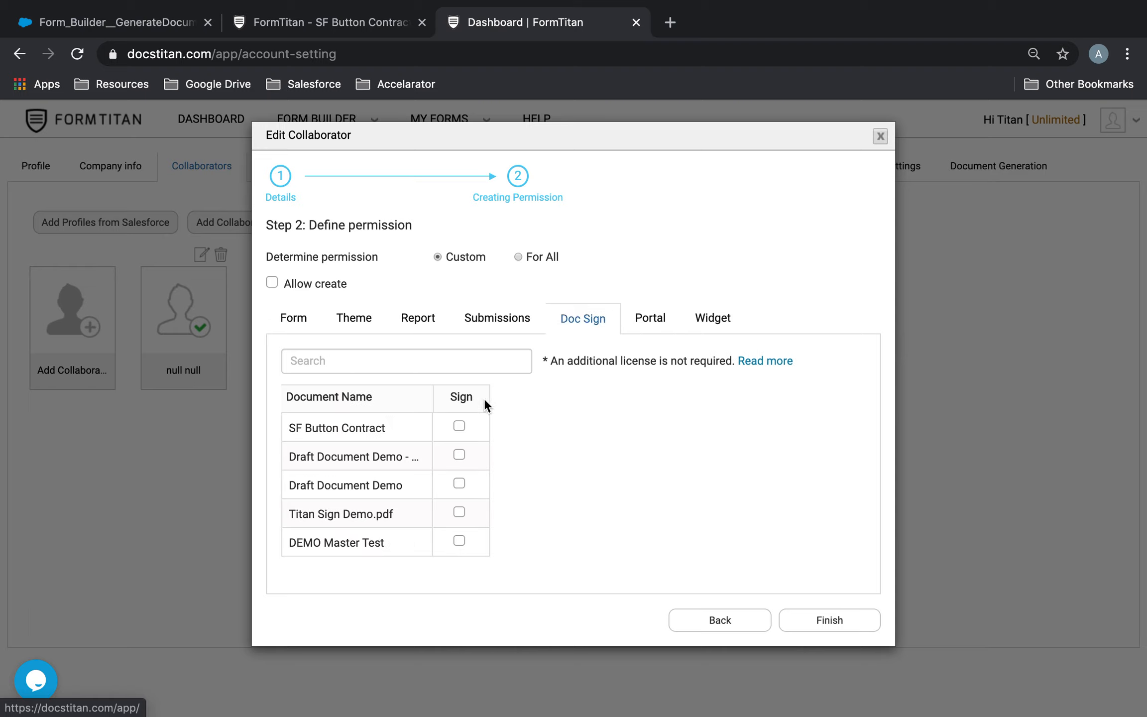
pyautogui.click(458, 426)
pyautogui.click(459, 454)
pyautogui.click(459, 483)
pyautogui.click(458, 512)
pyautogui.click(459, 541)
pyautogui.click(459, 542)
pyautogui.click(459, 512)
pyautogui.click(459, 484)
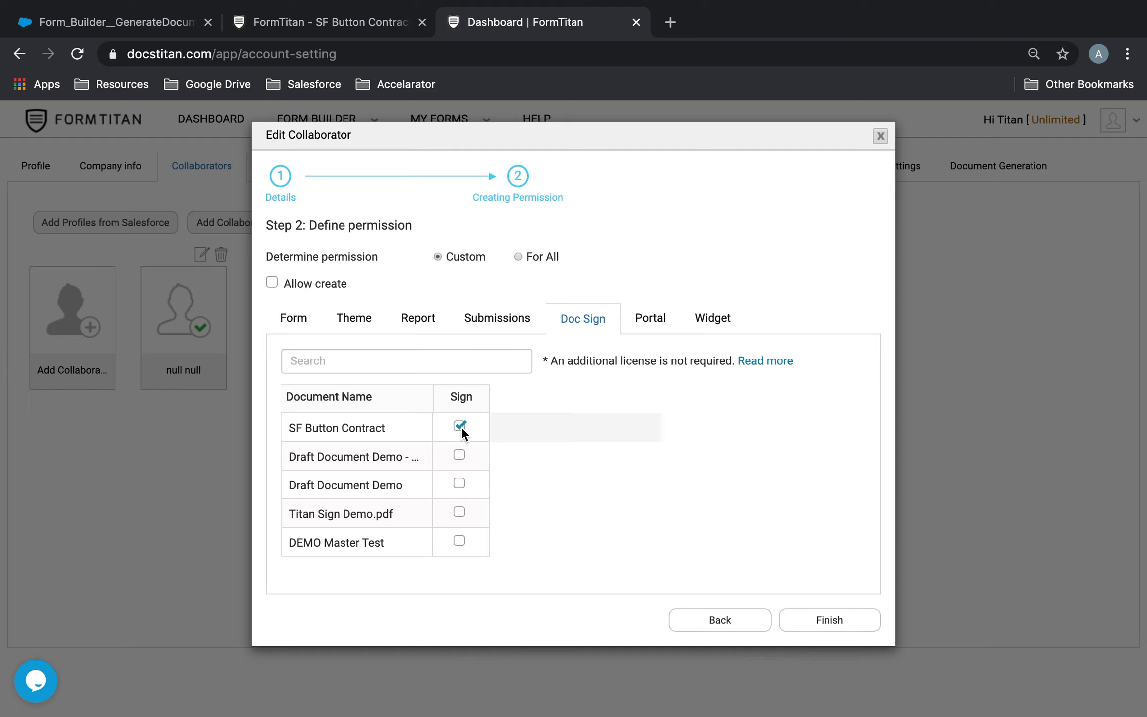
# - Allow the collaborator to create items, then open the Document Generation settings
pyautogui.click(272, 282)
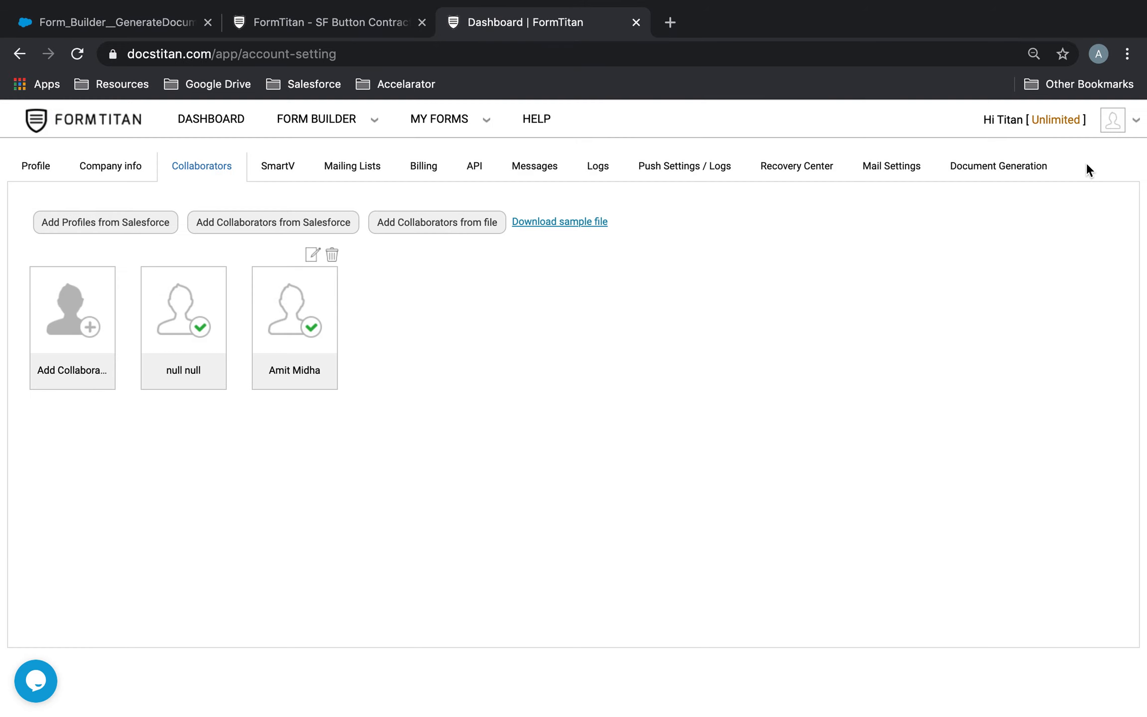
pyautogui.click(1016, 171)
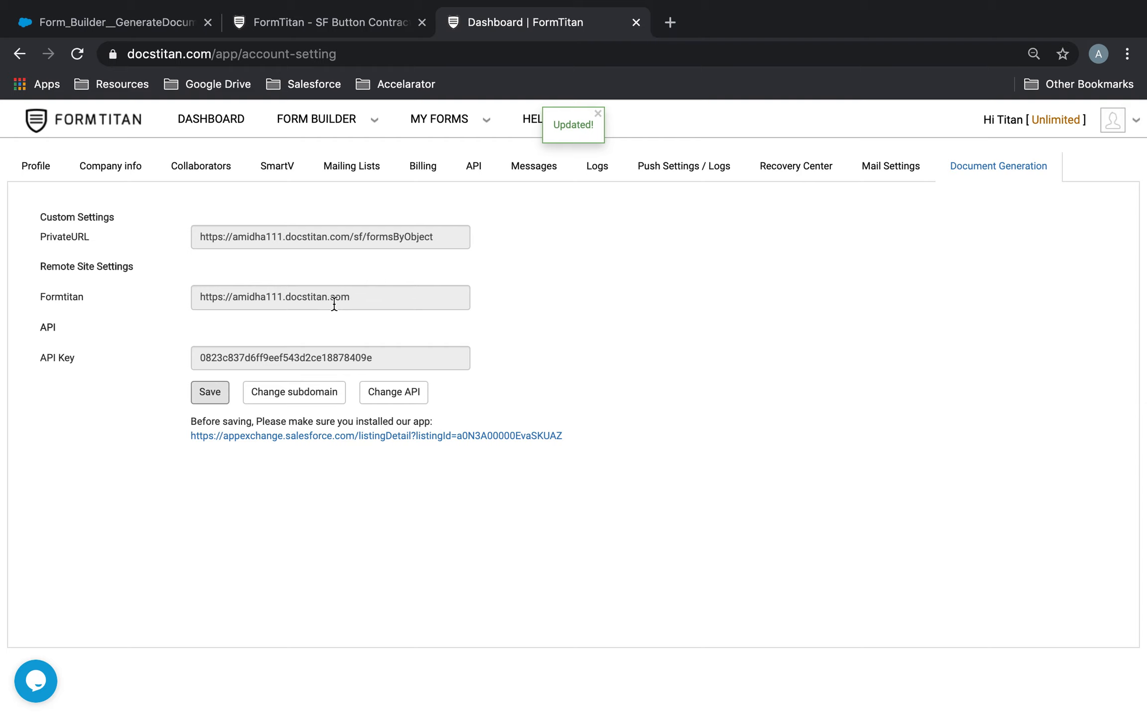
pyautogui.click(124, 22)
# - Send the SF Button Contract for signing from the contact's FT Contact Page
pyautogui.click(208, 168)
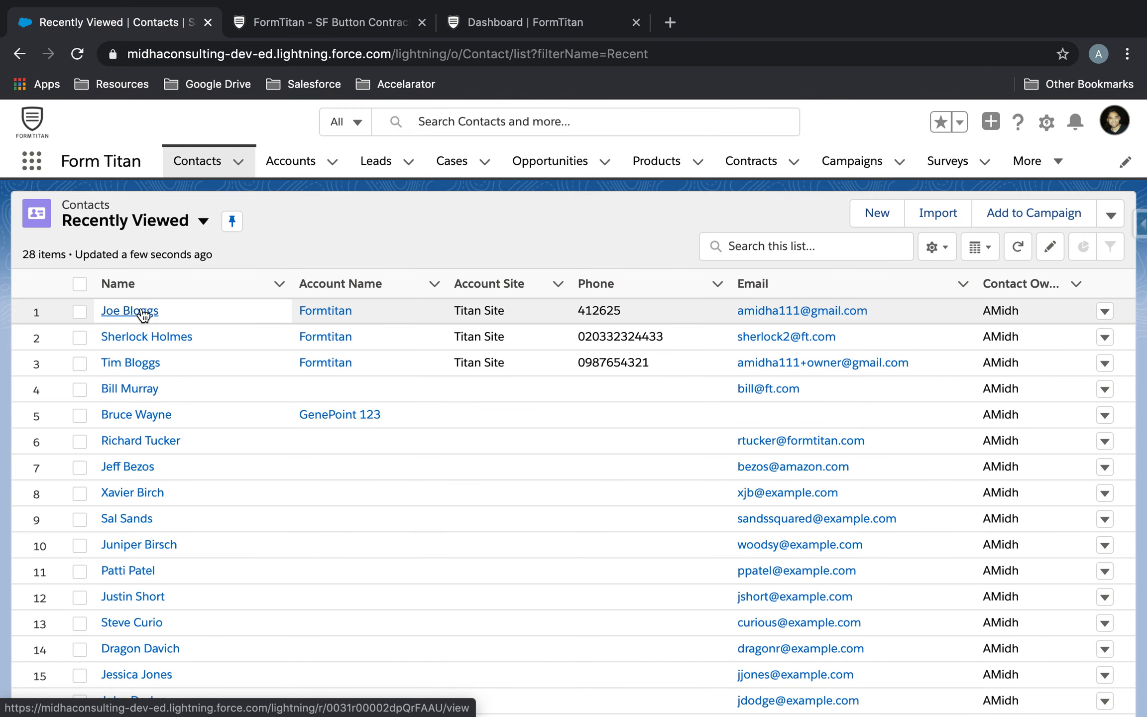
pyautogui.click(143, 312)
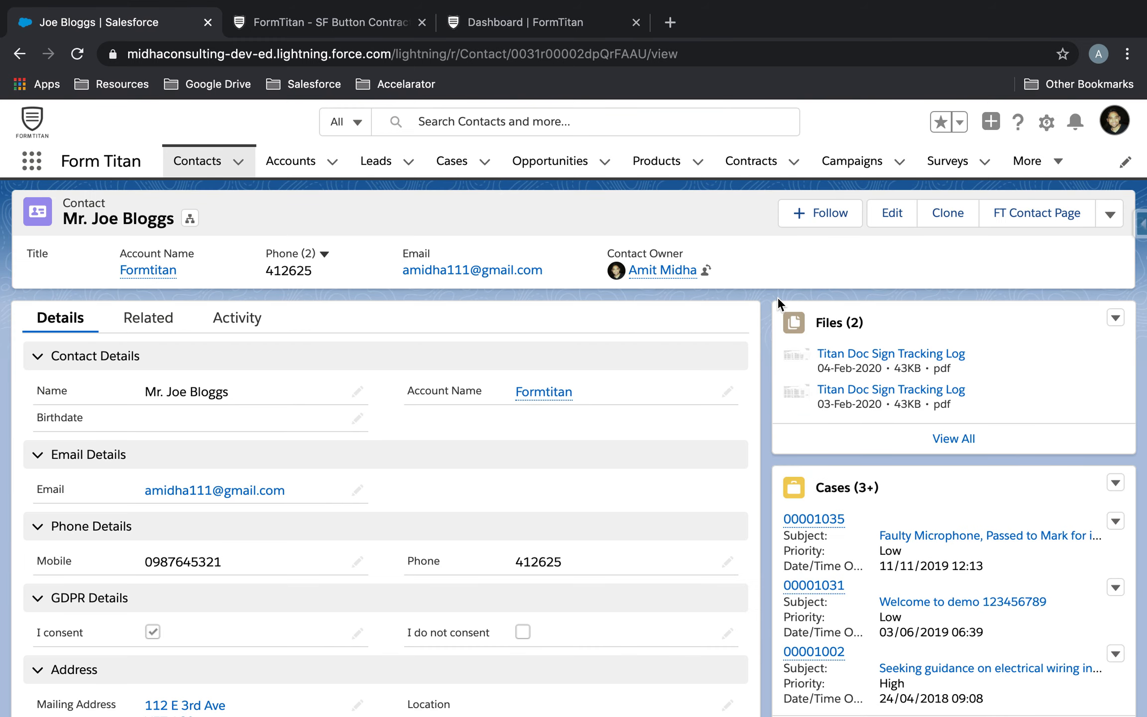
pyautogui.click(1044, 217)
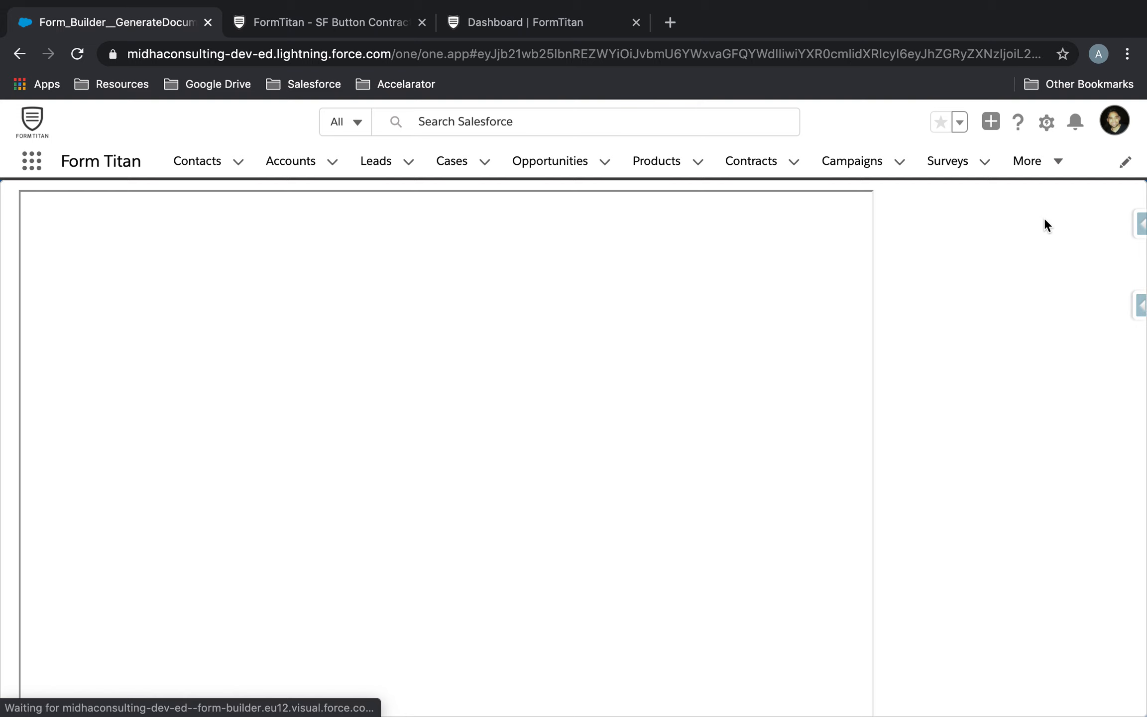
pyautogui.moveTo(189, 339); pyautogui.dragTo(305, 338)
pyautogui.click(306, 339)
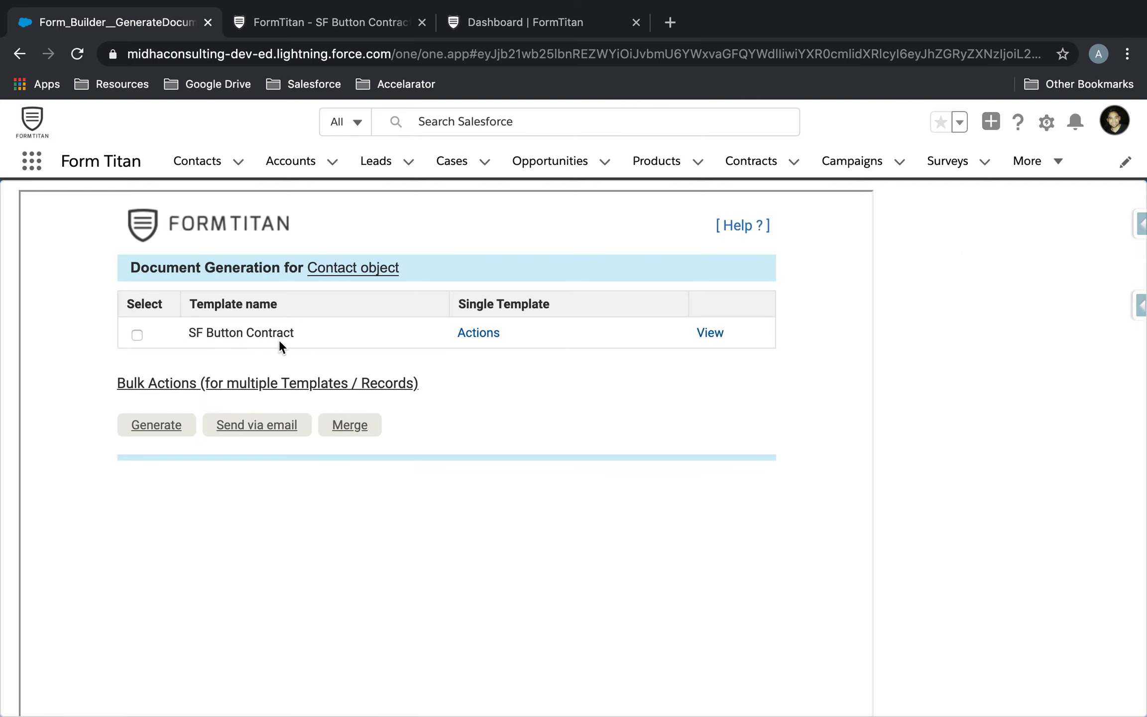
pyautogui.click(477, 345)
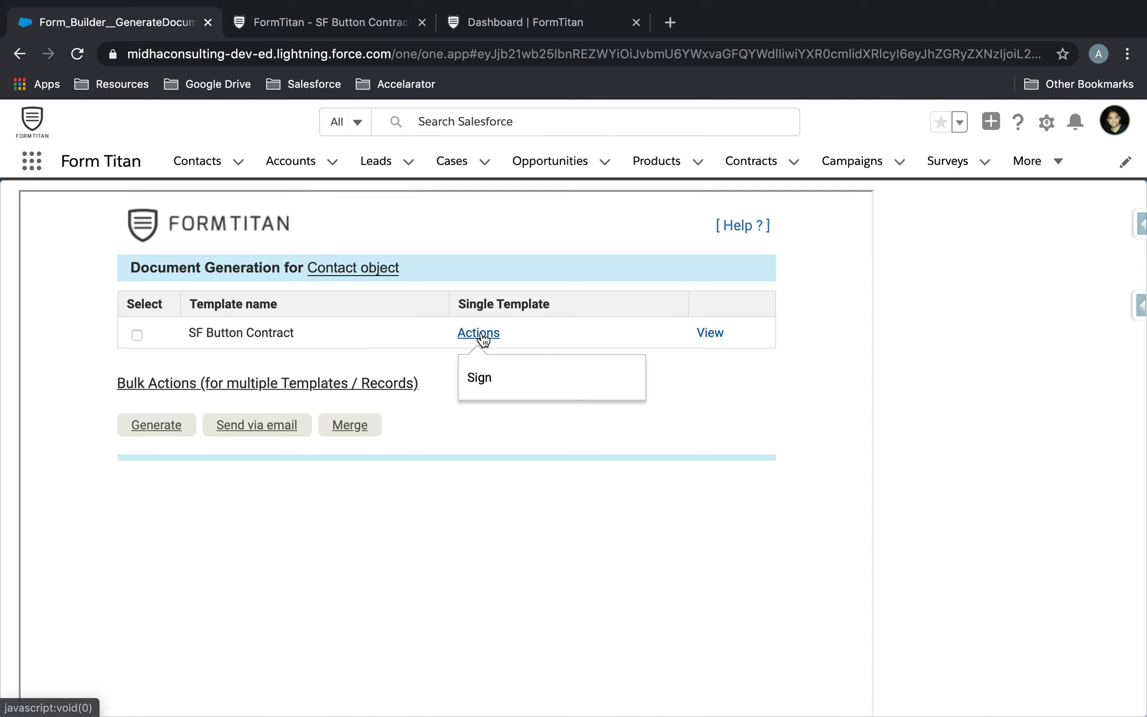
pyautogui.click(496, 388)
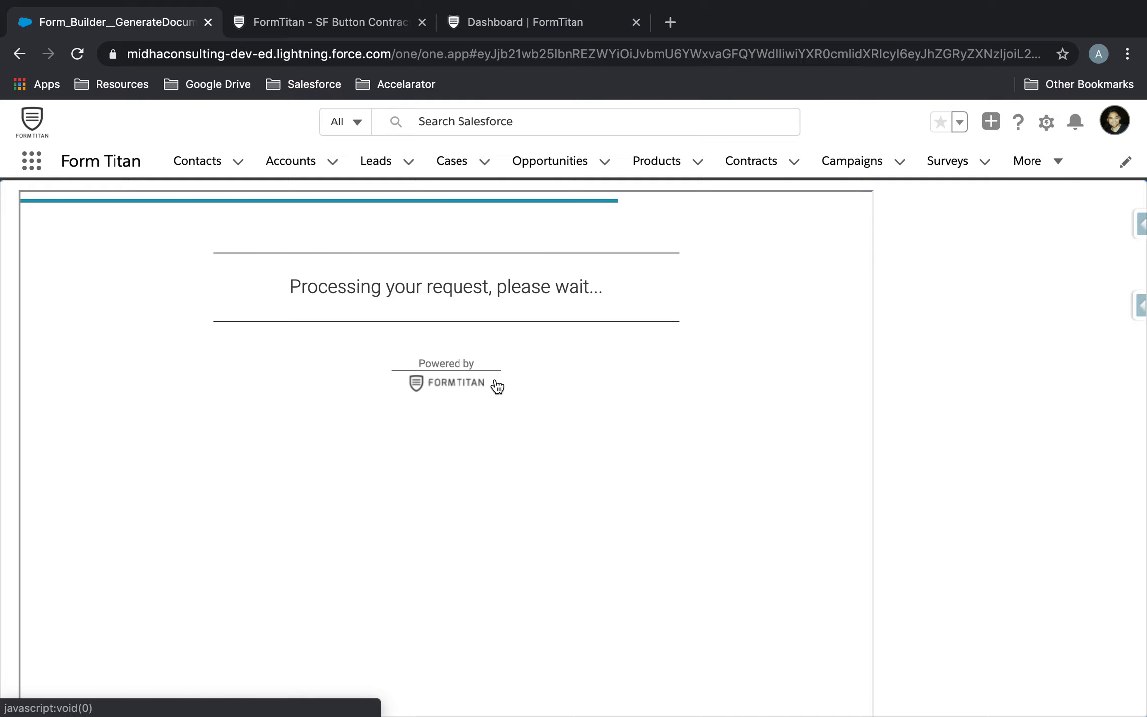
# - Search Google for gmail in a new browser tab
pyautogui.click(670, 22)
pyautogui.write('gmail')
pyautogui.press('Return')
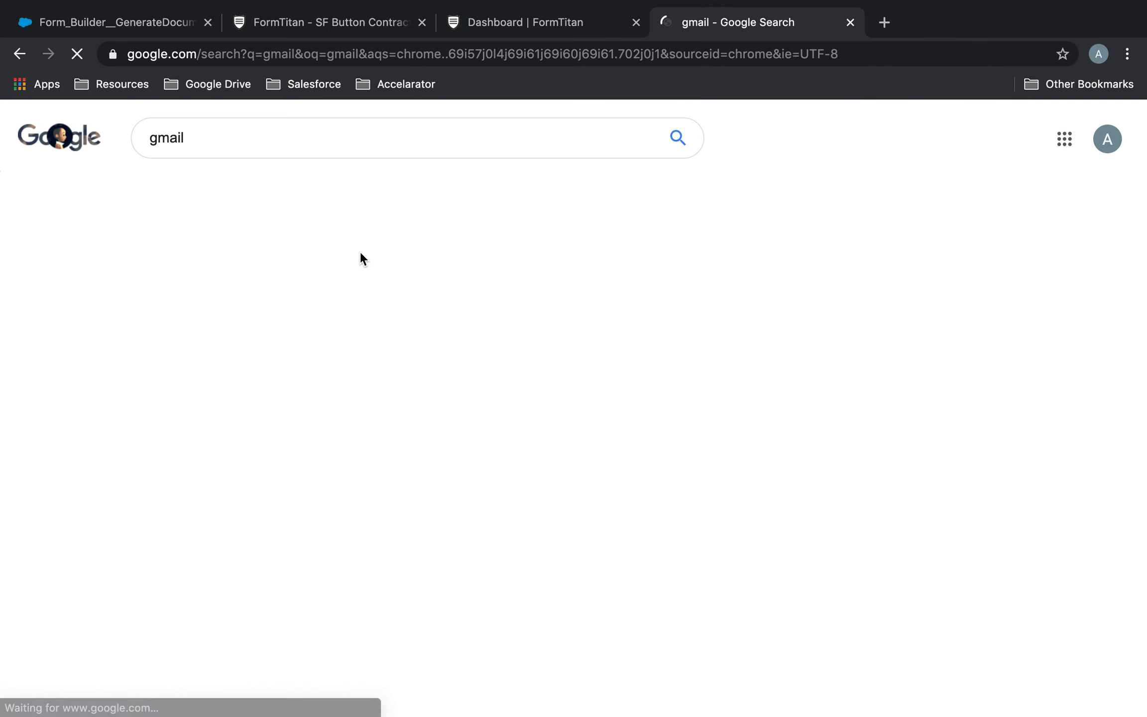
# - In Gmail, dismiss the sign-in warning and check the newest FormTitan and collaboration invitation emails
pyautogui.click(232, 297)
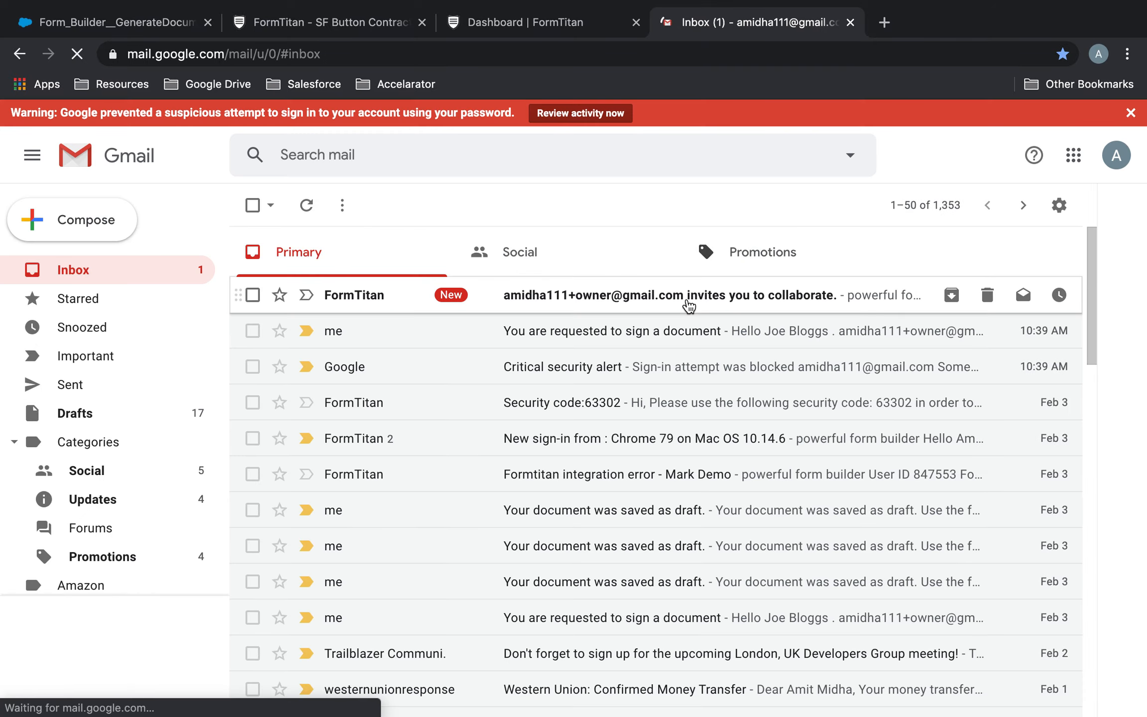
pyautogui.click(1130, 113)
pyautogui.click(746, 277)
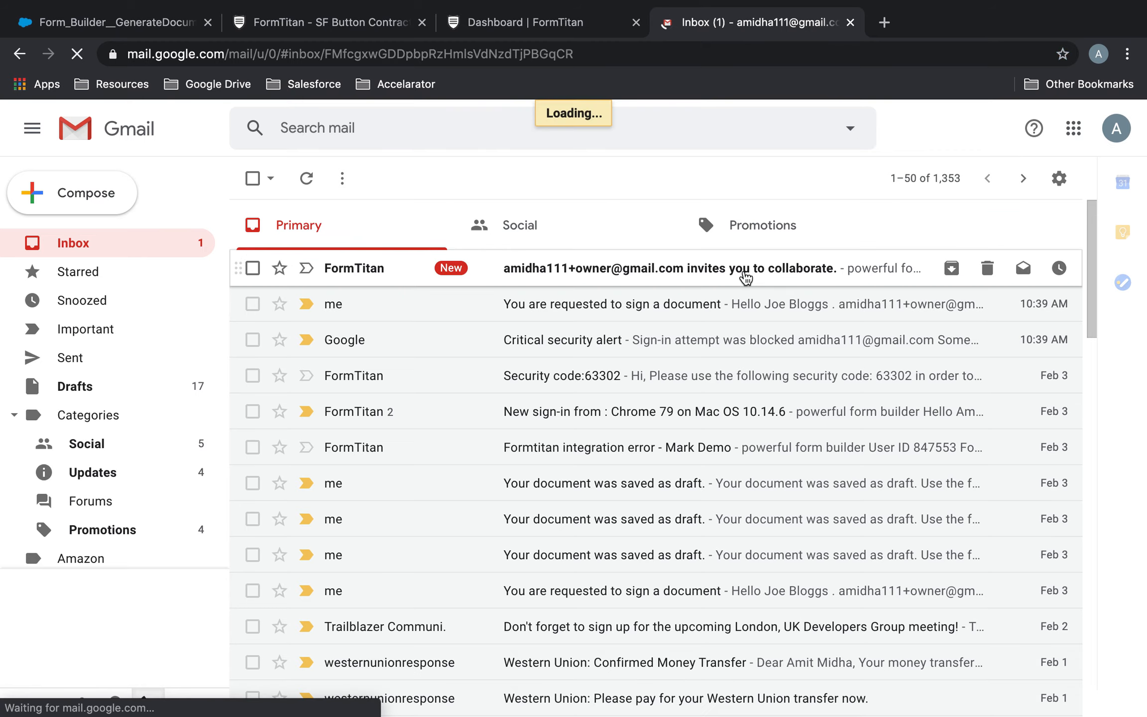
pyautogui.scroll(-3, 397, 414)
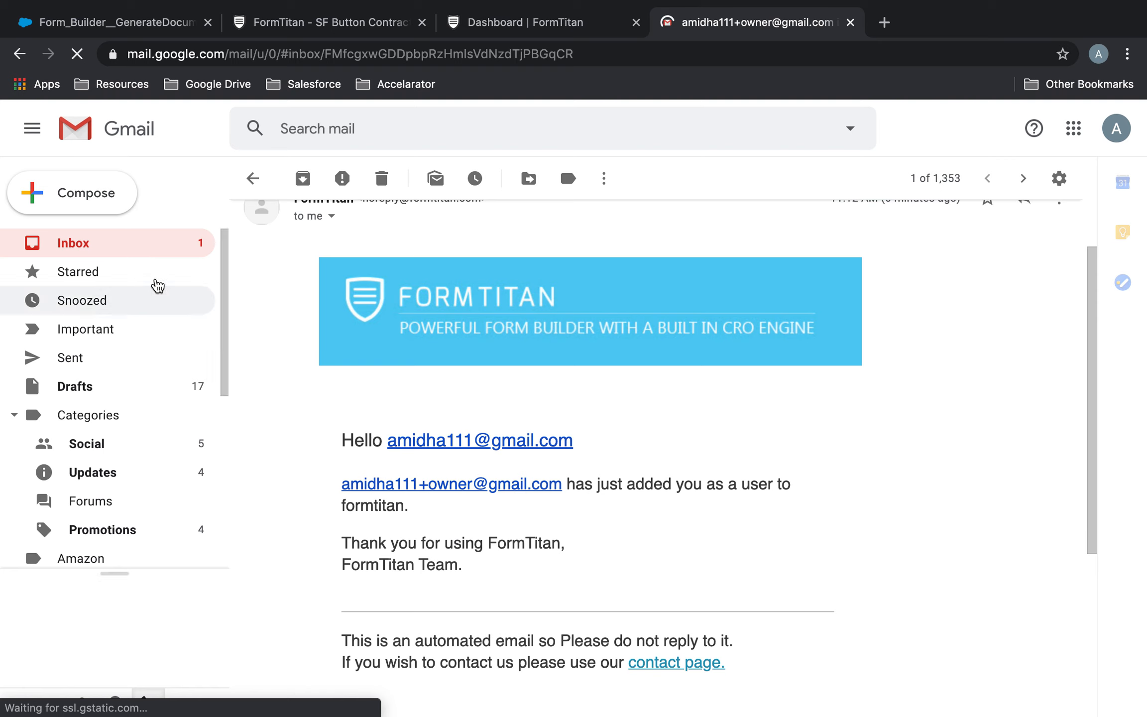
pyautogui.click(121, 247)
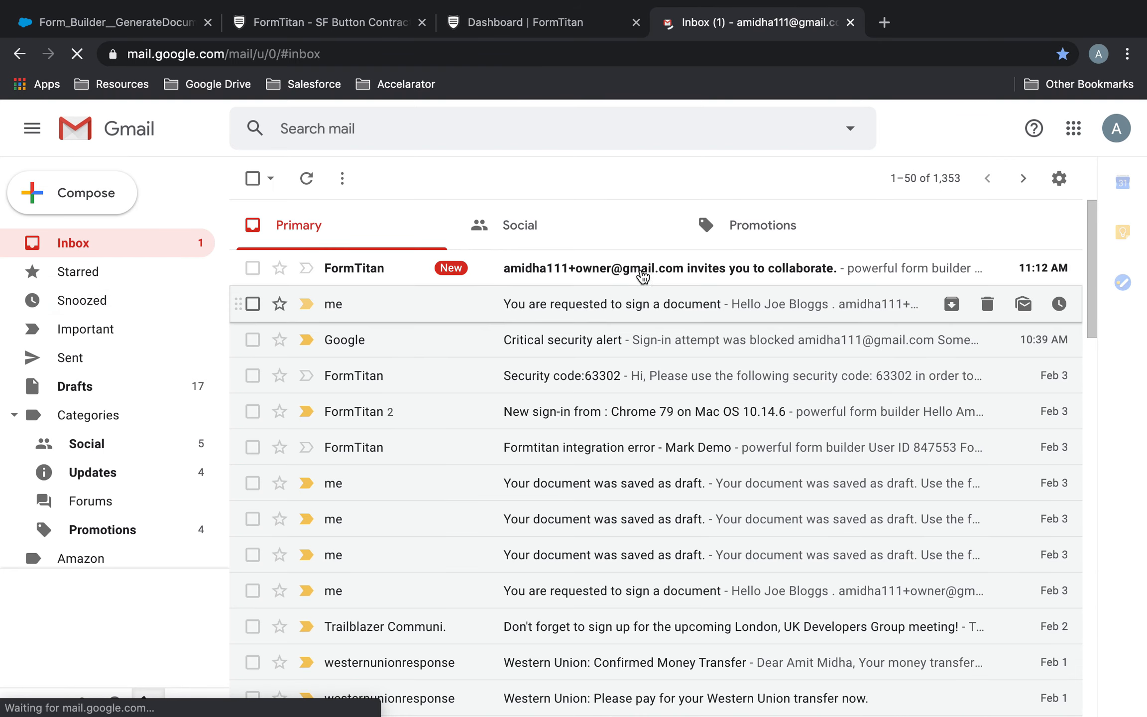
pyautogui.click(645, 274)
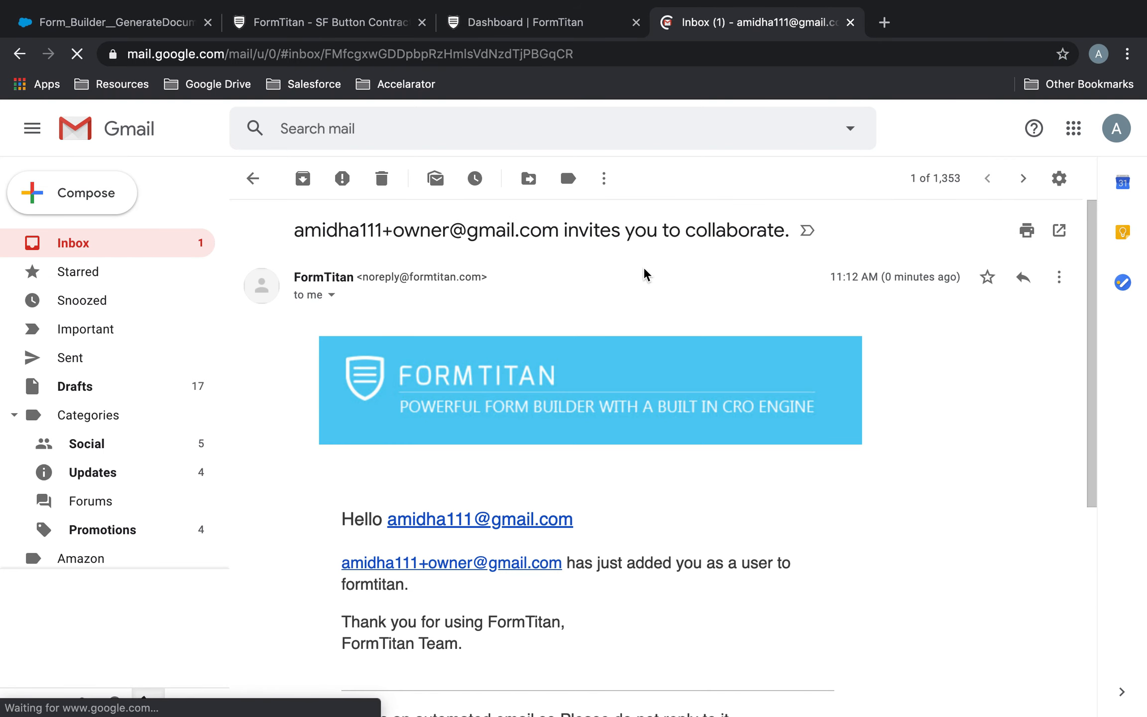
pyautogui.scroll(-2, 520, 443)
pyautogui.click(135, 243)
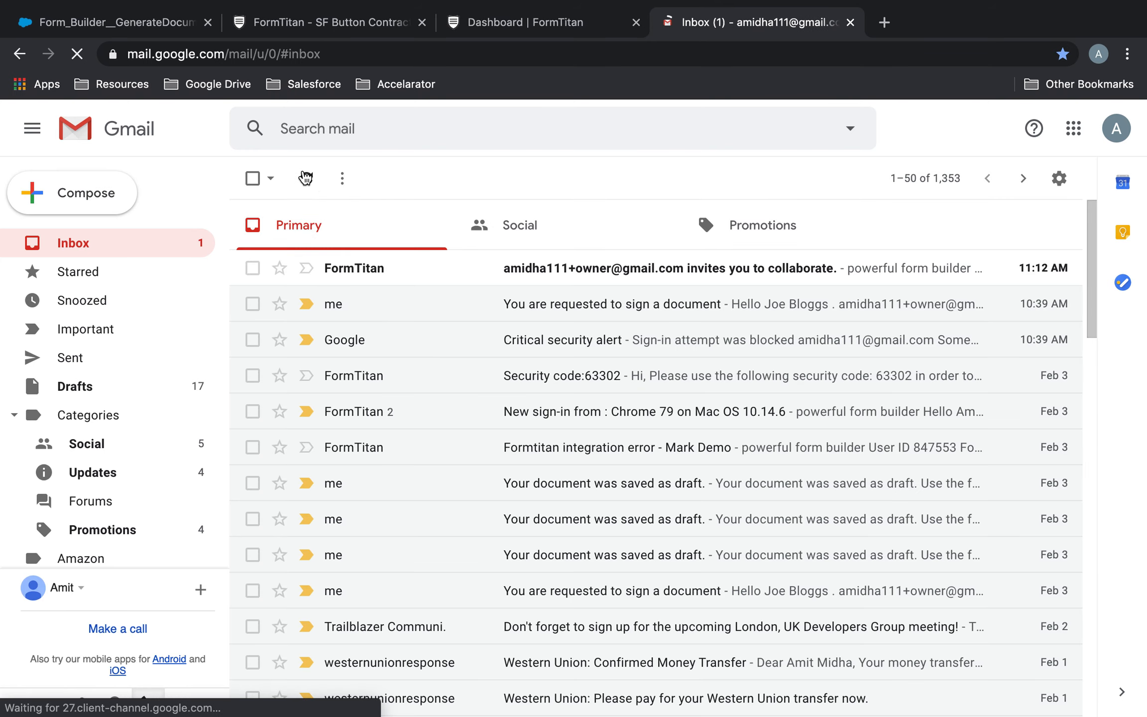
# - Refresh the inbox for new mail and recheck the collaboration invitation email
pyautogui.click(306, 178)
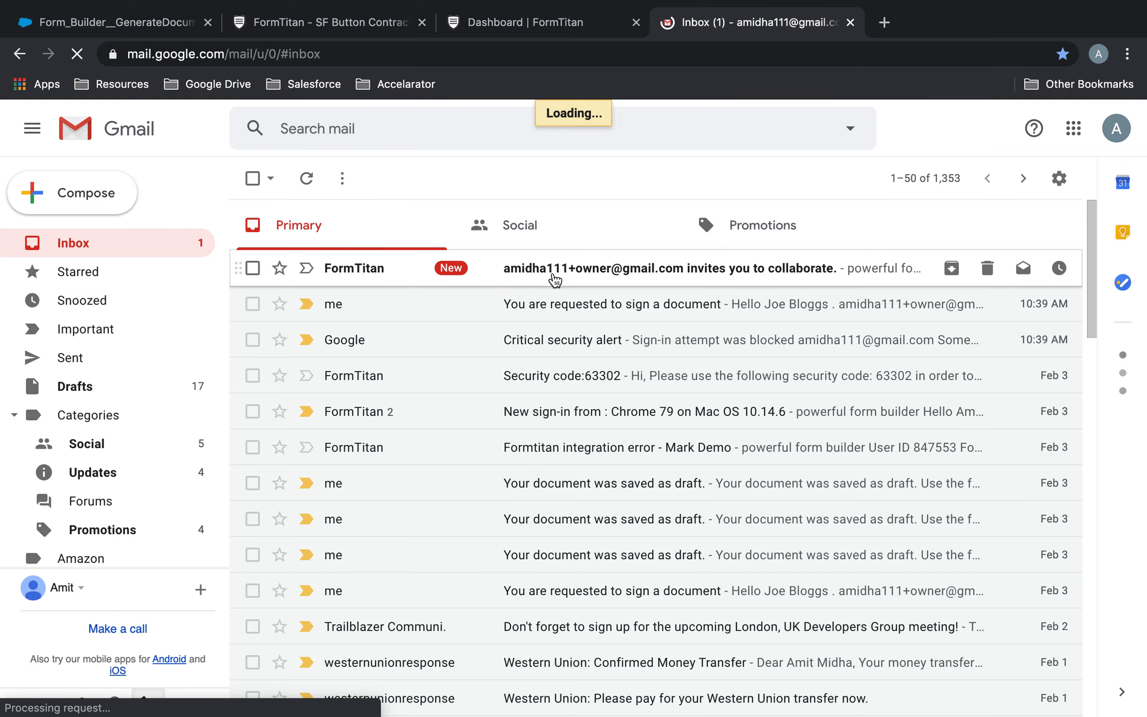
pyautogui.click(555, 277)
pyautogui.scroll(-5, 514, 426)
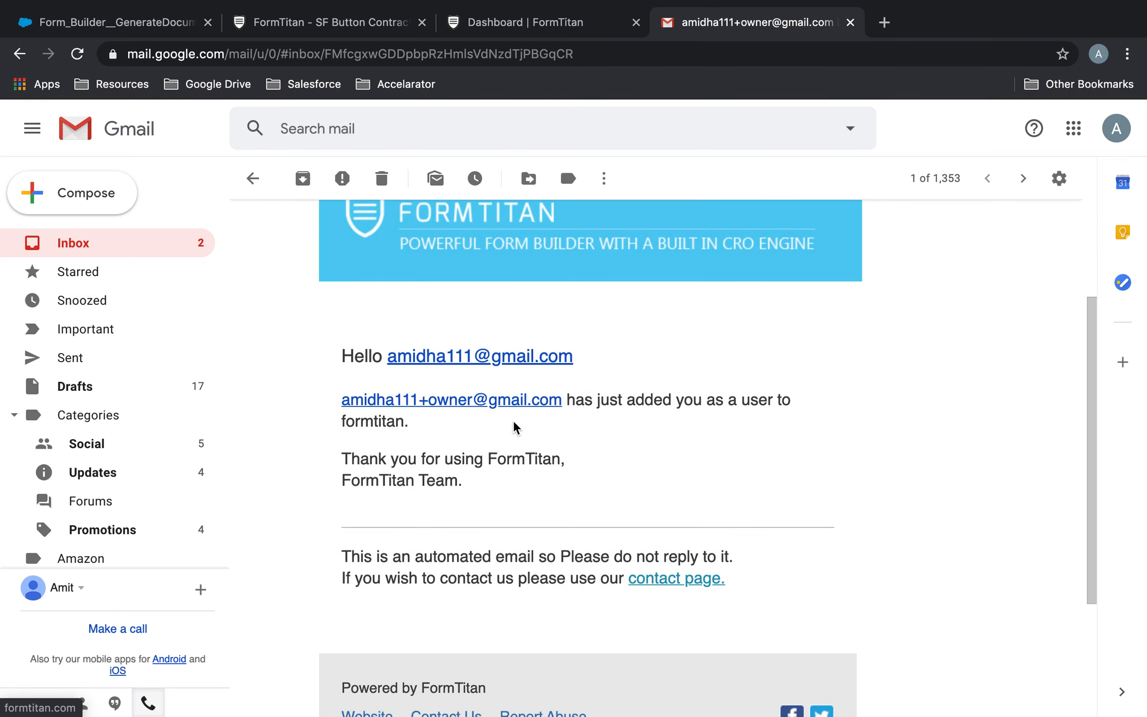
pyautogui.scroll(5, 515, 426)
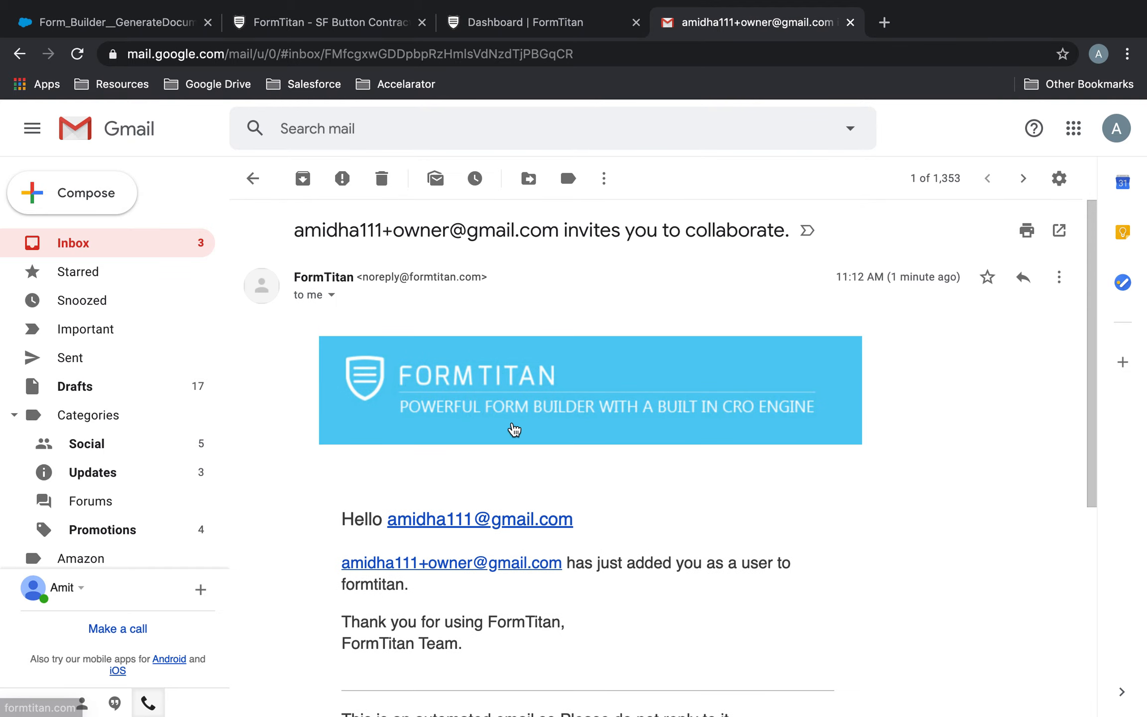
pyautogui.click(170, 245)
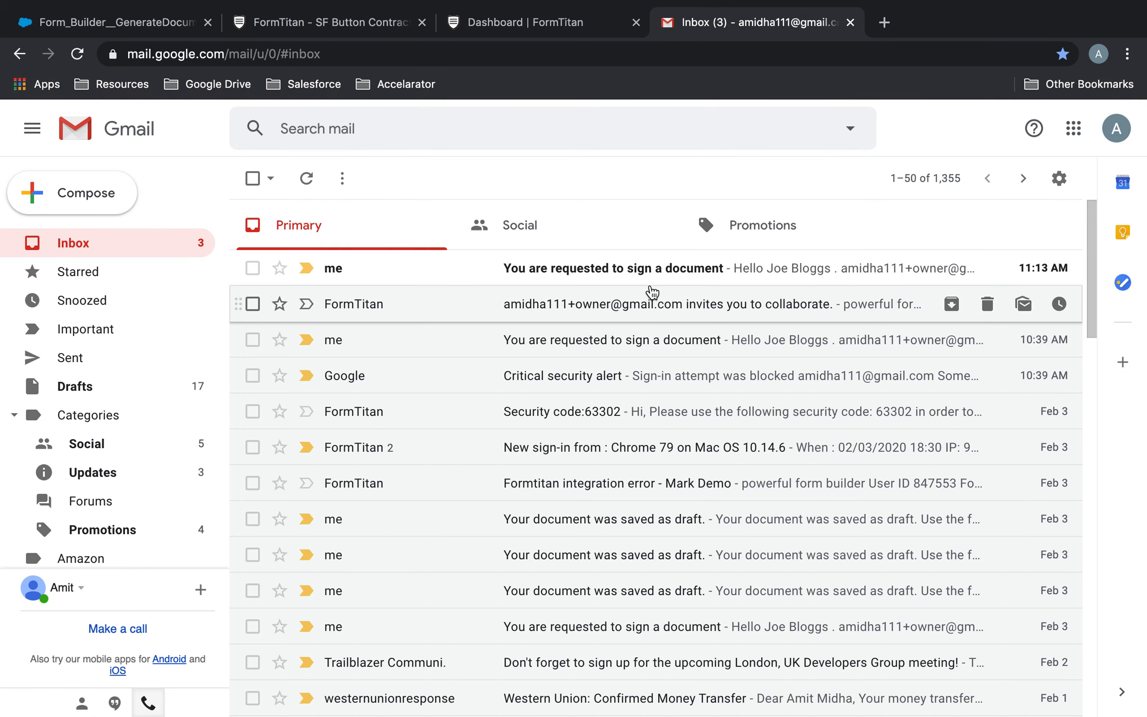
# - Open the new SF Button Contract signing request email and select its full docstitan link
pyautogui.click(652, 284)
pyautogui.scroll(-7, 637, 498)
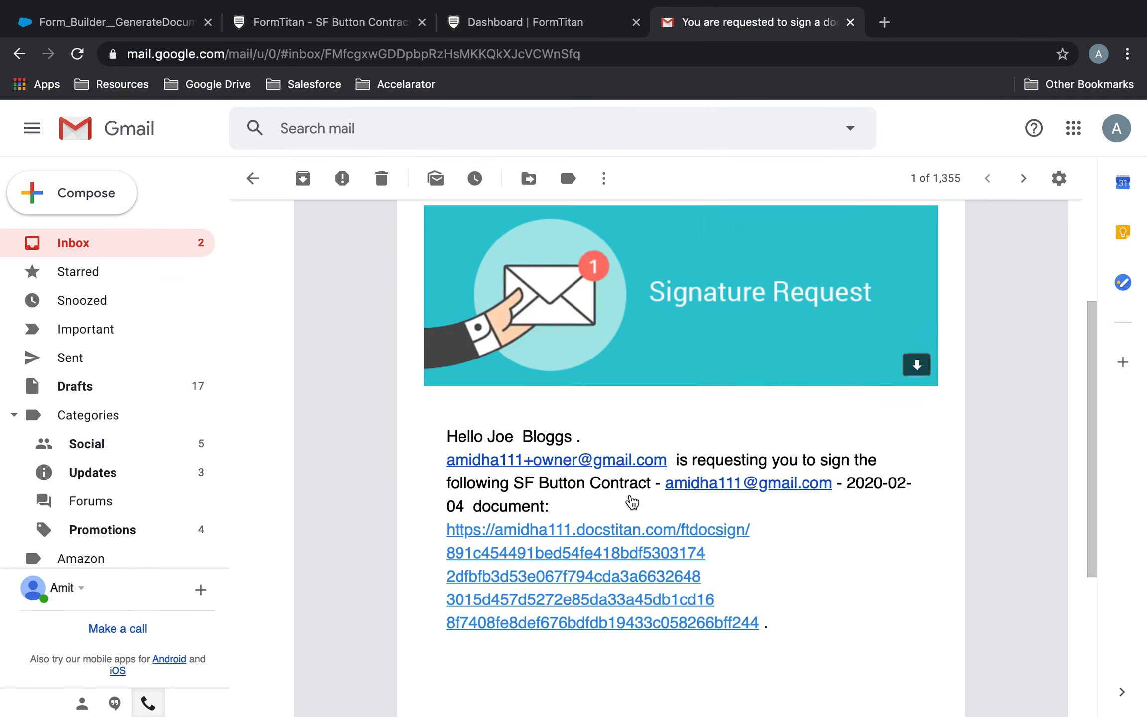
pyautogui.moveTo(441, 279); pyautogui.dragTo(679, 473)
pyautogui.click(710, 530)
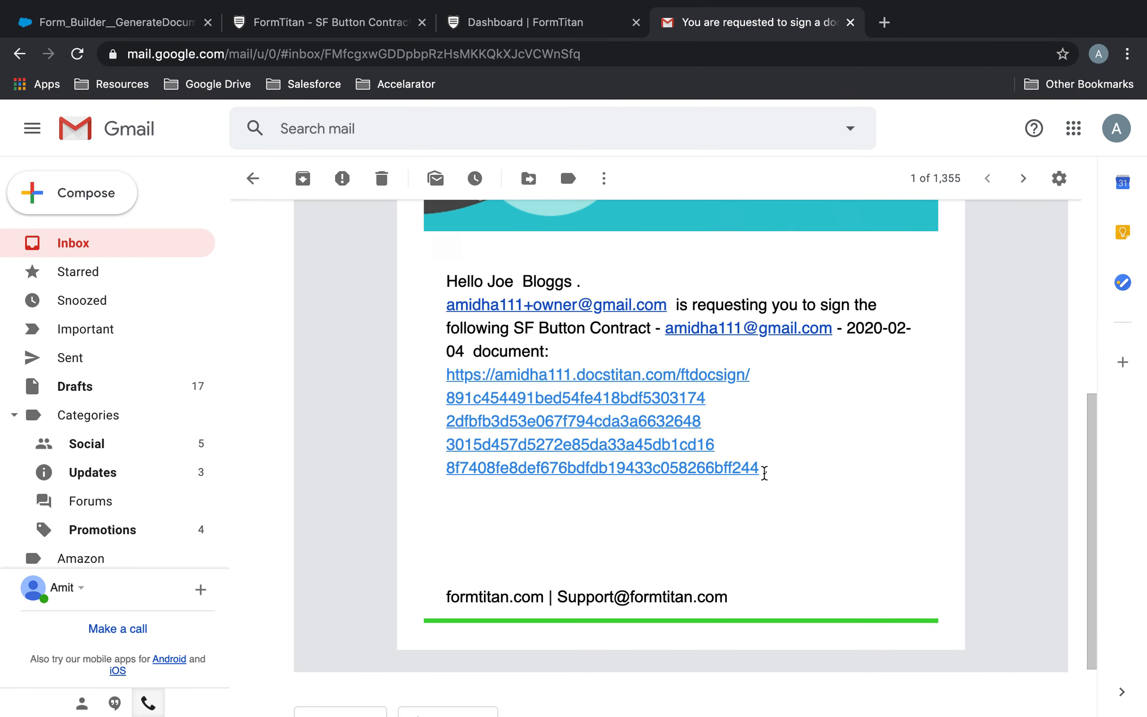
pyautogui.moveTo(754, 472); pyautogui.dragTo(440, 390)
pyautogui.hotkey('ctrl', 'c')
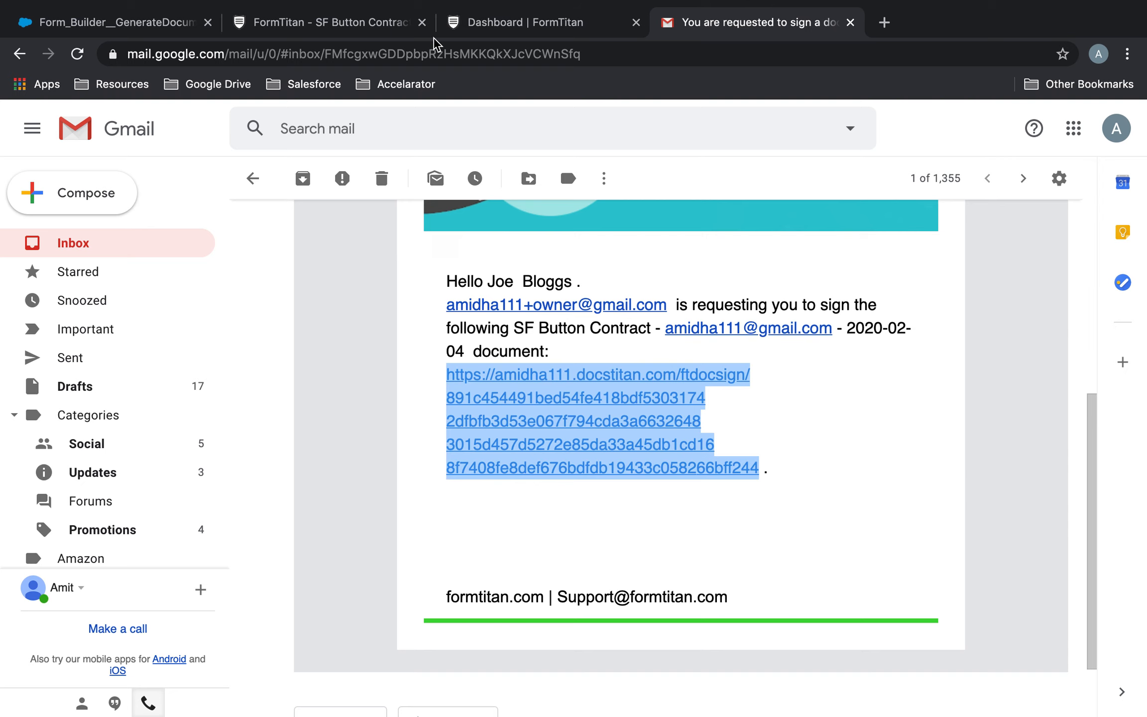
pyautogui.click(65, 23)
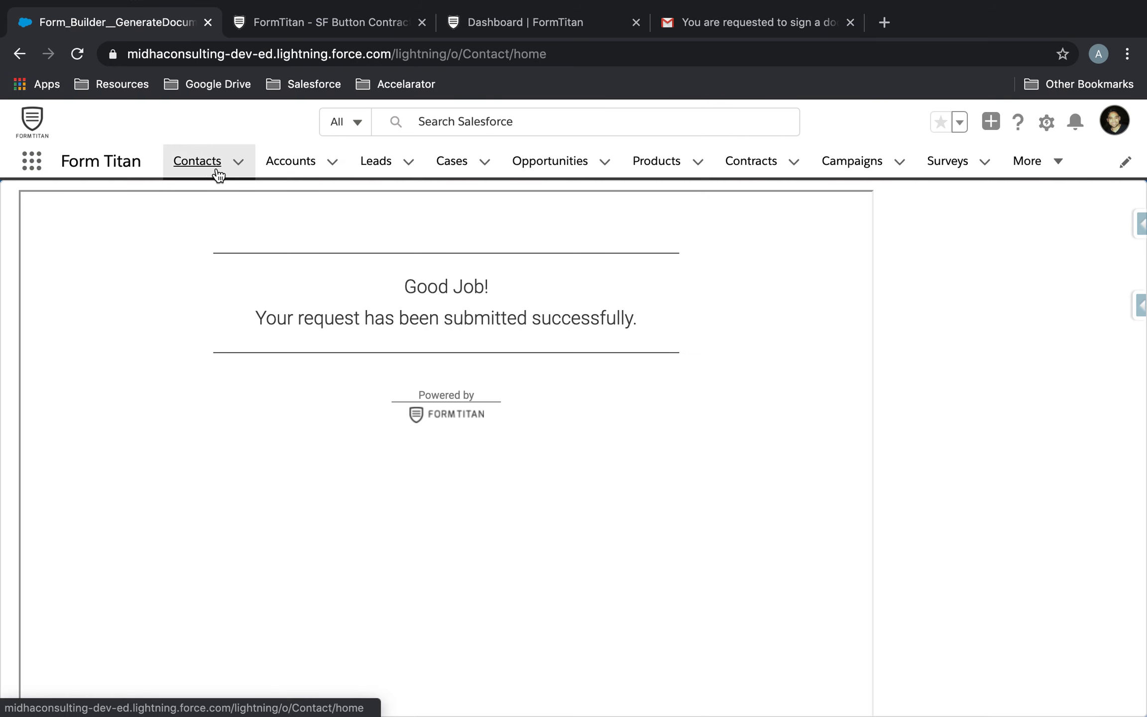
# - Select the first contact's email in the Salesforce Contacts list, then open a new Chrome incognito window
pyautogui.click(218, 174)
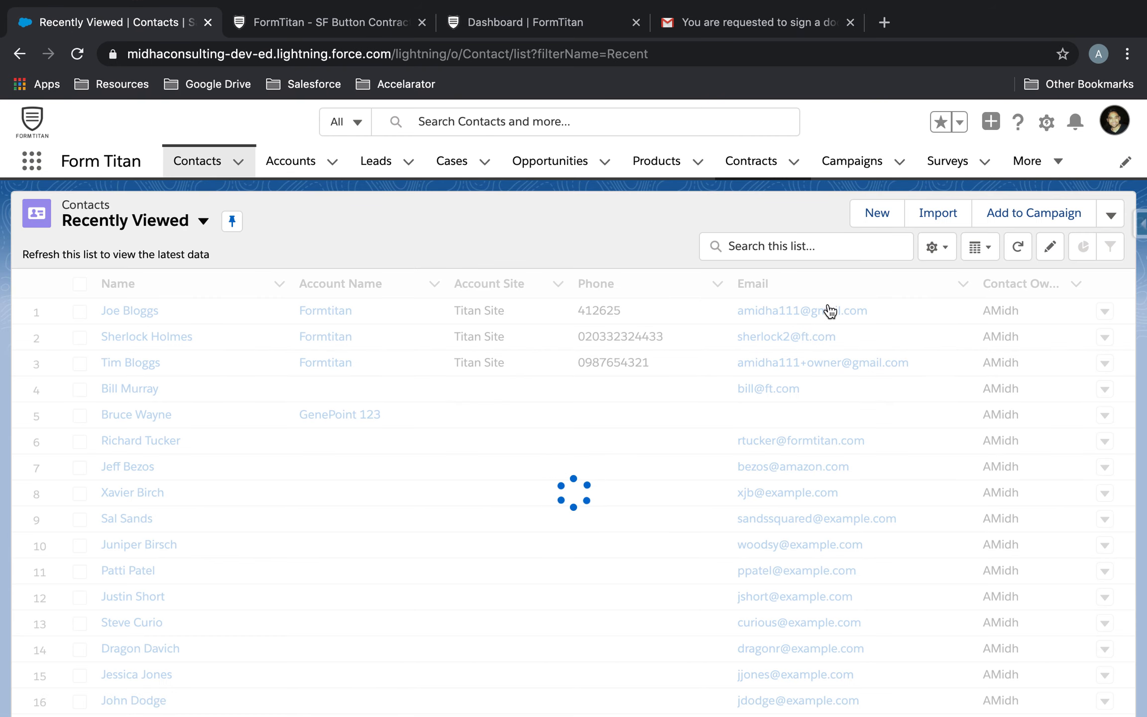
pyautogui.moveTo(875, 312); pyautogui.dragTo(755, 310)
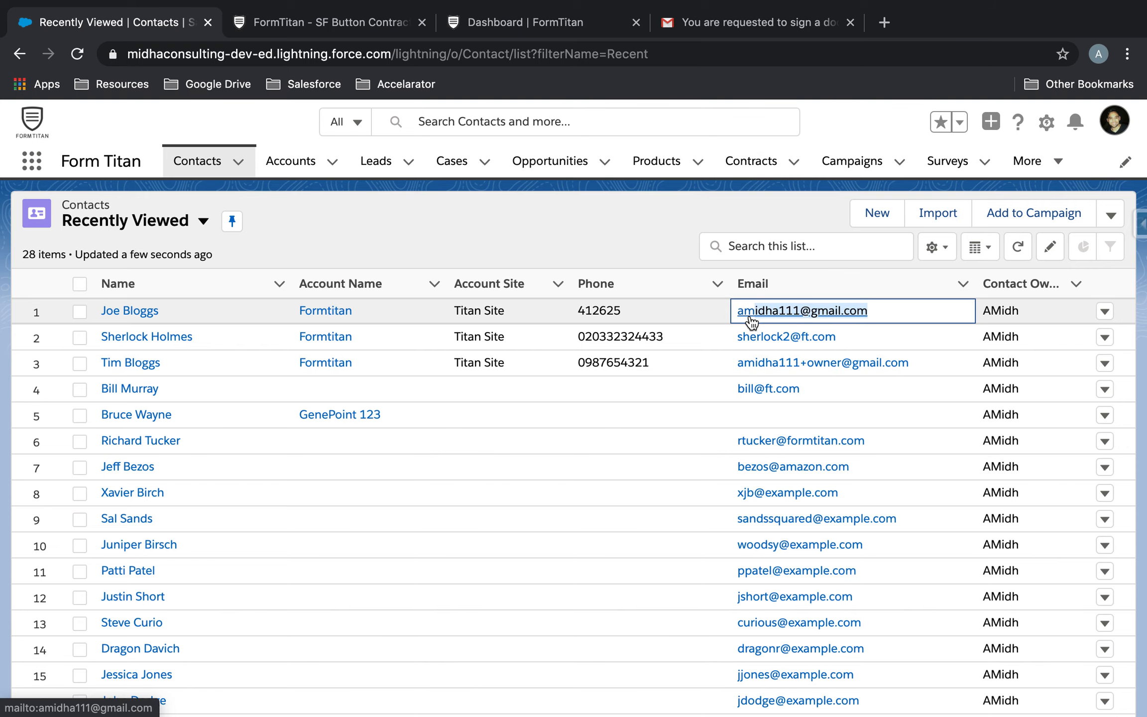
pyautogui.click(756, 19)
pyautogui.click(1126, 55)
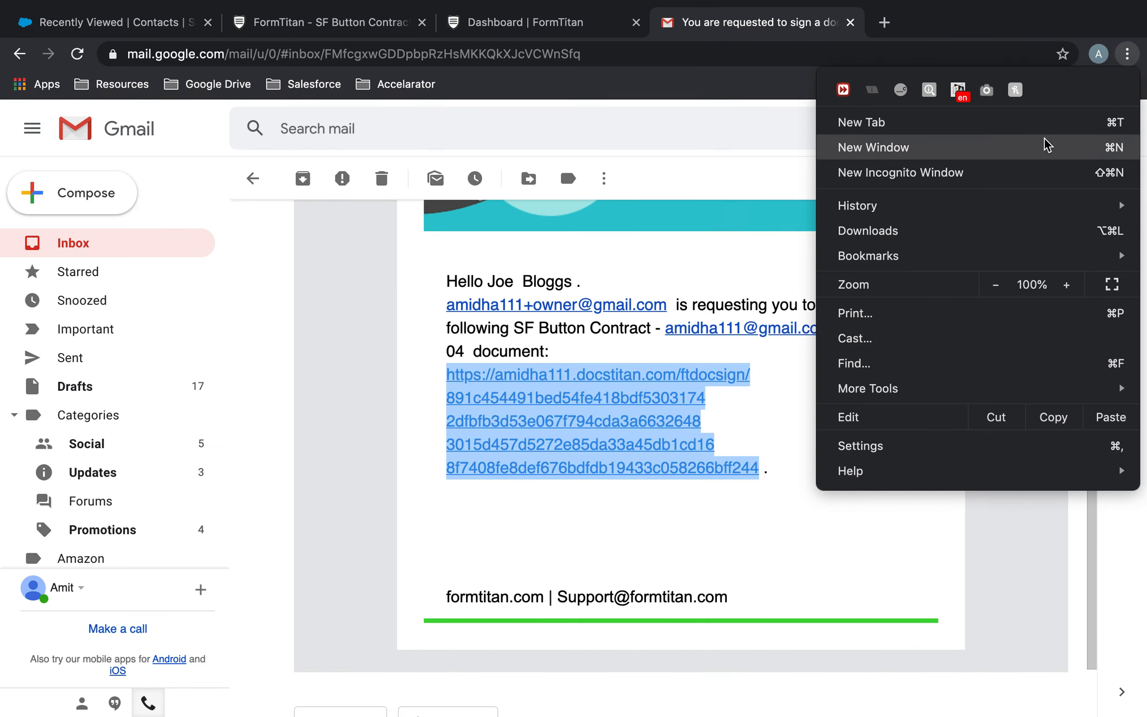
pyautogui.click(995, 173)
# - Load the pasted signing link and submit the signer's email in the Security check
pyautogui.hotkey('ctrl', 'v')
pyautogui.press('Return')
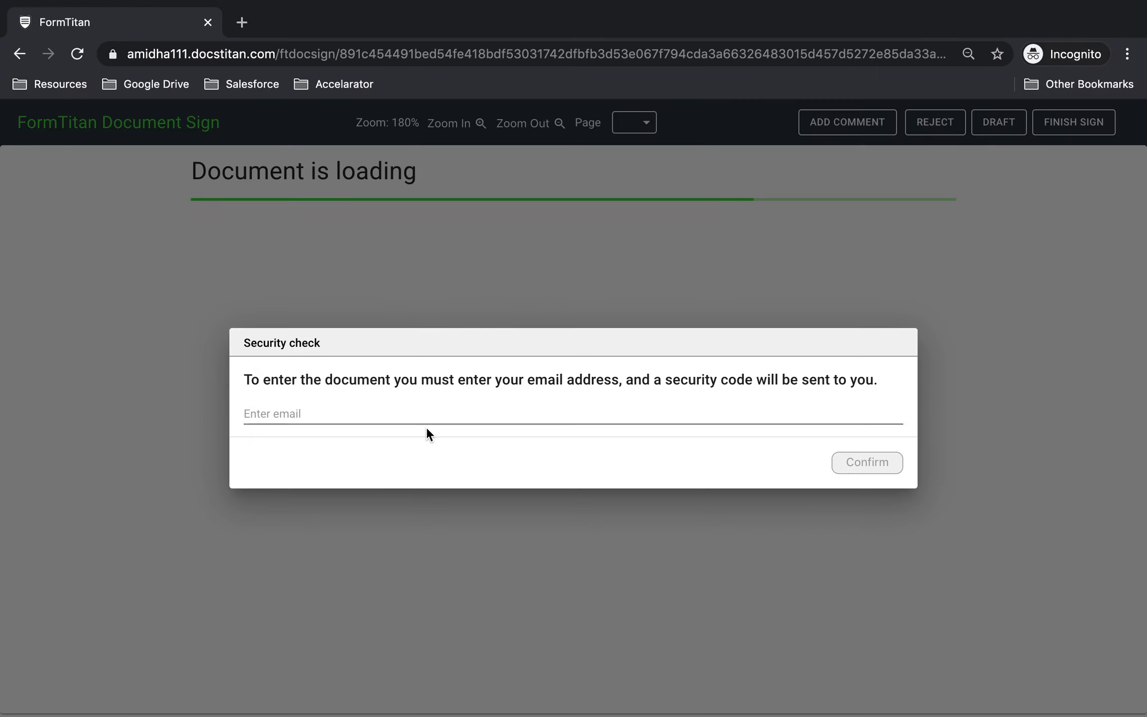
pyautogui.click(425, 420)
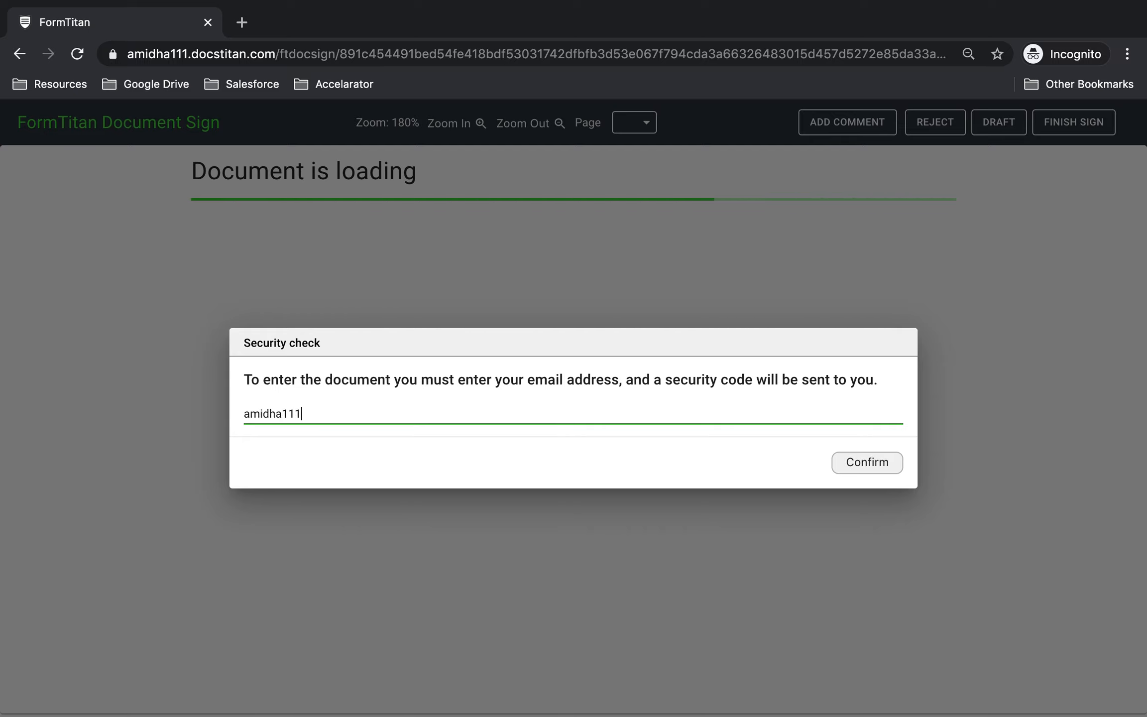
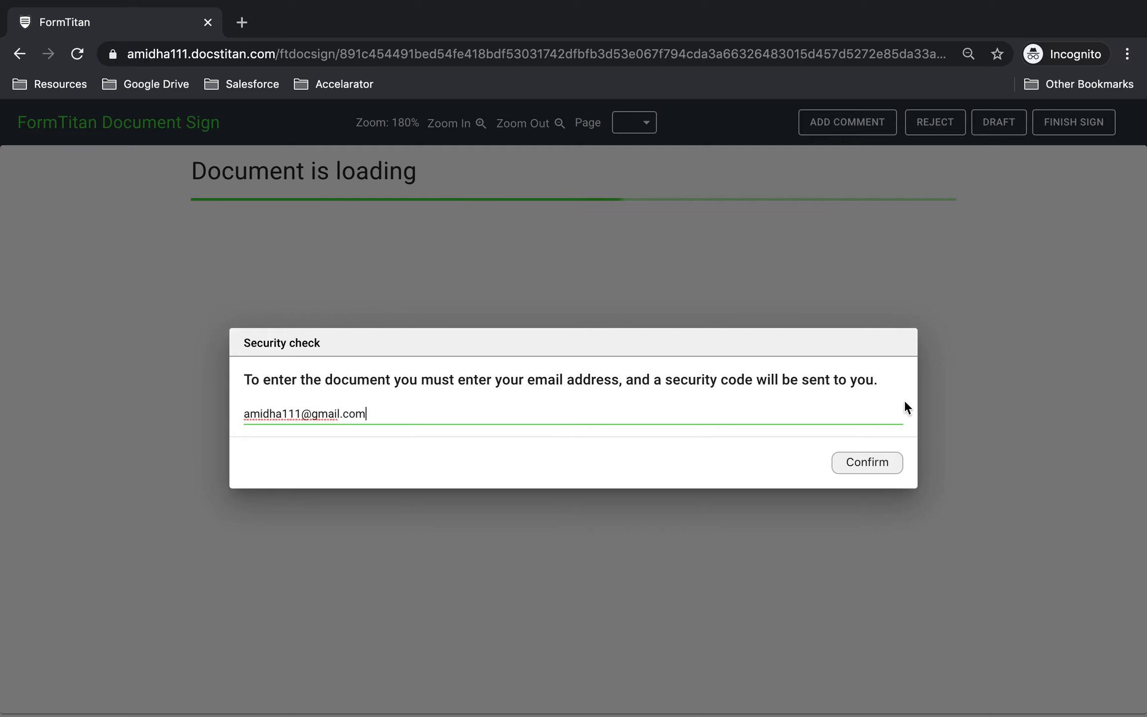
pyautogui.click(868, 468)
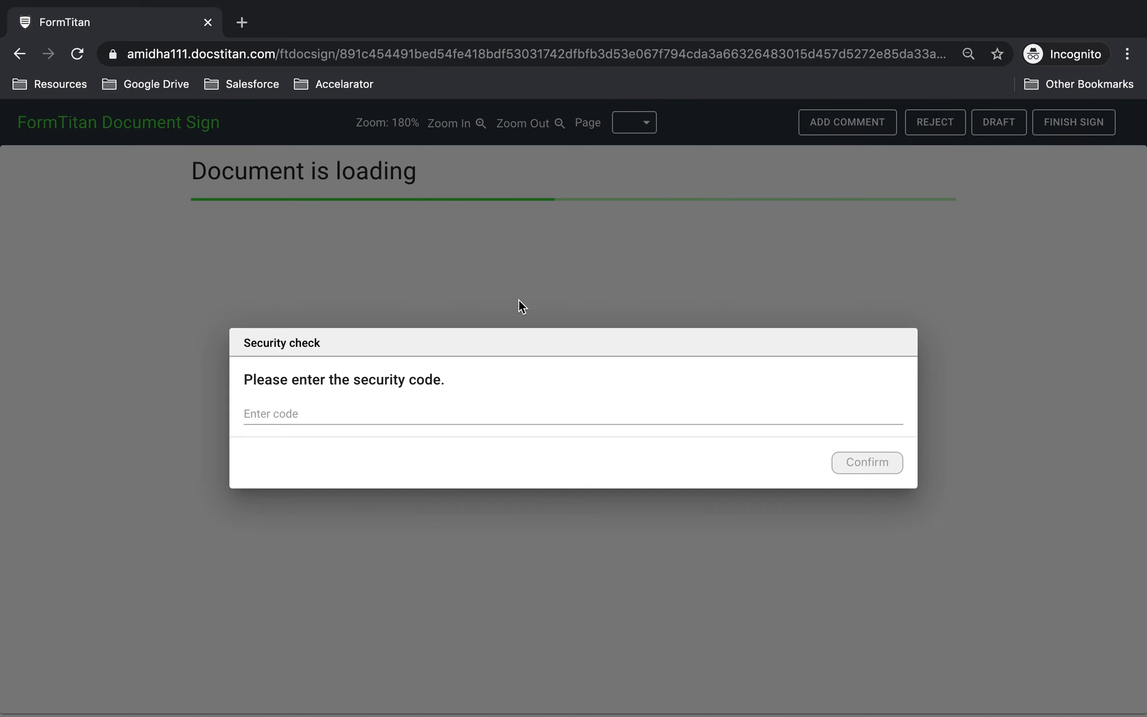
# - Read the new security code email in Gmail, then return to the signing window
pyautogui.hotkey('ctrl', 'Left')
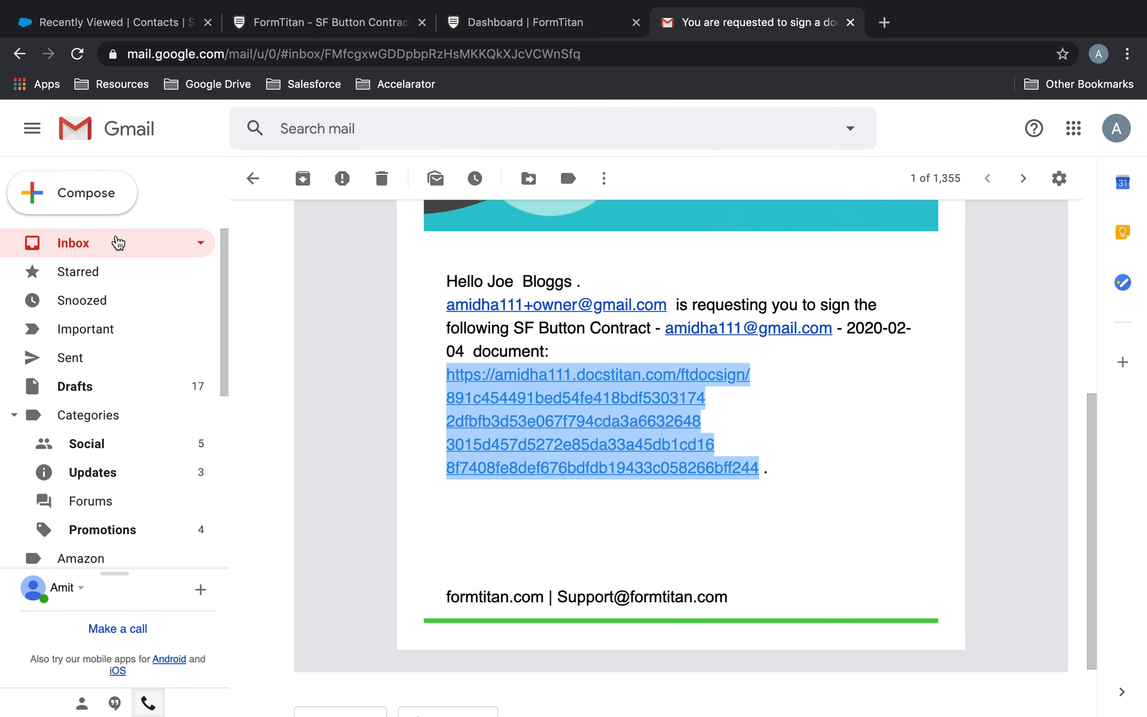
pyautogui.click(162, 249)
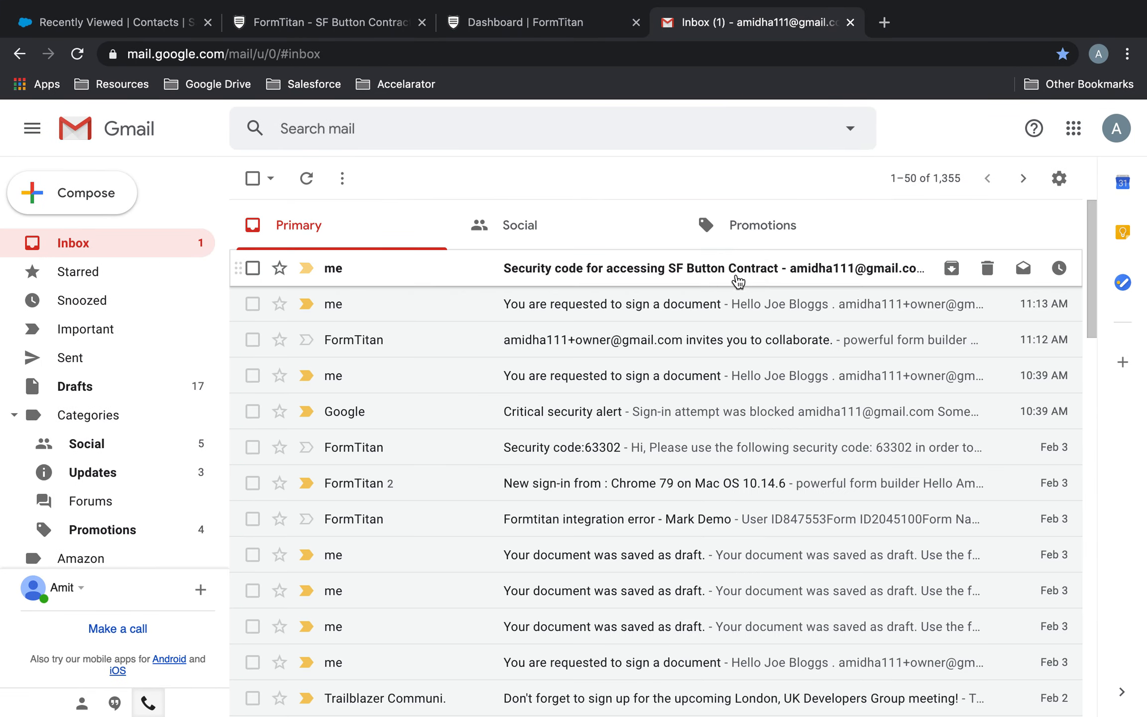
pyautogui.click(738, 281)
pyautogui.scroll(-7, 722, 461)
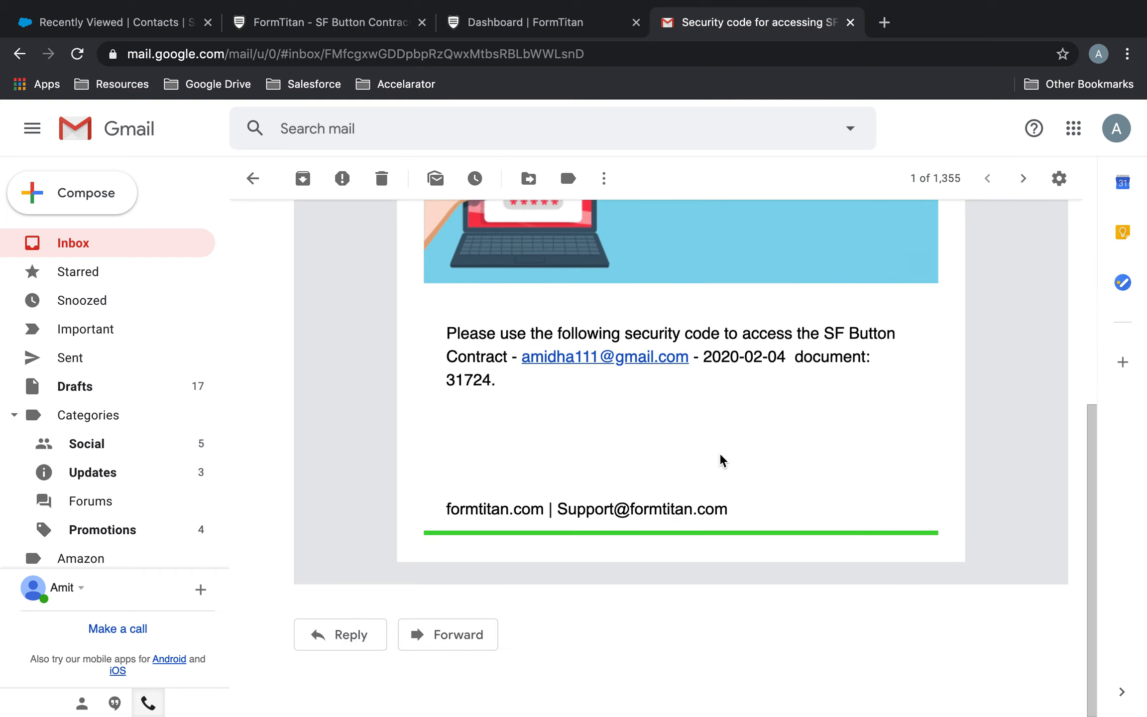
pyautogui.hotkey('ctrl', 'Right')
# - Enter the emailed security code to unlock the contract and scroll down to the signer fields
pyautogui.click(672, 423)
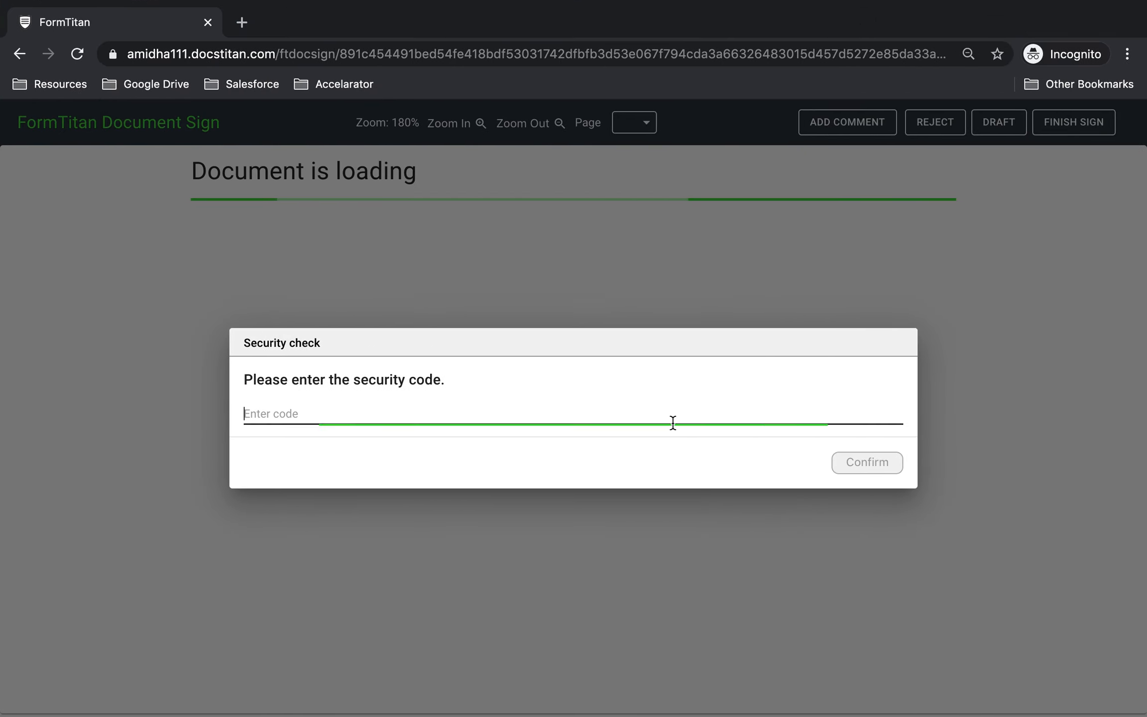
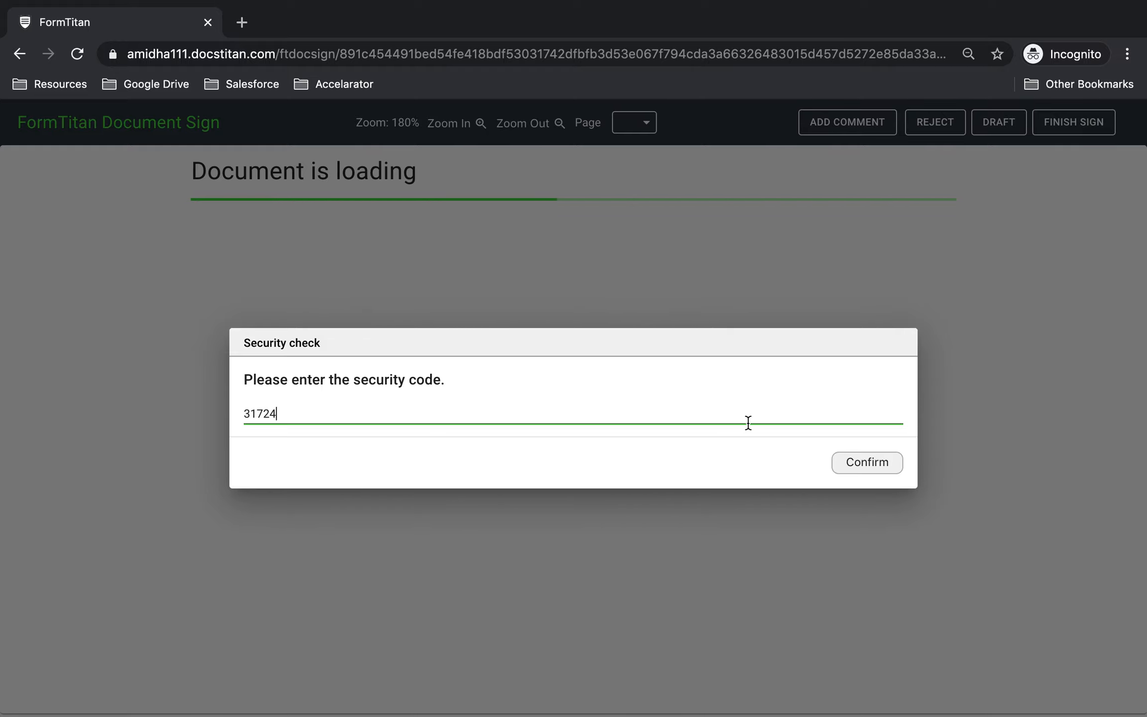
pyautogui.click(870, 460)
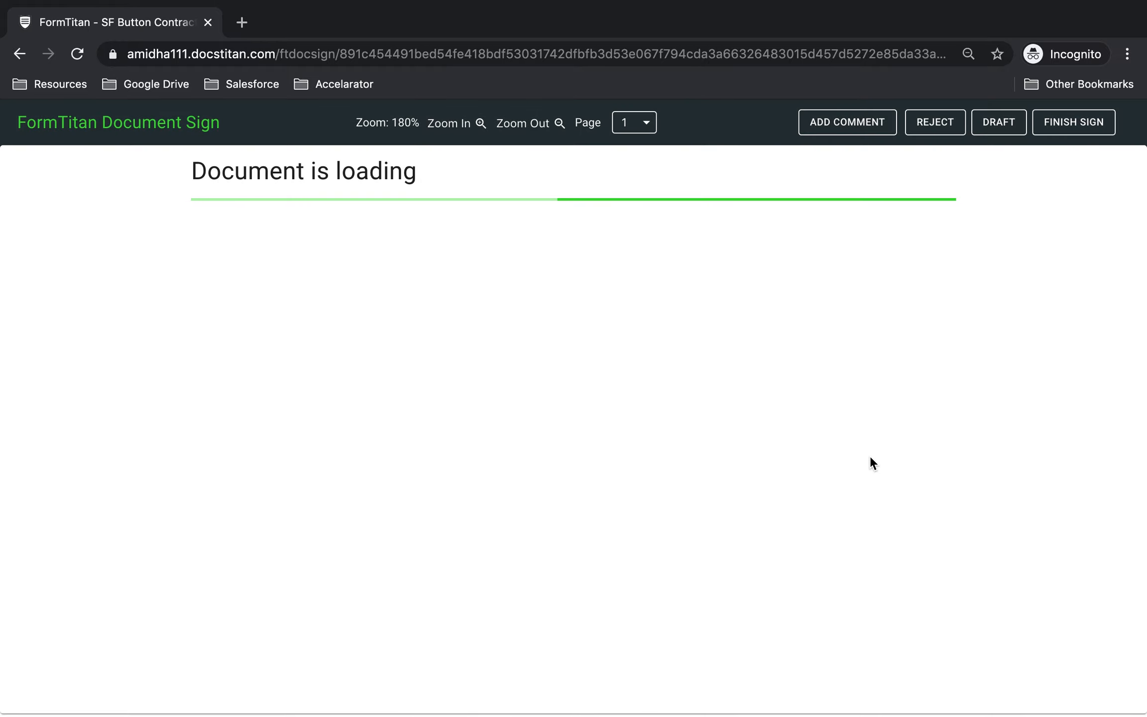
pyautogui.scroll(-20, 870, 458)
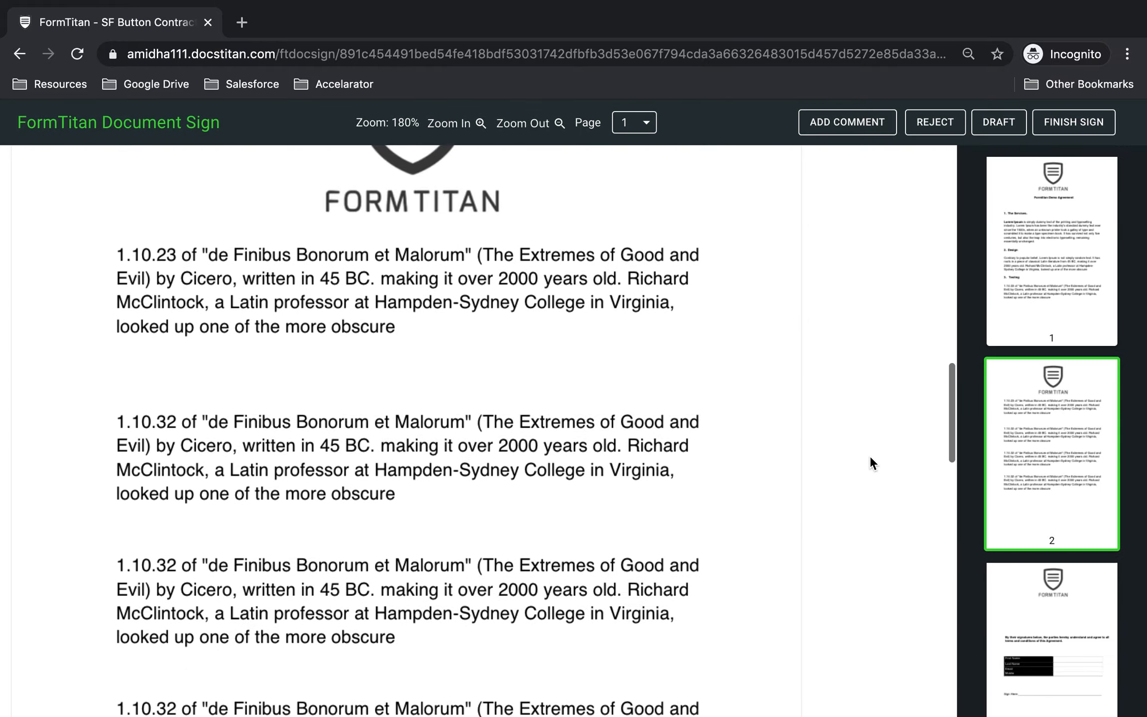
pyautogui.scroll(-10, 870, 458)
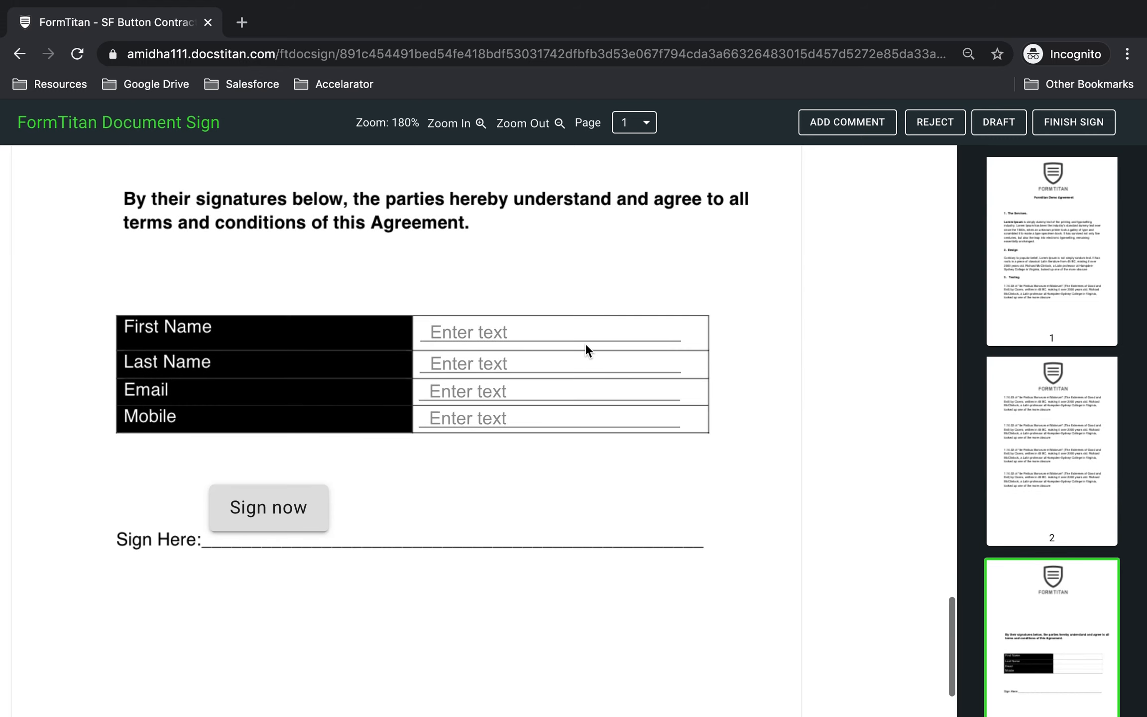
# - Fill in the signer's first name, last name, email and mobile number, then choose Sign now
pyautogui.click(582, 340)
pyautogui.write('Joe')
pyautogui.press('Tab')
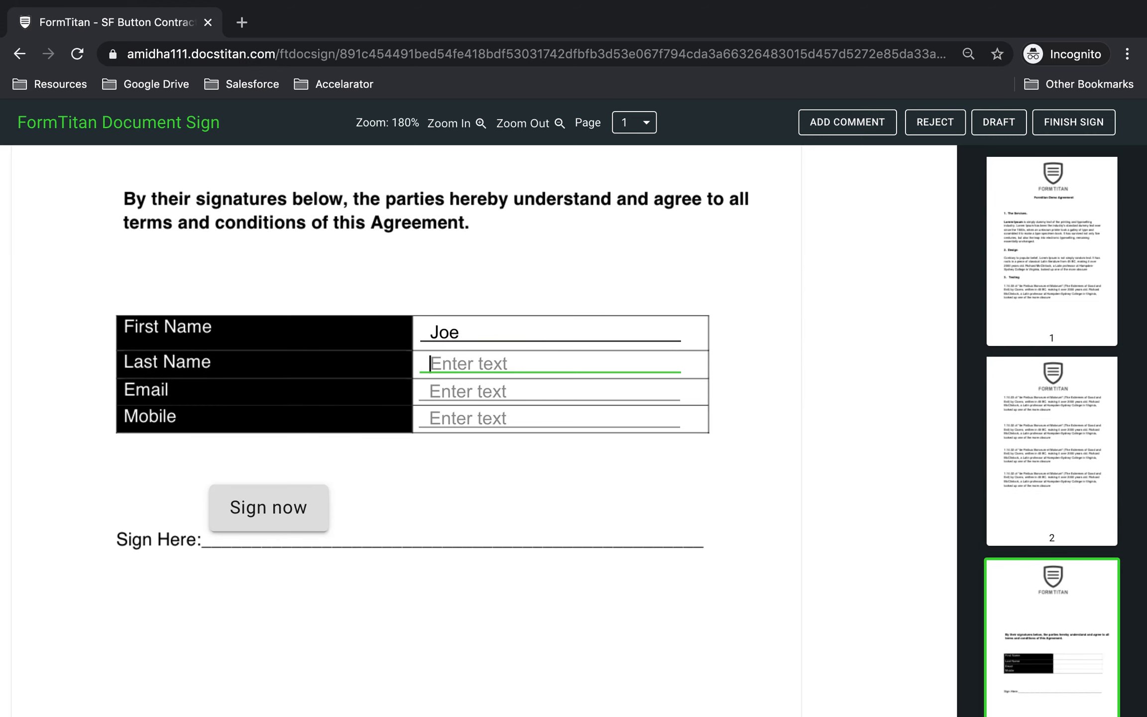
pyautogui.click(502, 396)
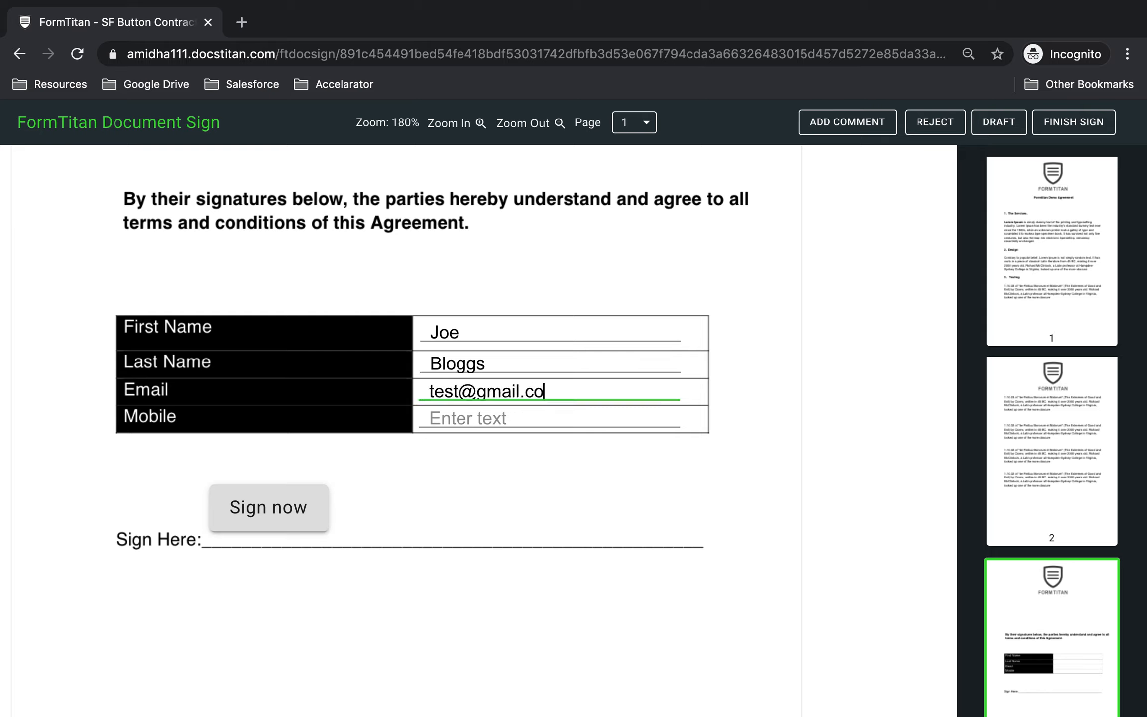
pyautogui.click(533, 418)
pyautogui.write('31321321')
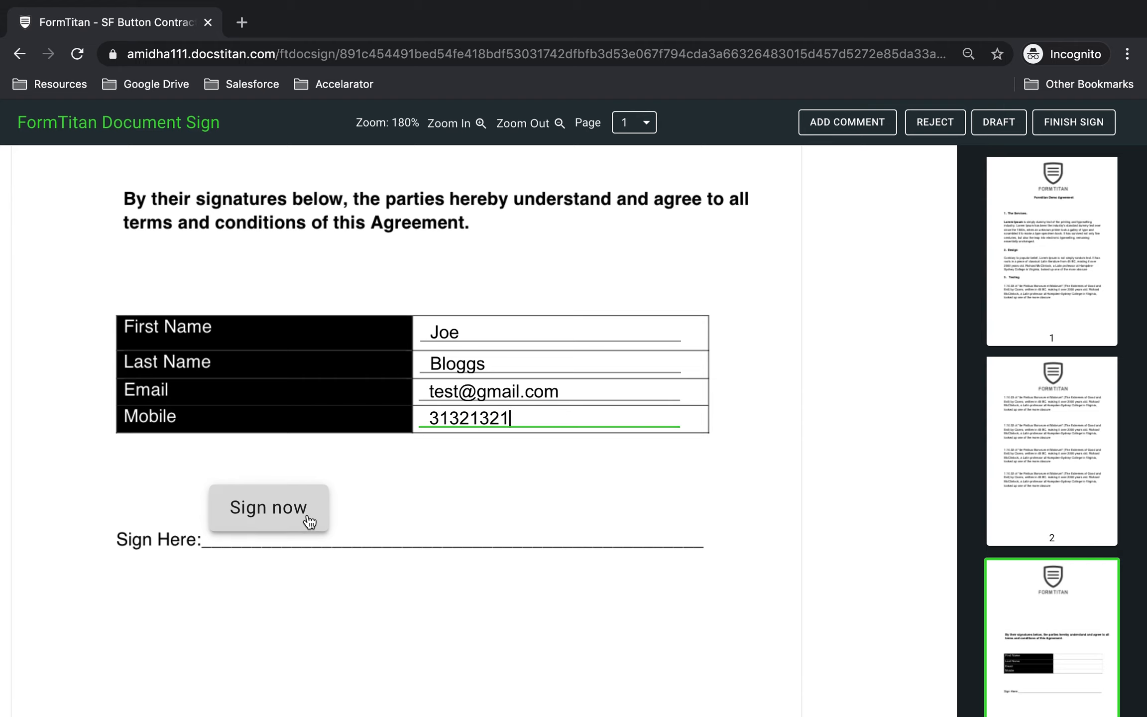
pyautogui.click(309, 520)
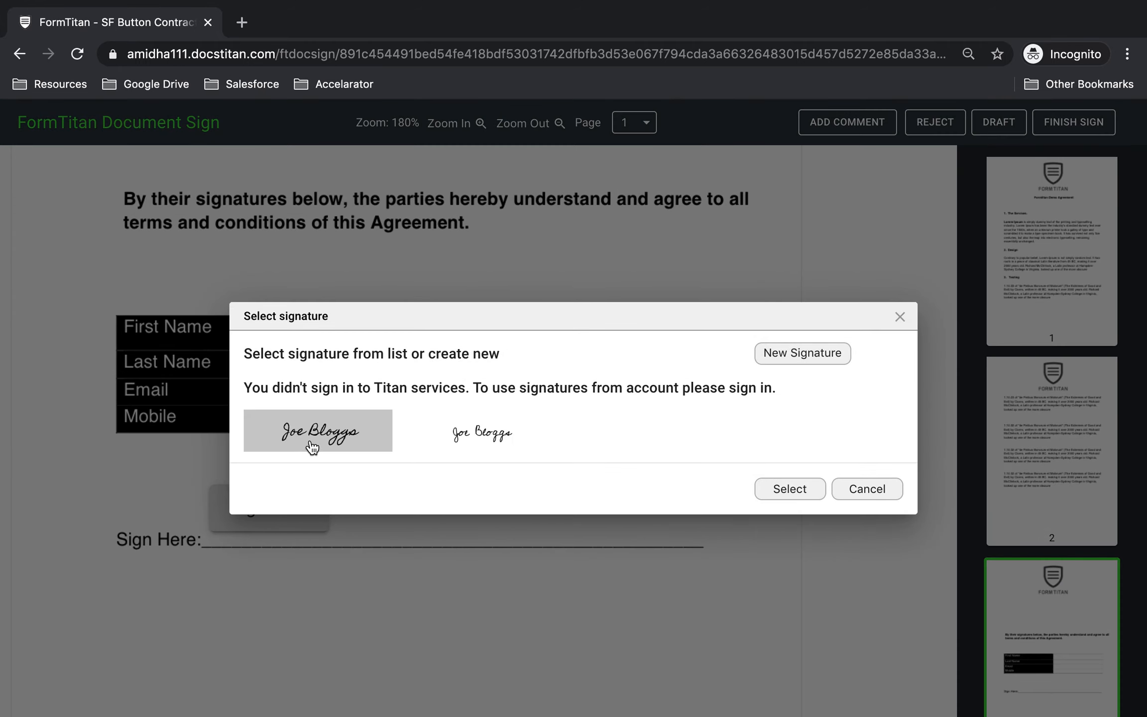
# - Place the saved handwritten signature on the sign line and click FINISH SIGN
pyautogui.click(790, 489)
pyautogui.scroll(10, 819, 373)
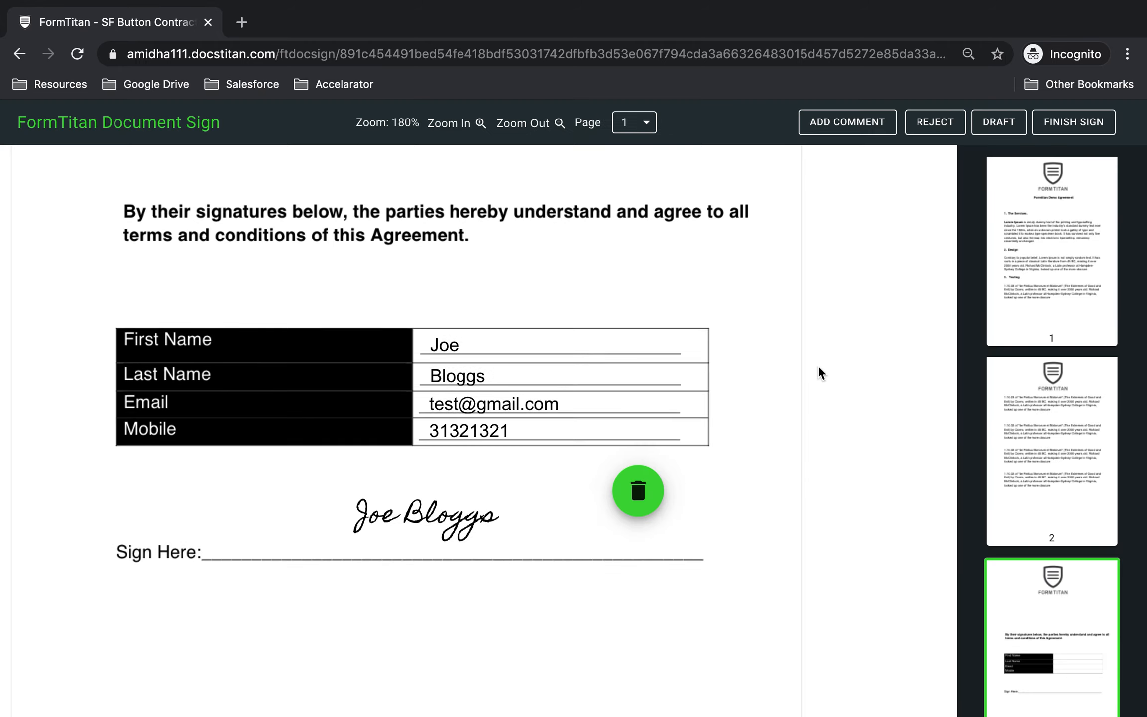
pyautogui.click(1068, 124)
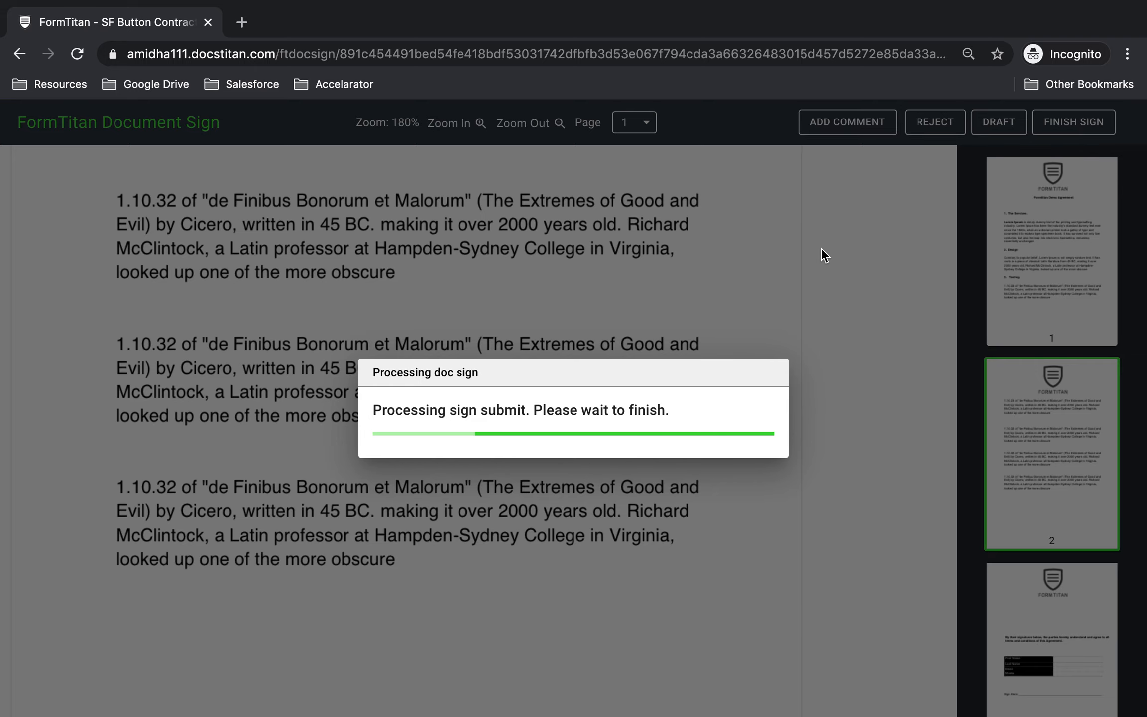
pyautogui.hotkey('ctrl', 'Left')
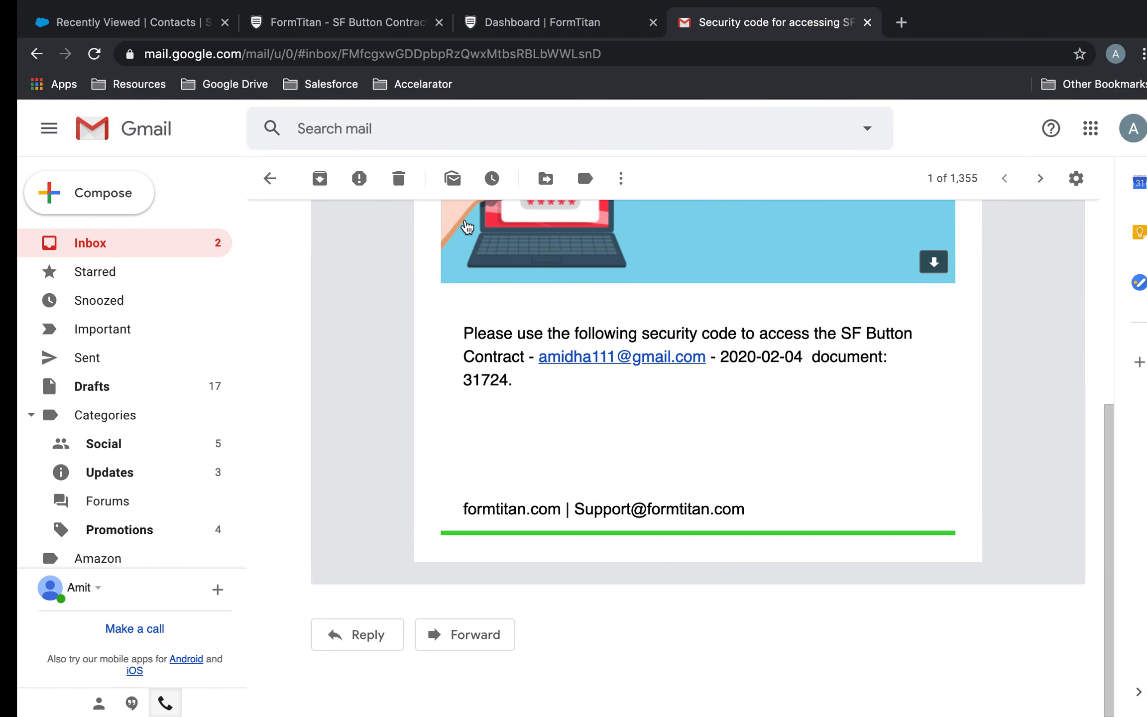
# - Read the 'Thank you for signing the SF Button Contract' email and return to the inbox
pyautogui.click(115, 247)
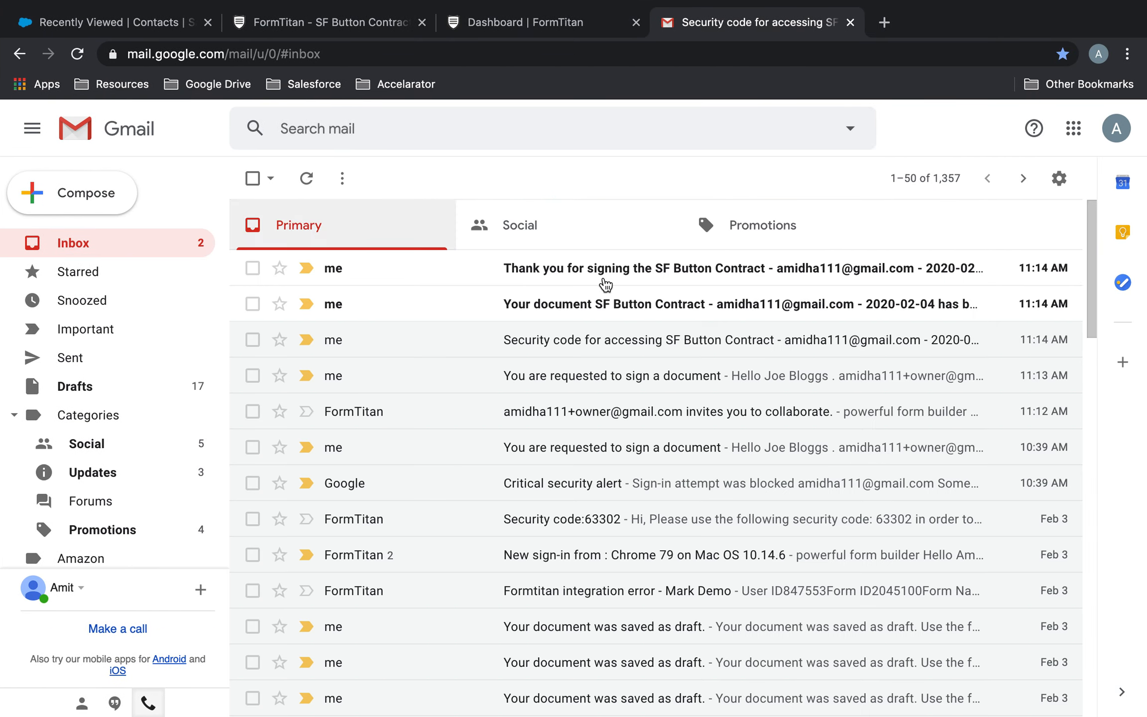
pyautogui.click(629, 276)
pyautogui.scroll(-10, 640, 510)
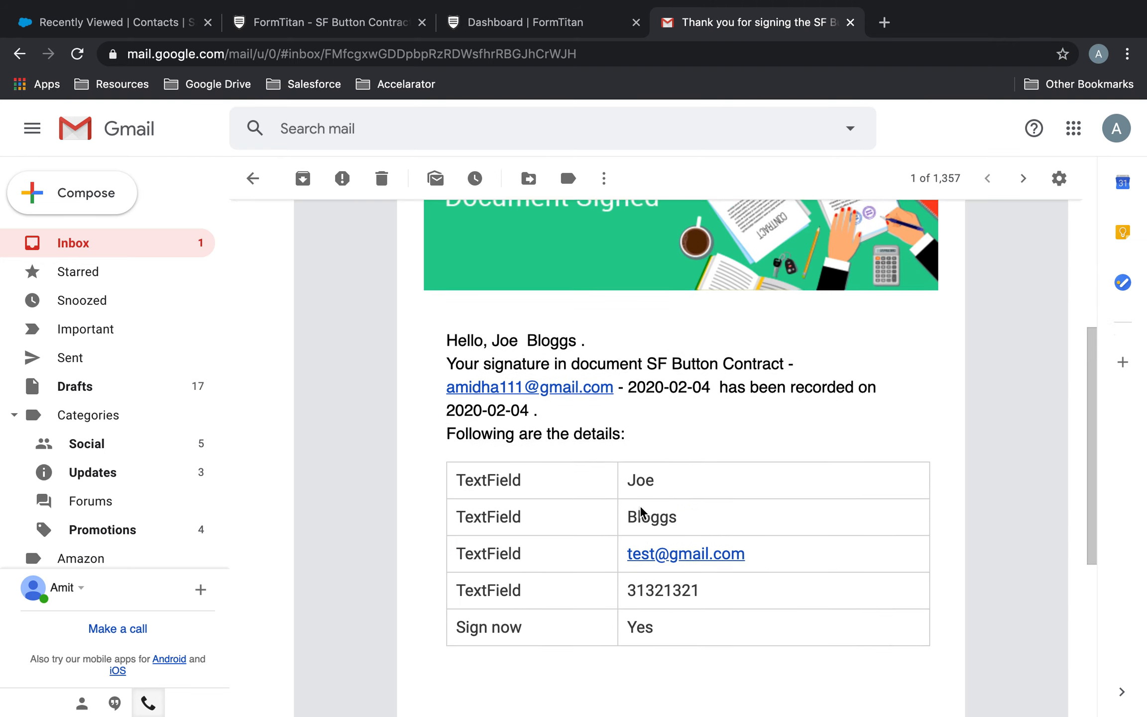
pyautogui.scroll(-3, 841, 568)
pyautogui.scroll(15, 841, 568)
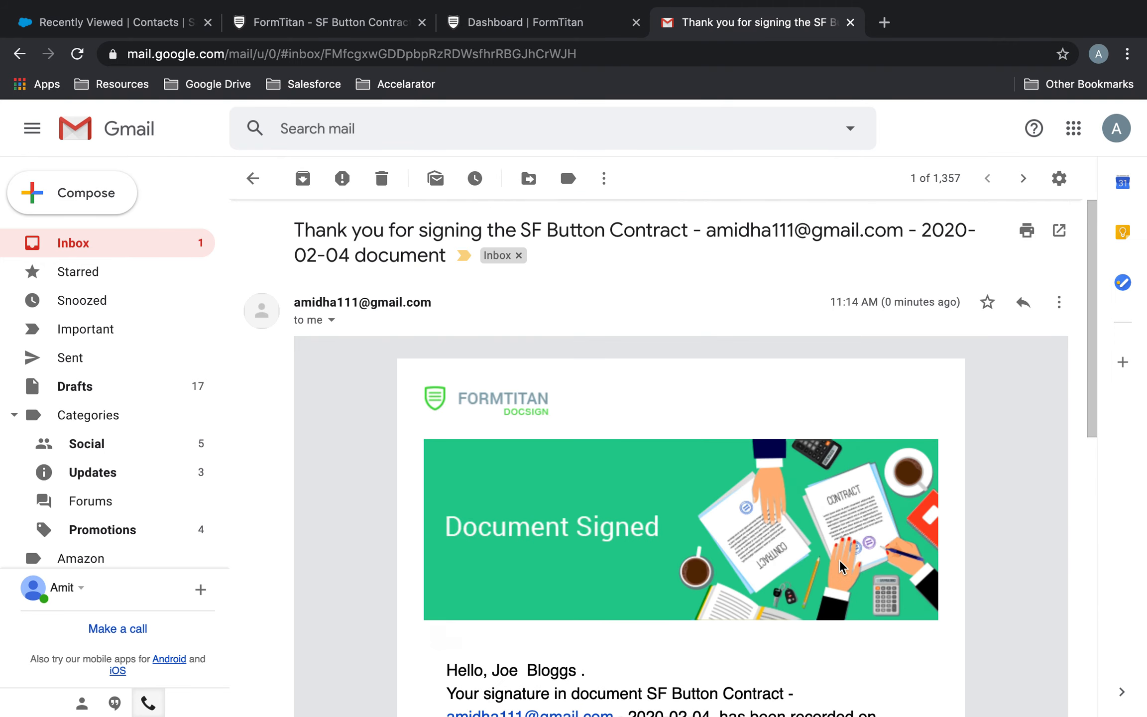
pyautogui.click(145, 259)
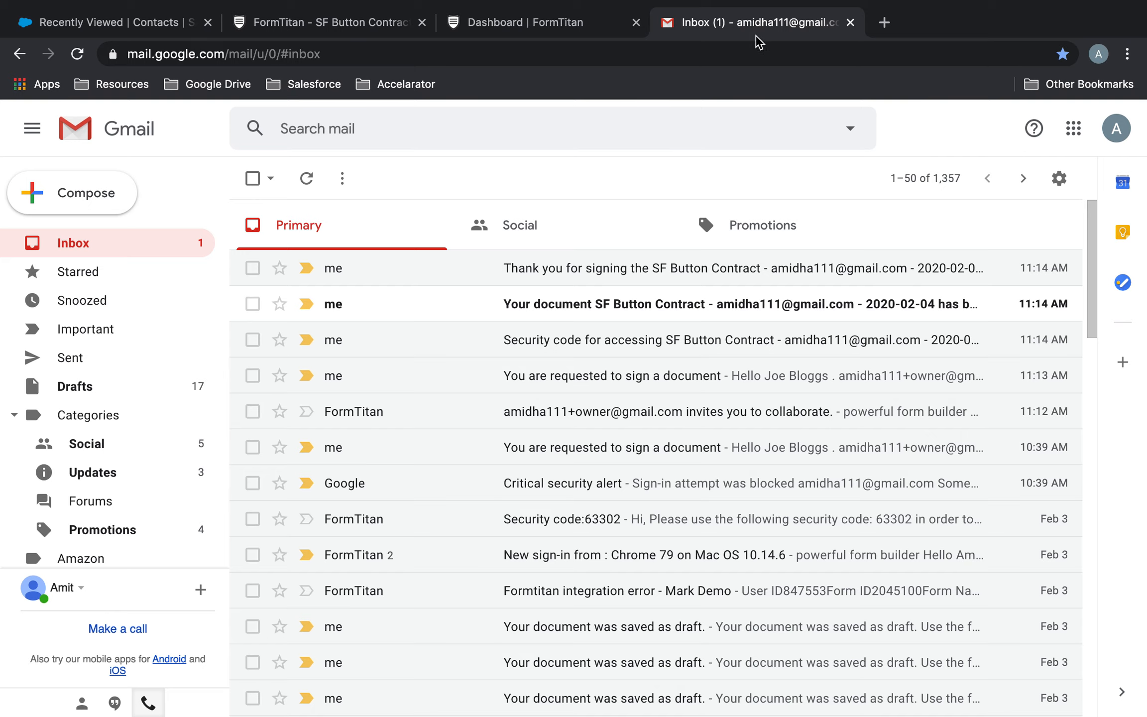
# - Give the second collaborator Doc Sign permission for SF Button Contract and click Update
pyautogui.click(539, 26)
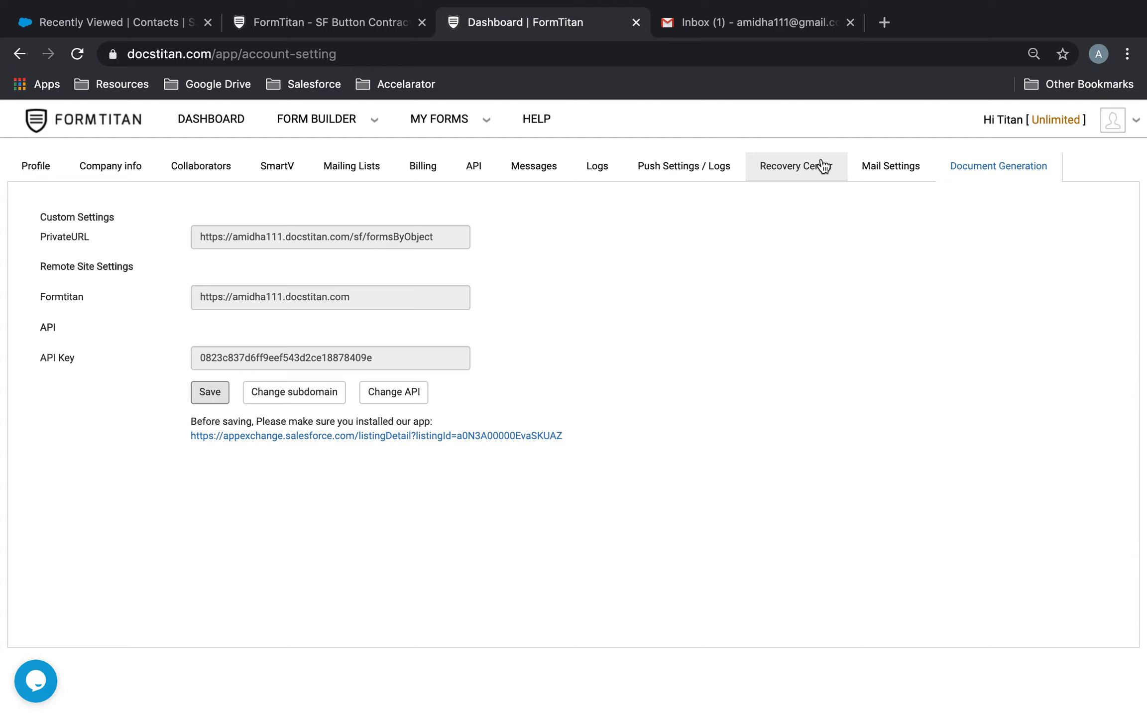
pyautogui.click(205, 166)
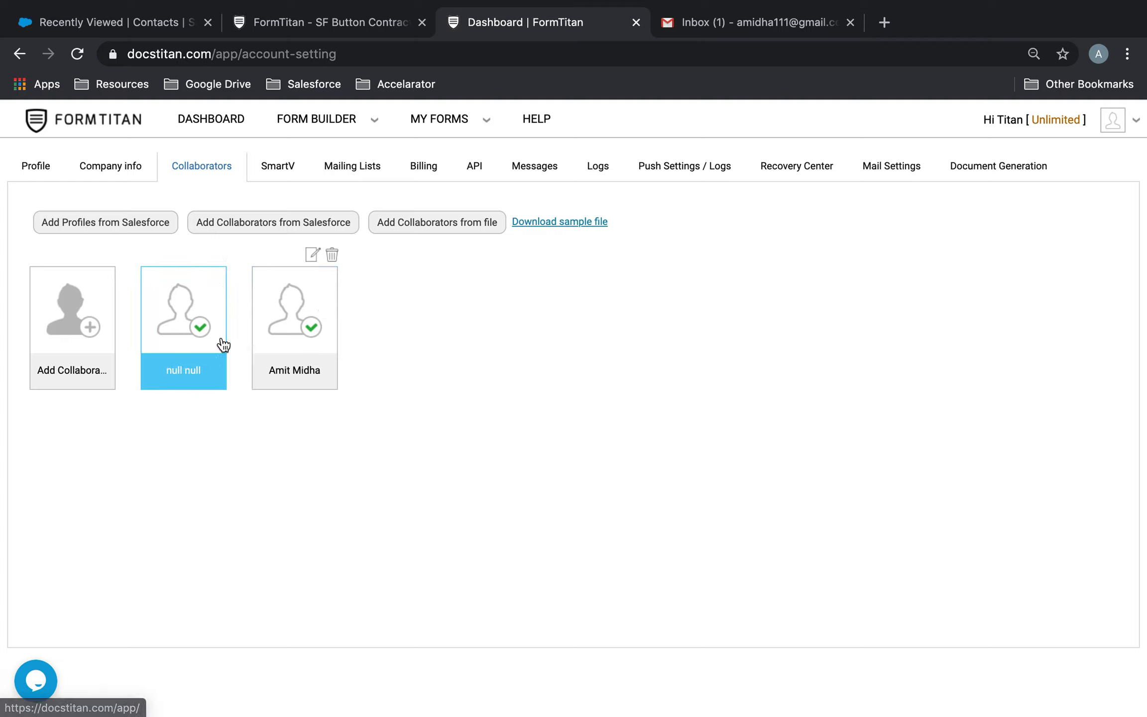
pyautogui.click(294, 323)
pyautogui.click(862, 354)
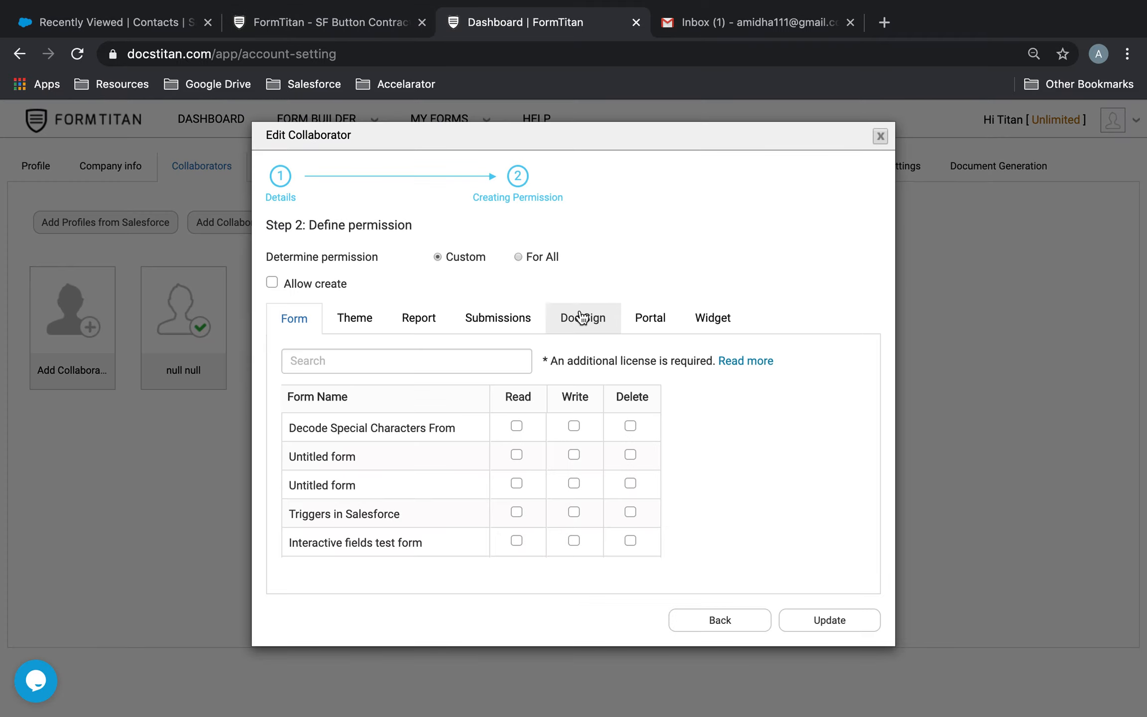
pyautogui.click(598, 317)
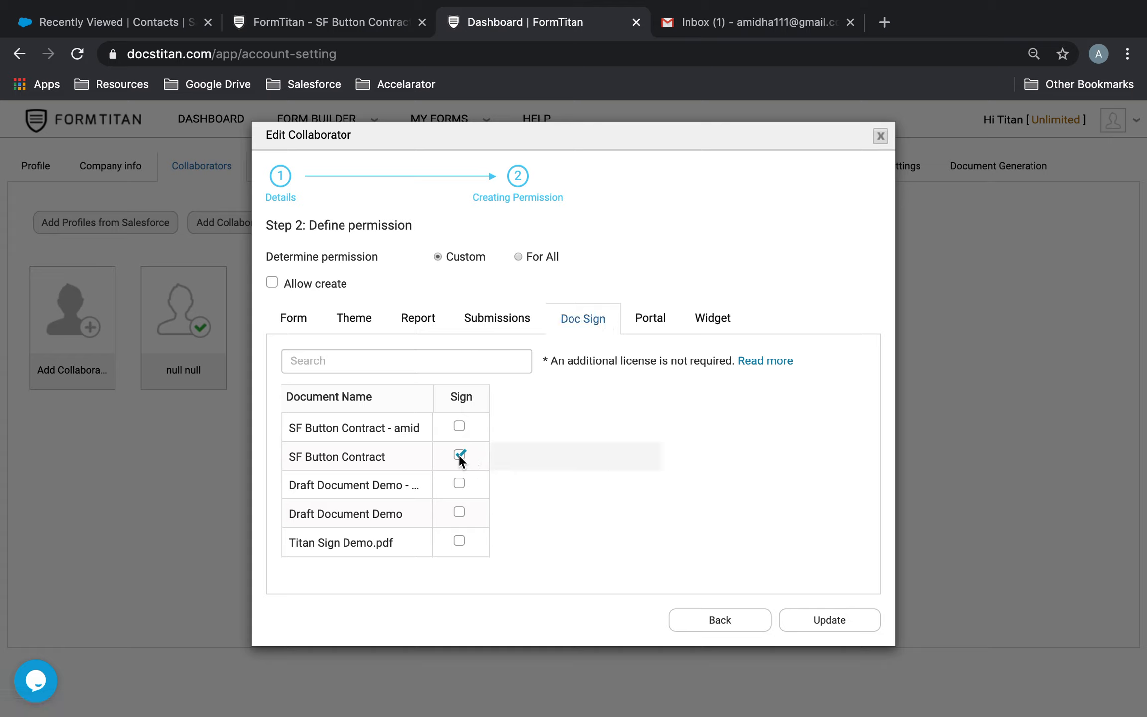
pyautogui.click(826, 625)
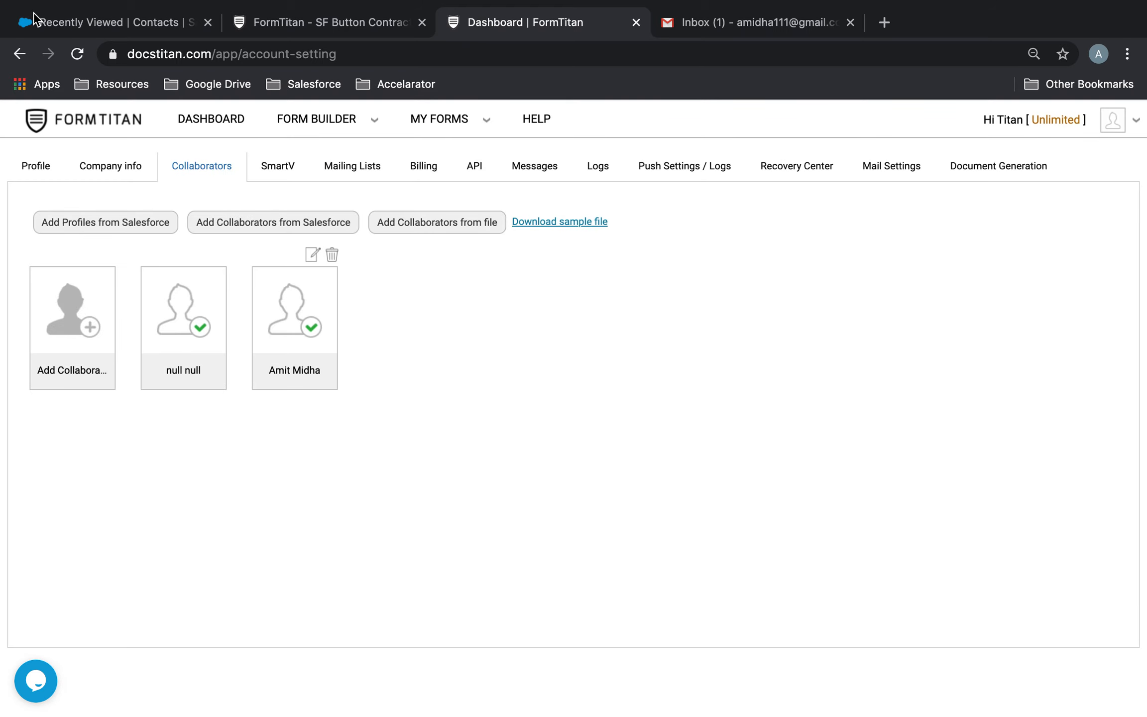
# - From the first contact's FT Contact Page, choose Actions > Sign for the SF Button Contract
pyautogui.click(33, 19)
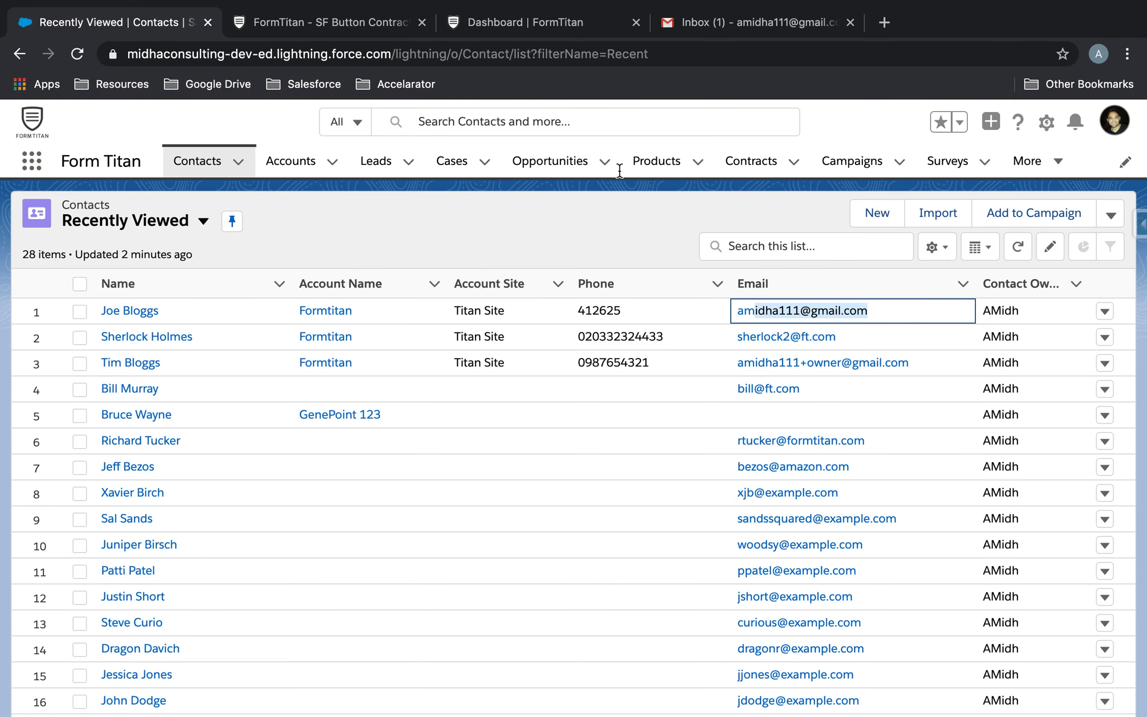
pyautogui.click(124, 312)
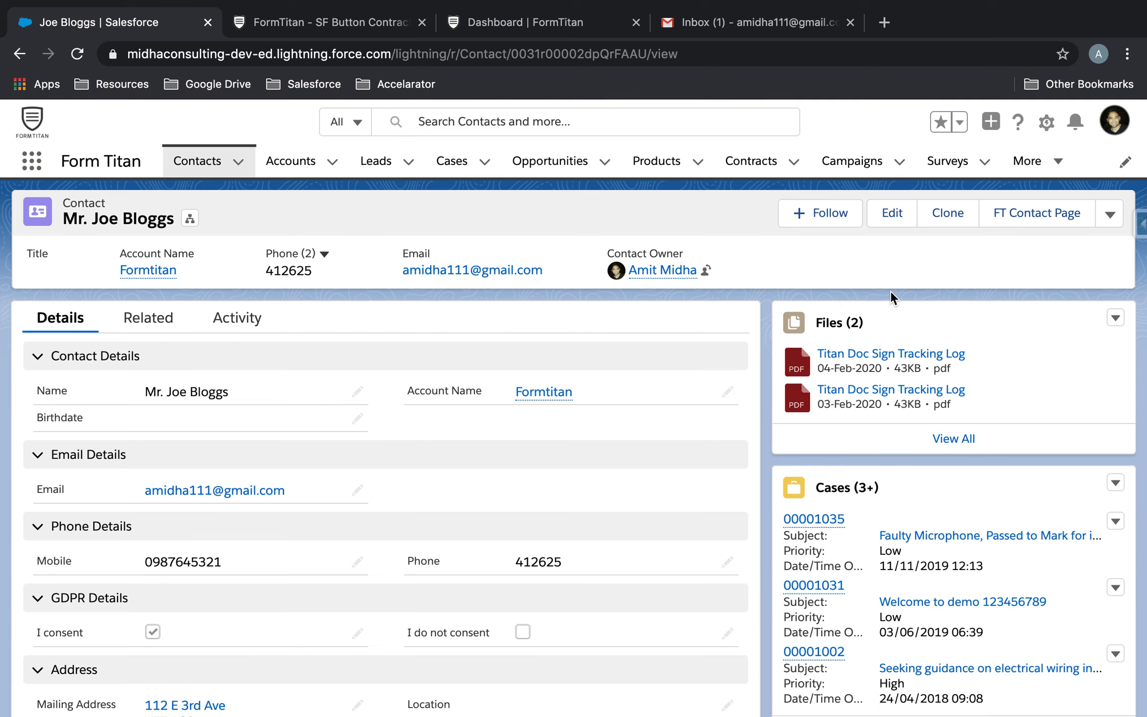
pyautogui.click(1041, 217)
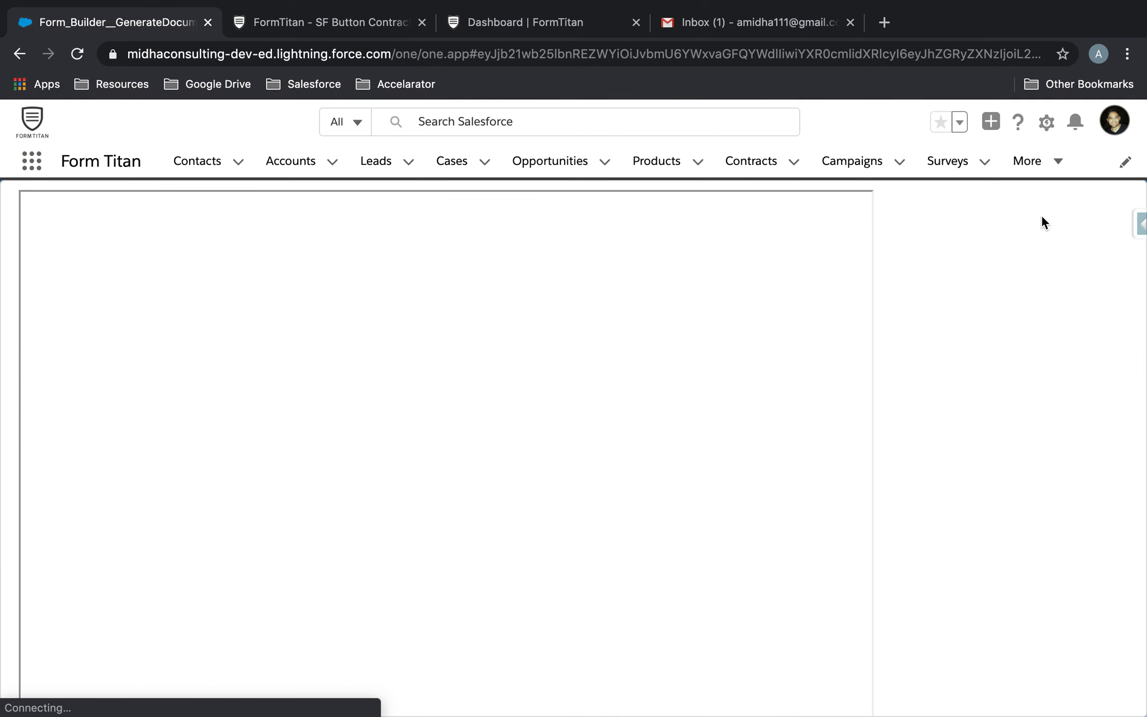
pyautogui.click(489, 340)
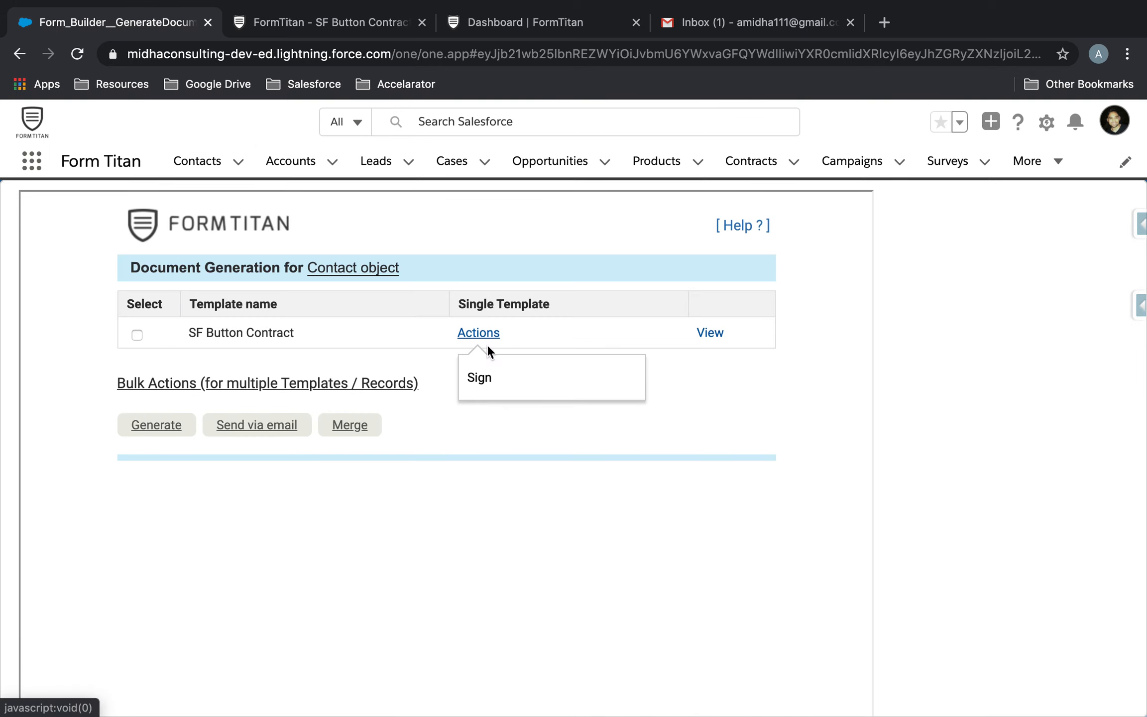
pyautogui.click(476, 384)
pyautogui.click(293, 22)
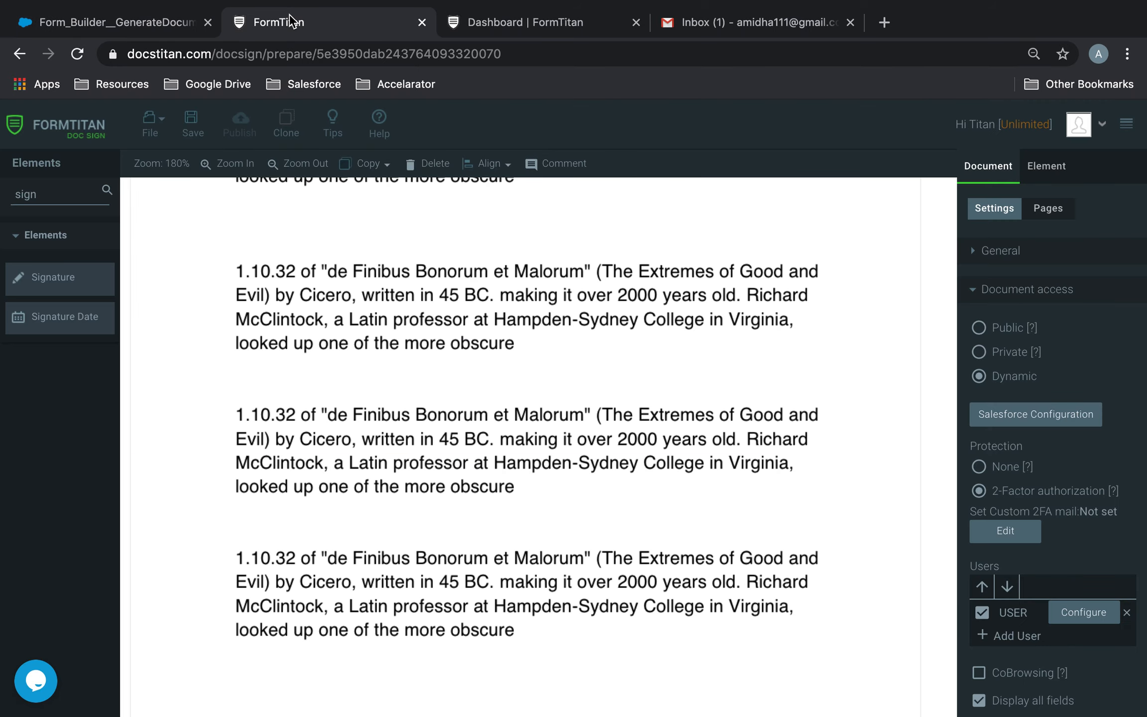
pyautogui.click(1058, 408)
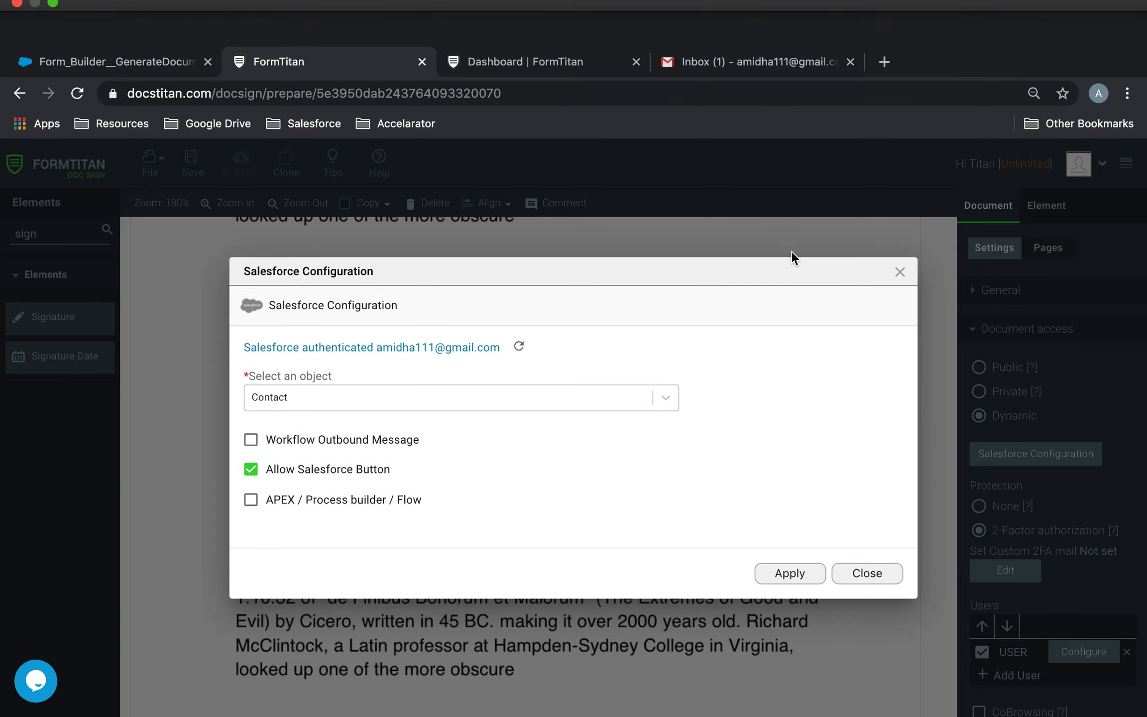
# - Review the signer's window and the Gmail signing confirmation email, then return to Salesforce
pyautogui.hotkey('ctrl', 'Right')
pyautogui.scroll(-15, 792, 253)
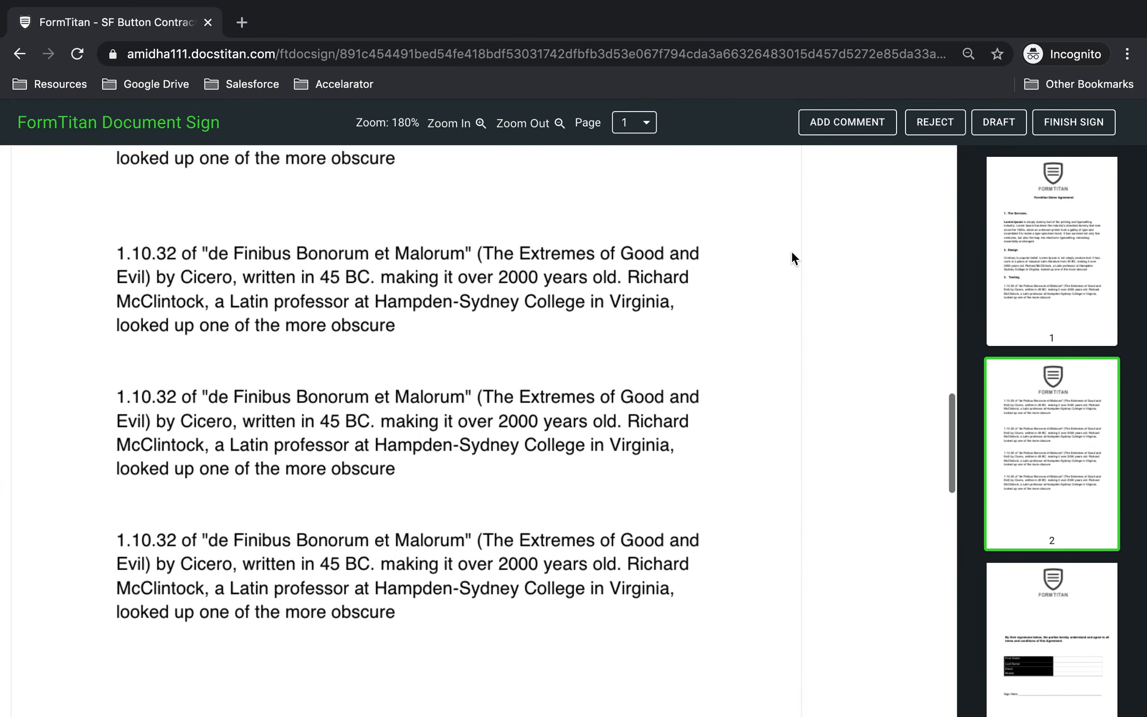
pyautogui.hotkey('ctrl', 'Left')
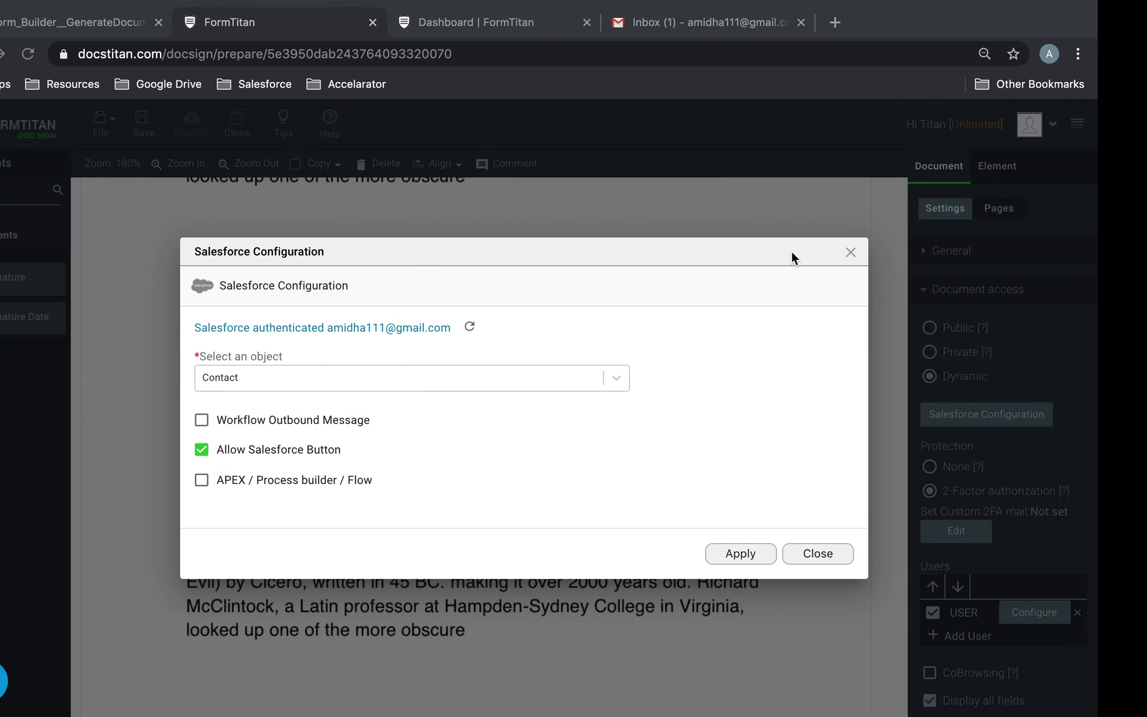
pyautogui.click(764, 16)
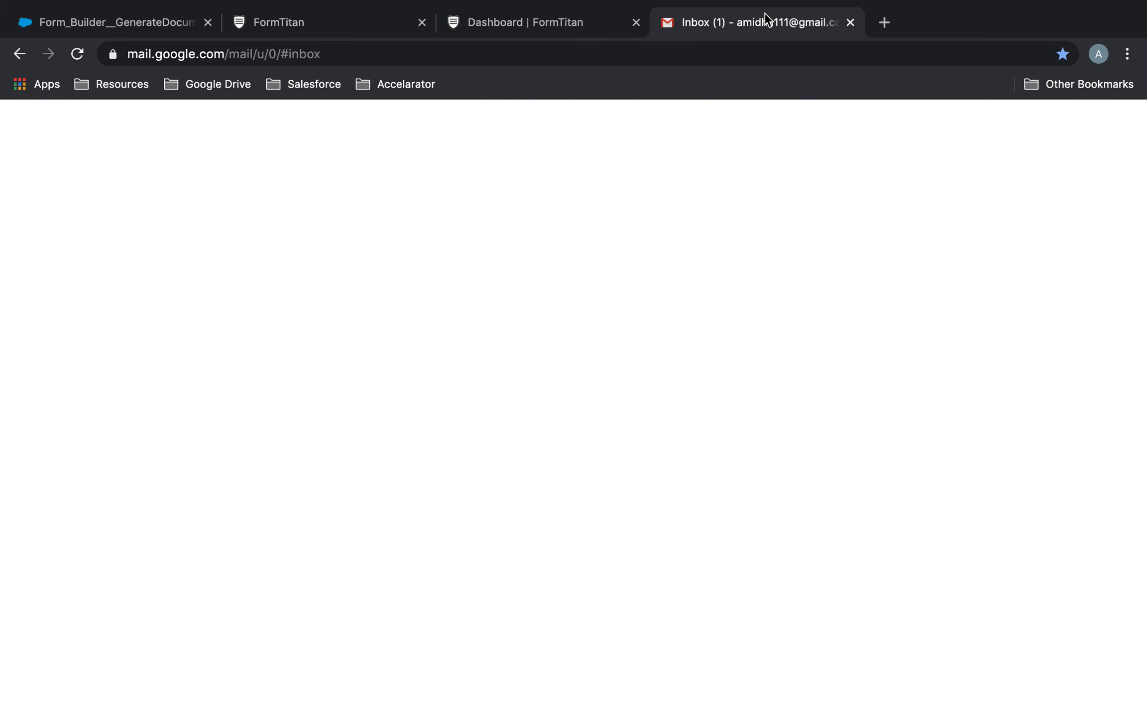
pyautogui.click(606, 270)
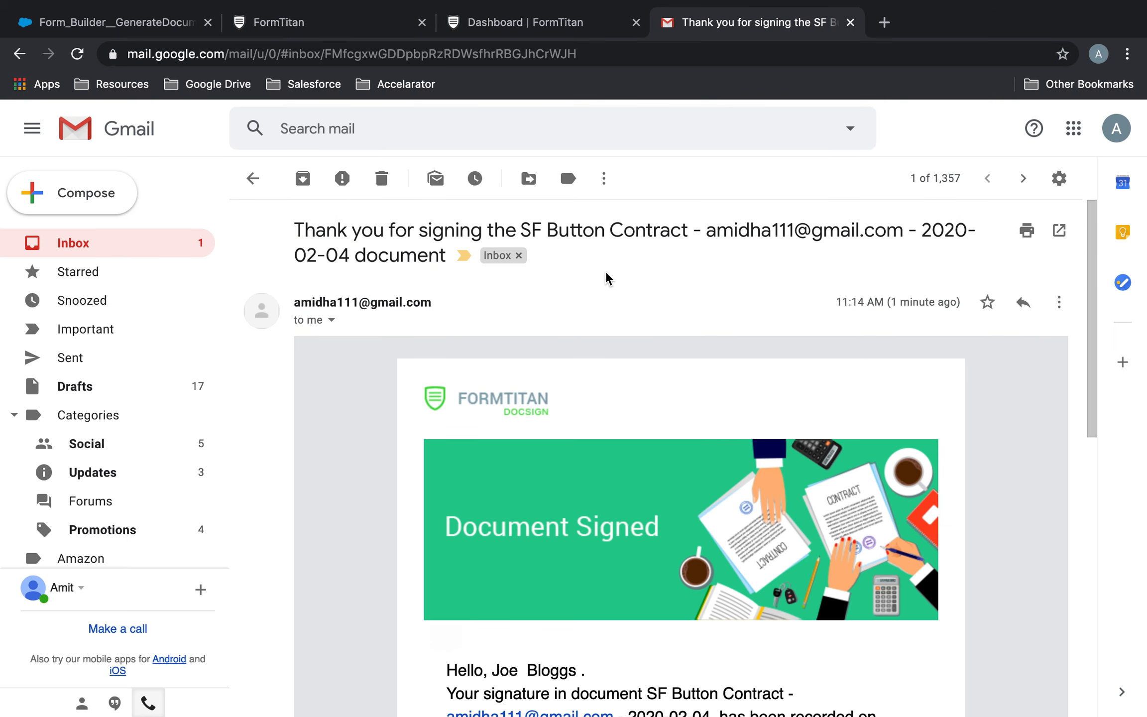
pyautogui.scroll(-5, 584, 374)
pyautogui.click(160, 25)
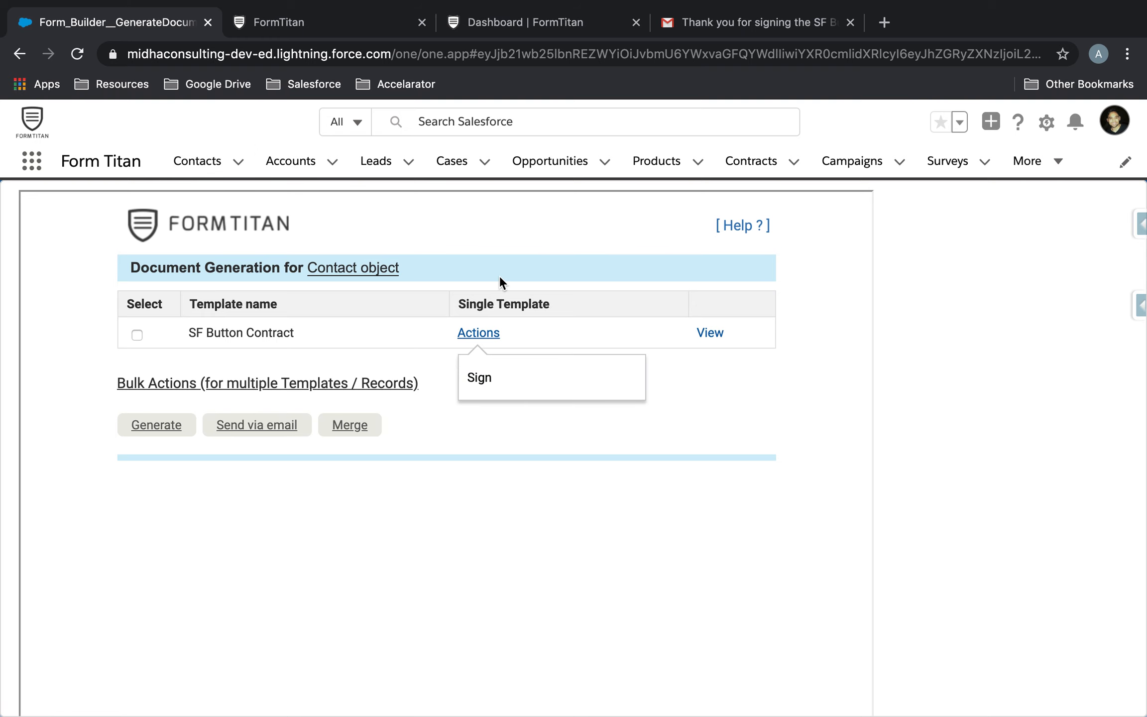
# - Open the contact's Related tab and view the TSD-0000000 Titan Sign Document record
pyautogui.click(20, 53)
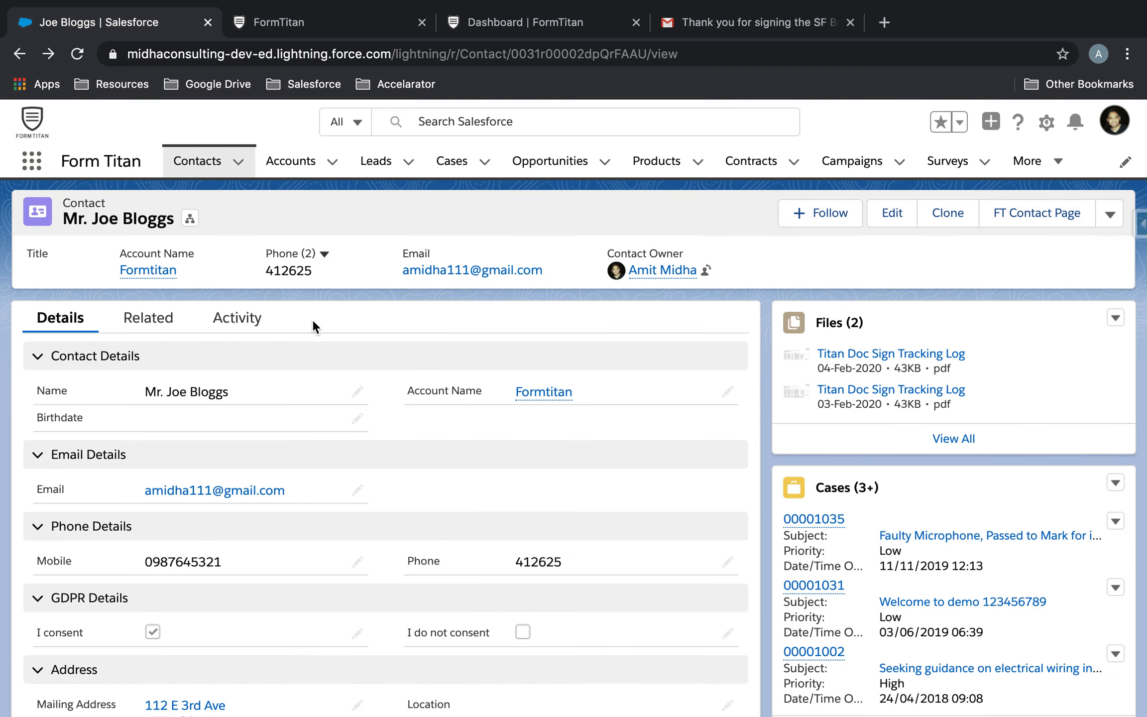
pyautogui.click(176, 324)
pyautogui.scroll(-5, 363, 463)
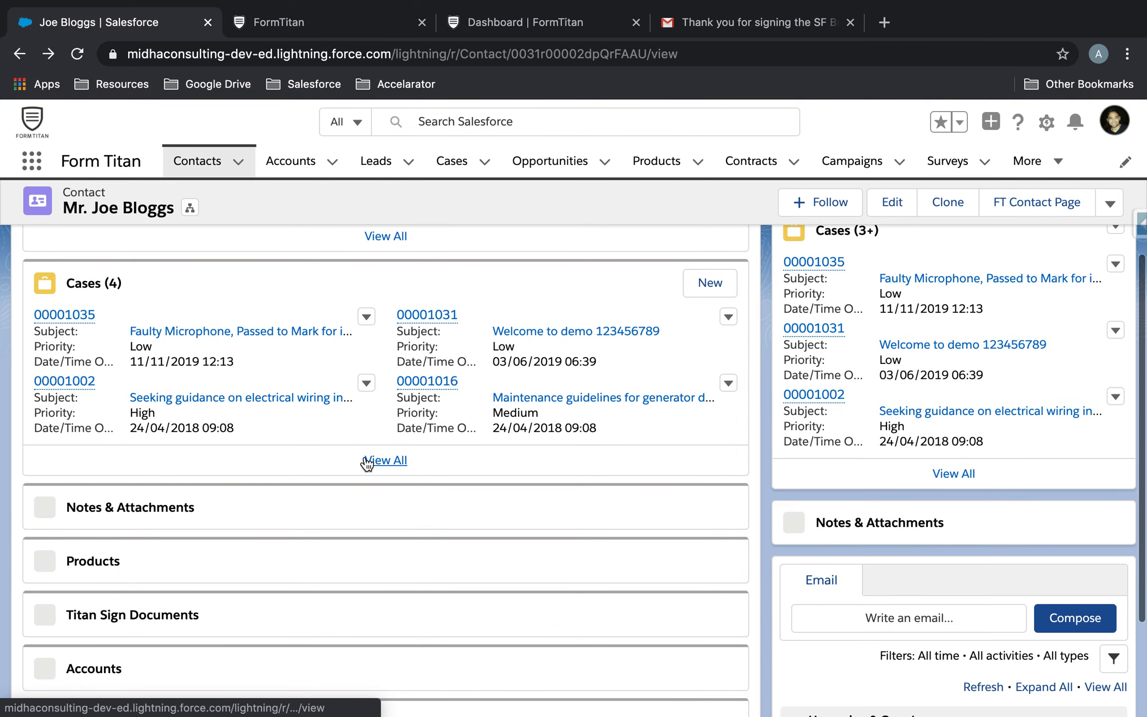
pyautogui.scroll(-3, 363, 462)
pyautogui.scroll(4, 364, 463)
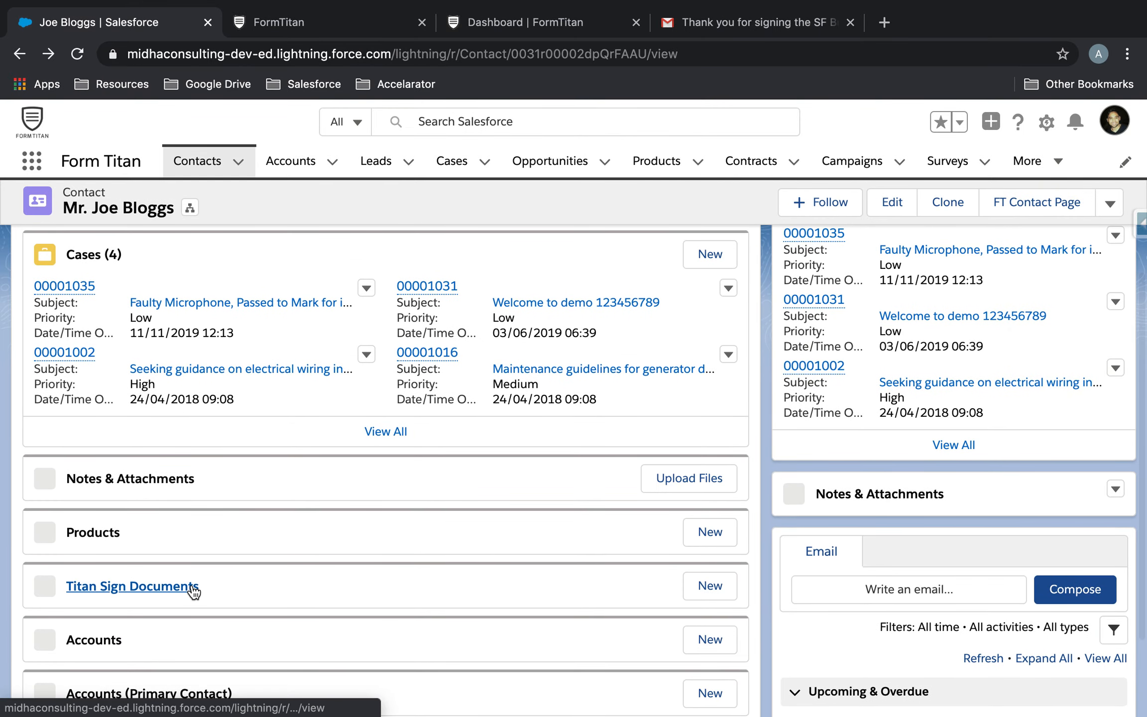
pyautogui.scroll(-4, 191, 585)
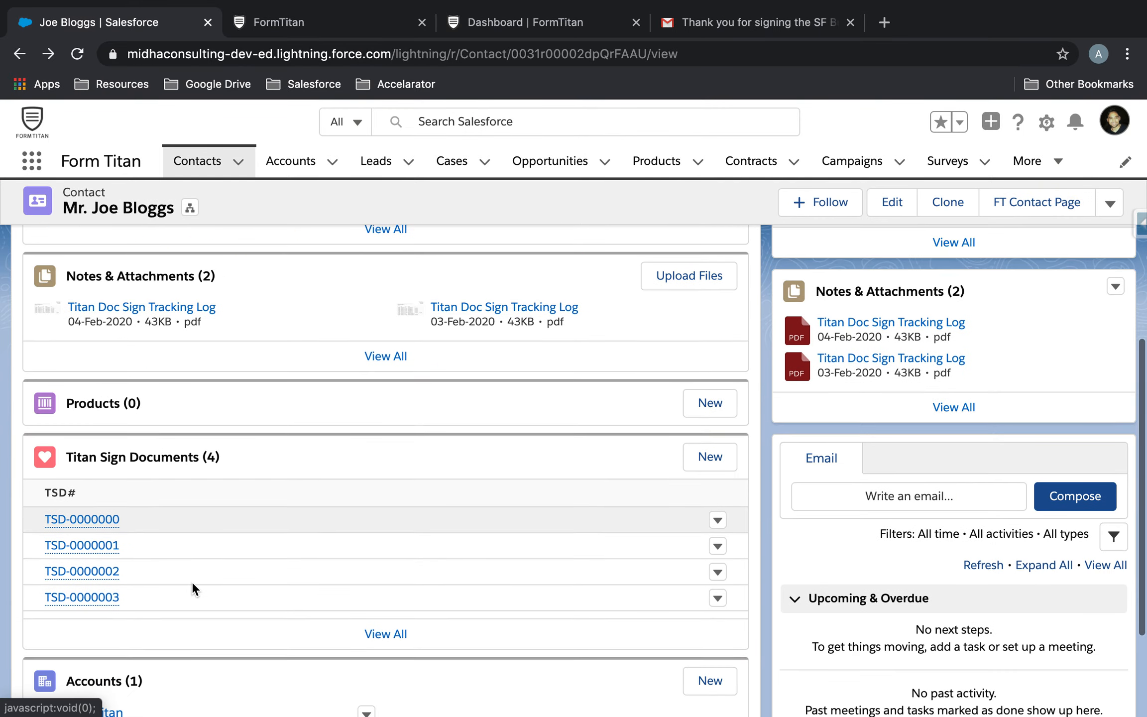
pyautogui.click(74, 504)
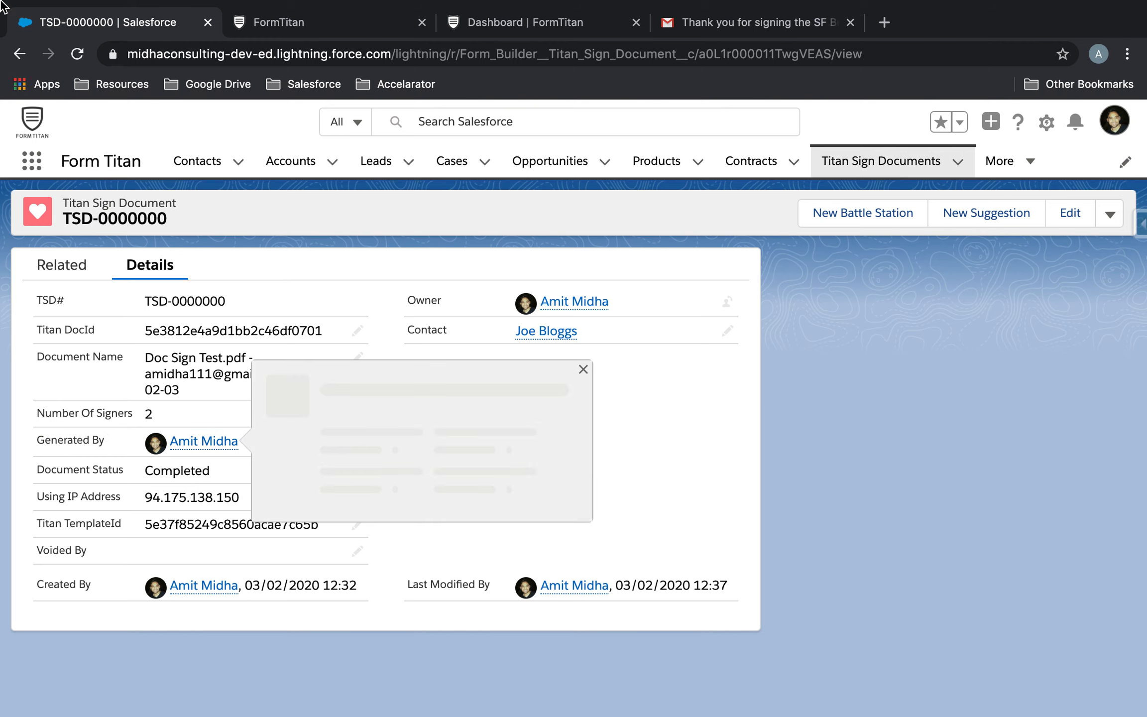
# - Back on the contact, preview and close the latest Titan Doc Sign Tracking Log PDF
pyautogui.click(19, 54)
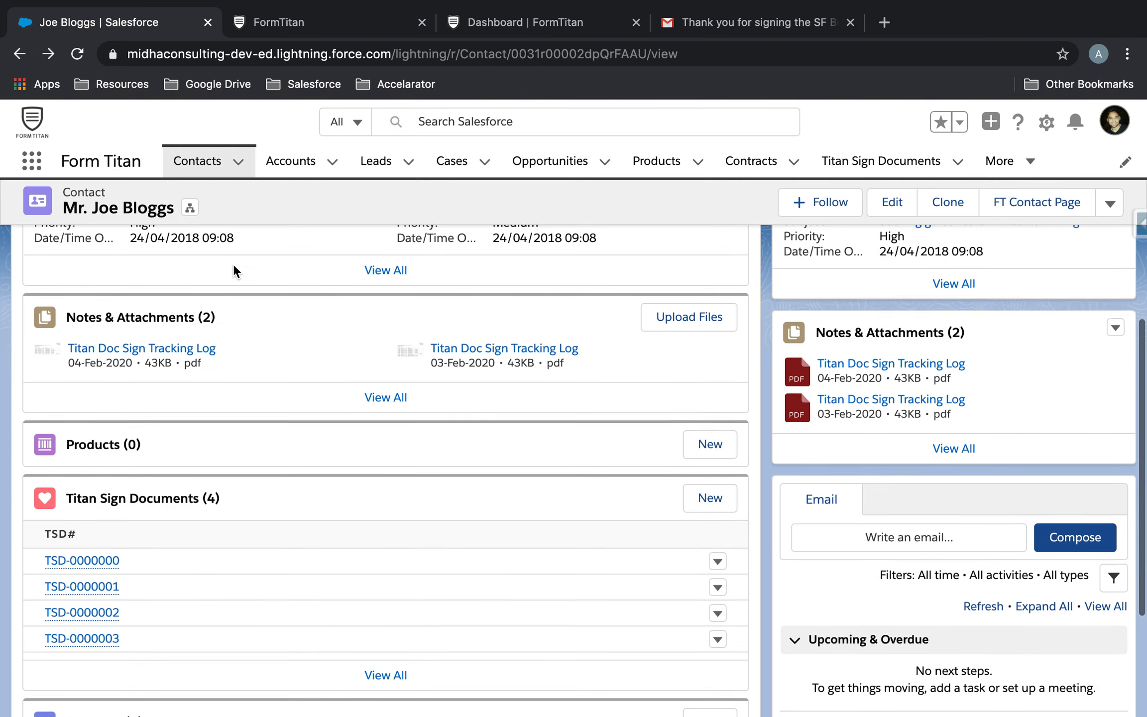
pyautogui.click(163, 361)
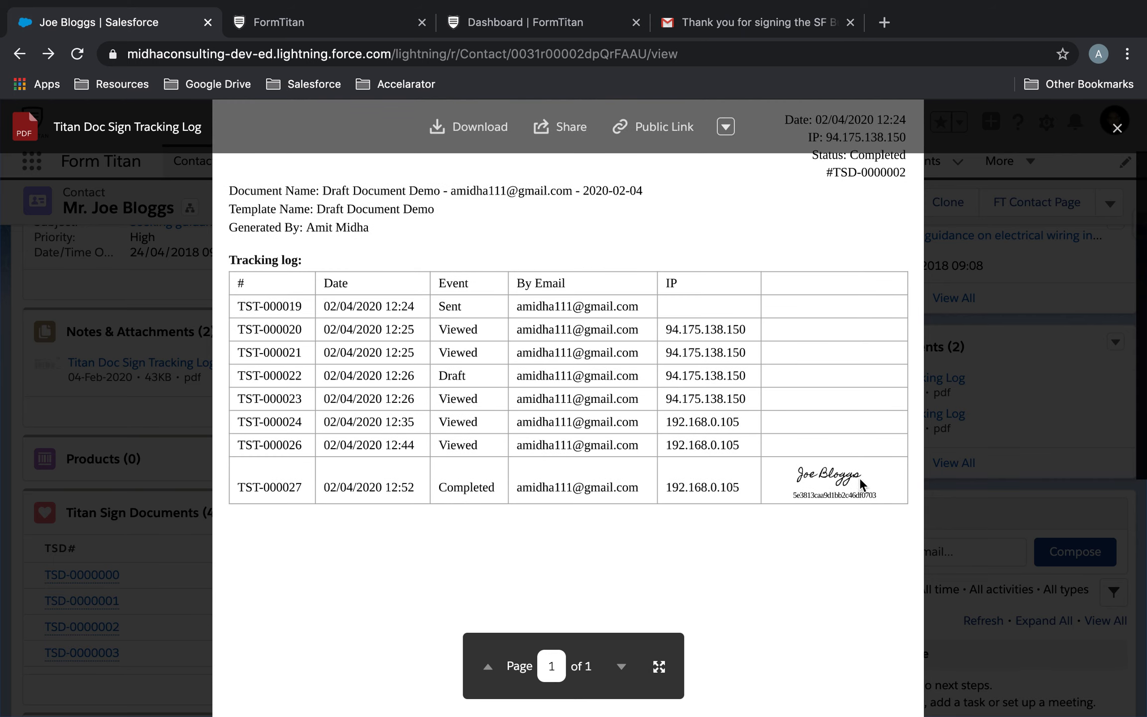
pyautogui.press('Escape')
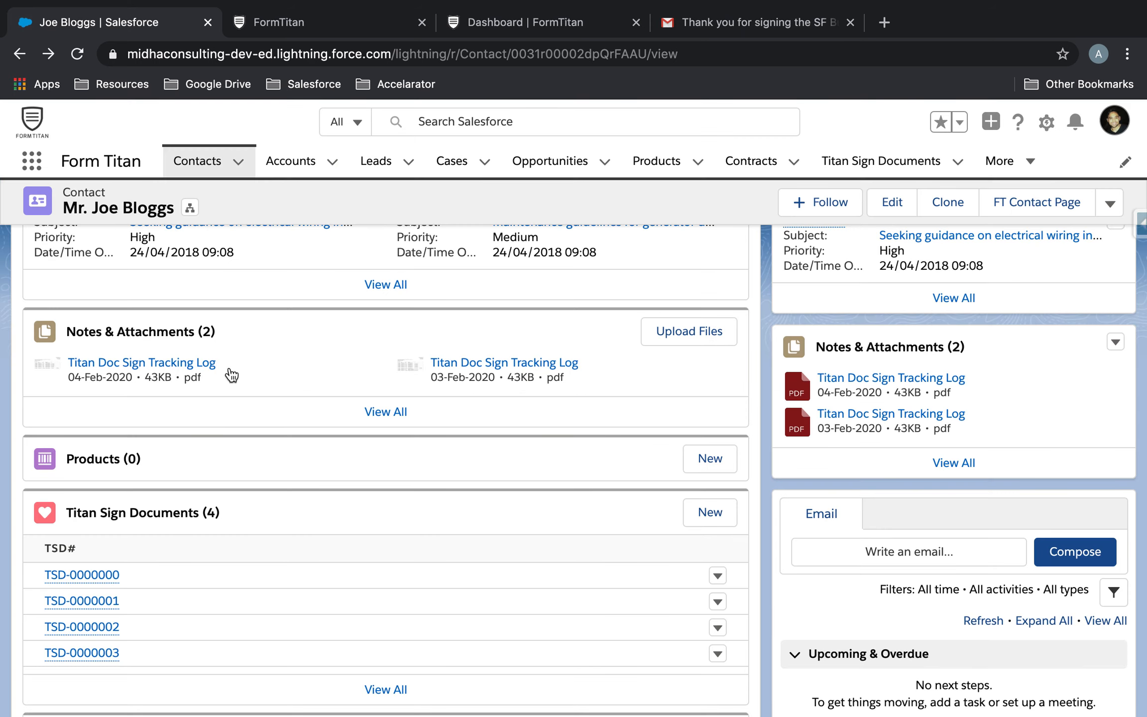